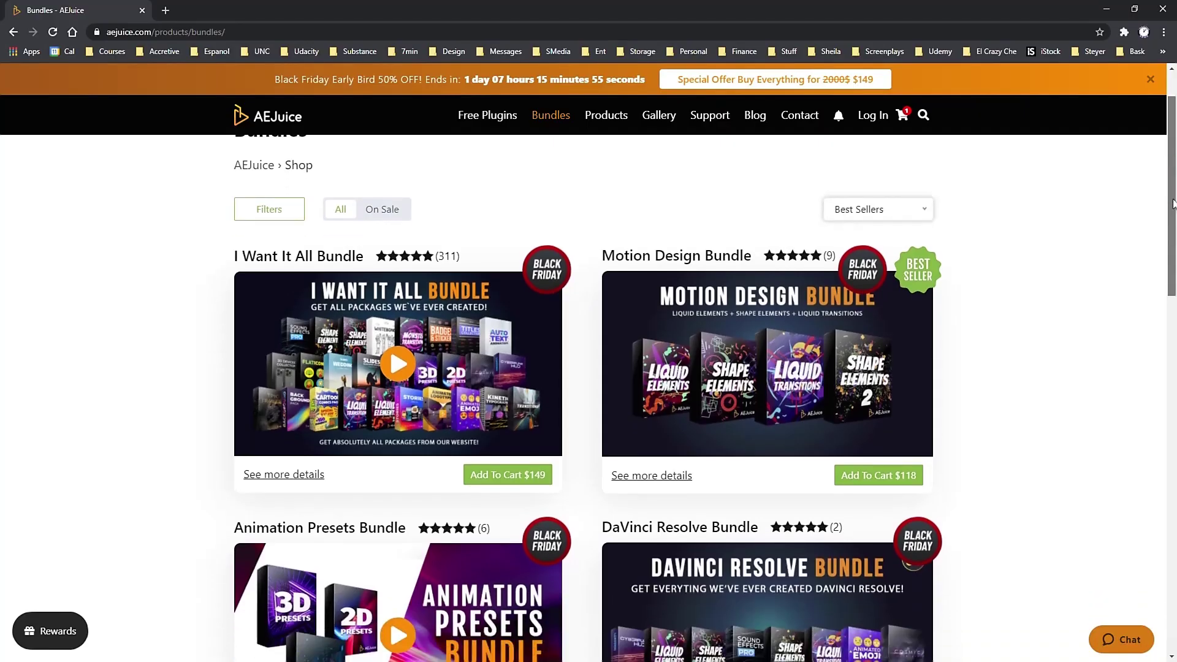
Step: Scroll through the Motion Cafe UI pack's animated interface items in AEJuice Pack Manager
drag(1173, 204, 1174, 326)
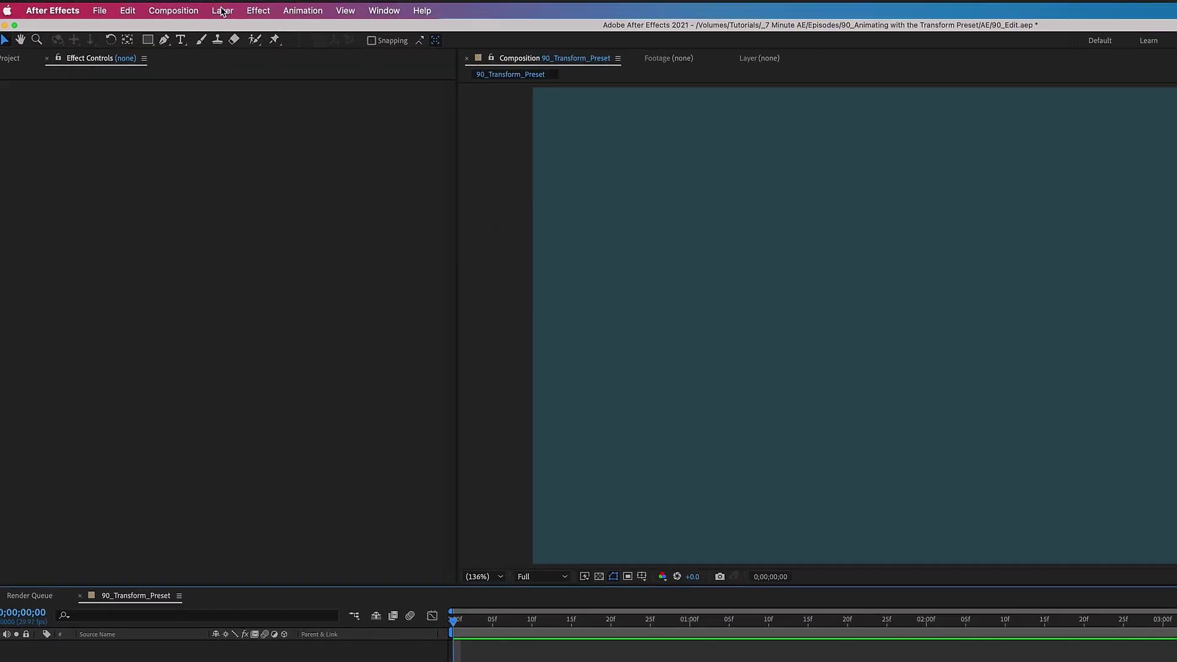
Step: Create a new shape layer from the Layer > New menu and expand its properties
click(176, 5)
mouse_move(308, 44)
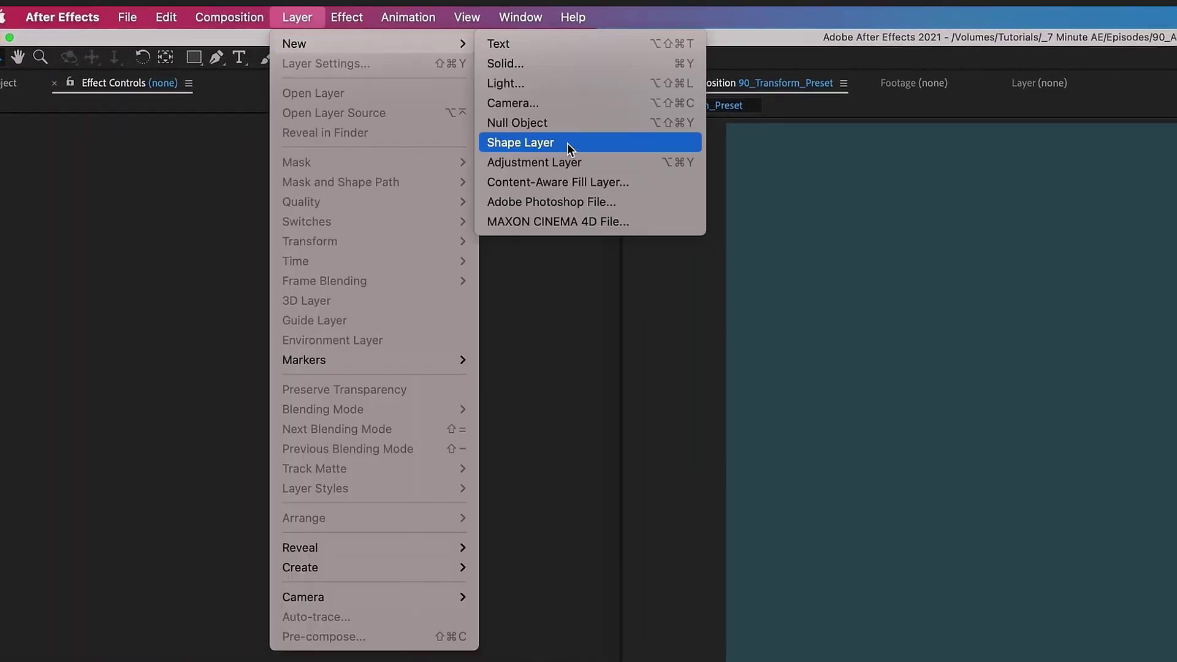
click(567, 141)
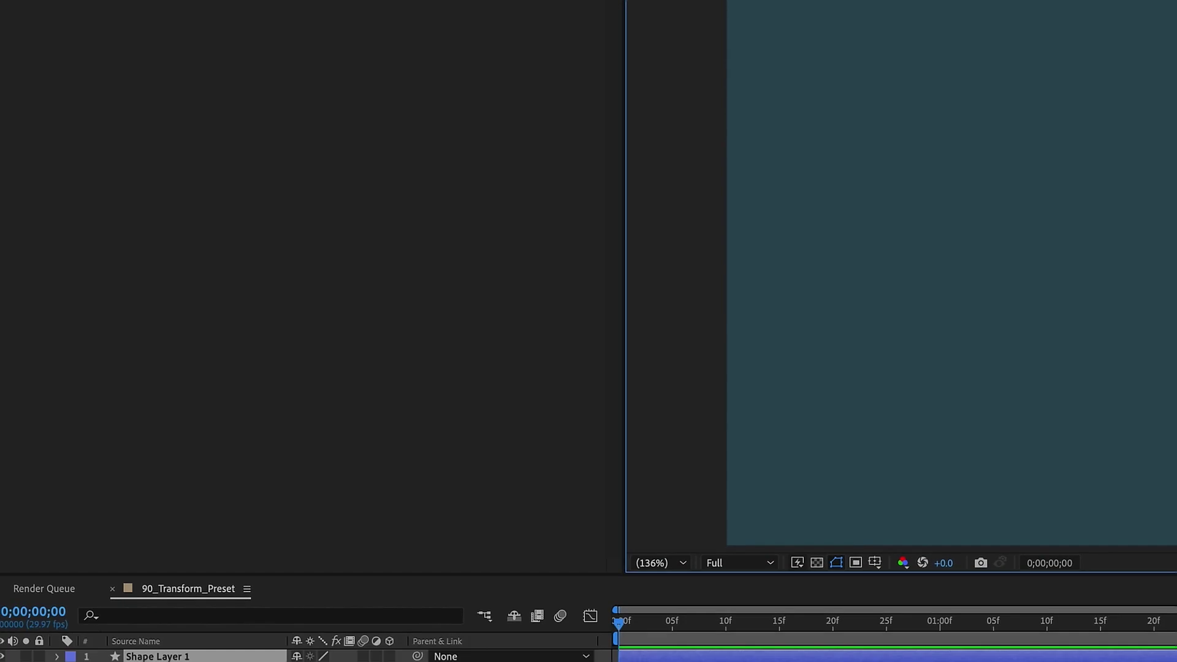
click(56, 655)
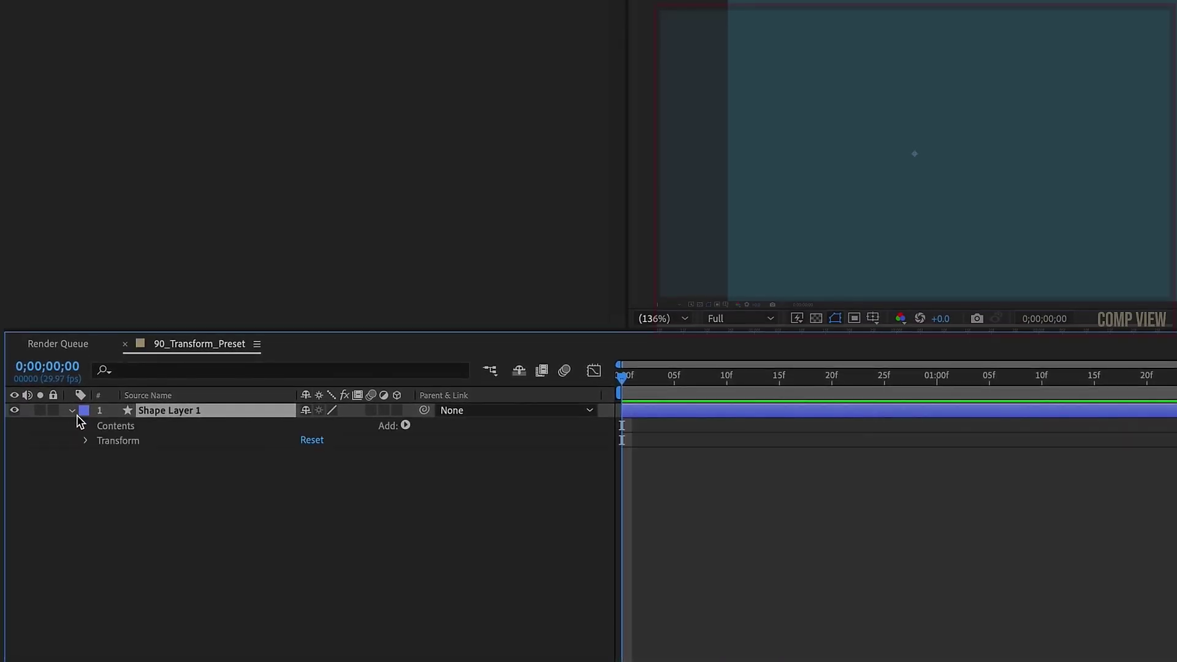
Step: Add a rectangle path and a red fill, sizing the rectangle to 200 by 200
click(406, 426)
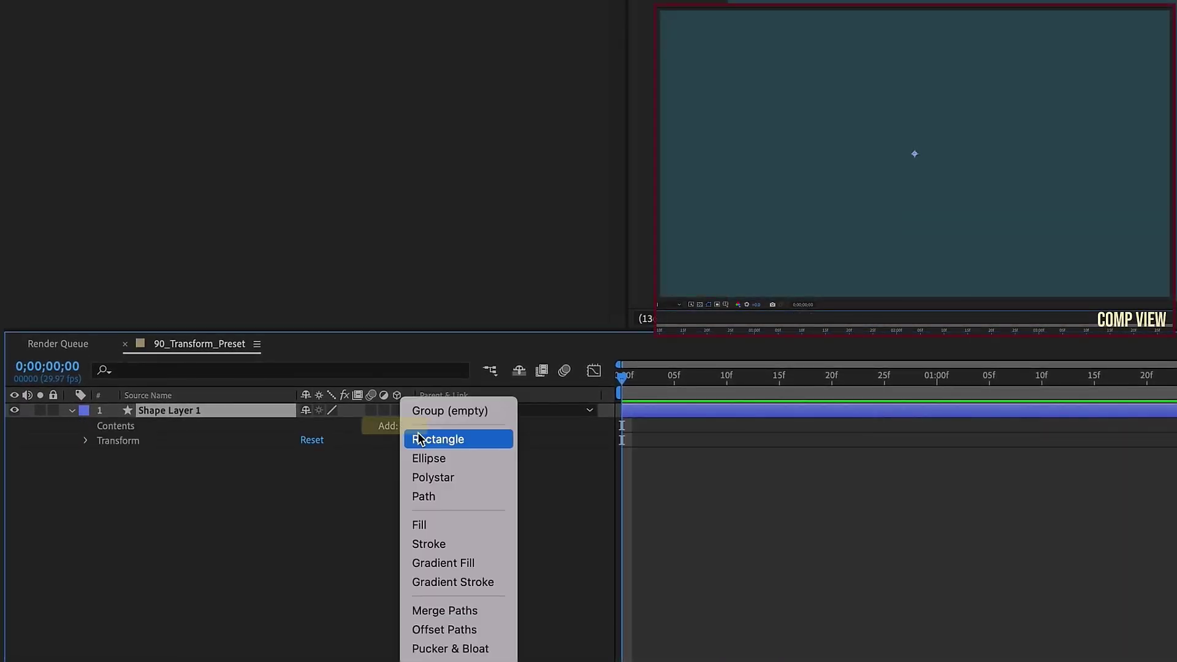
click(451, 448)
click(407, 426)
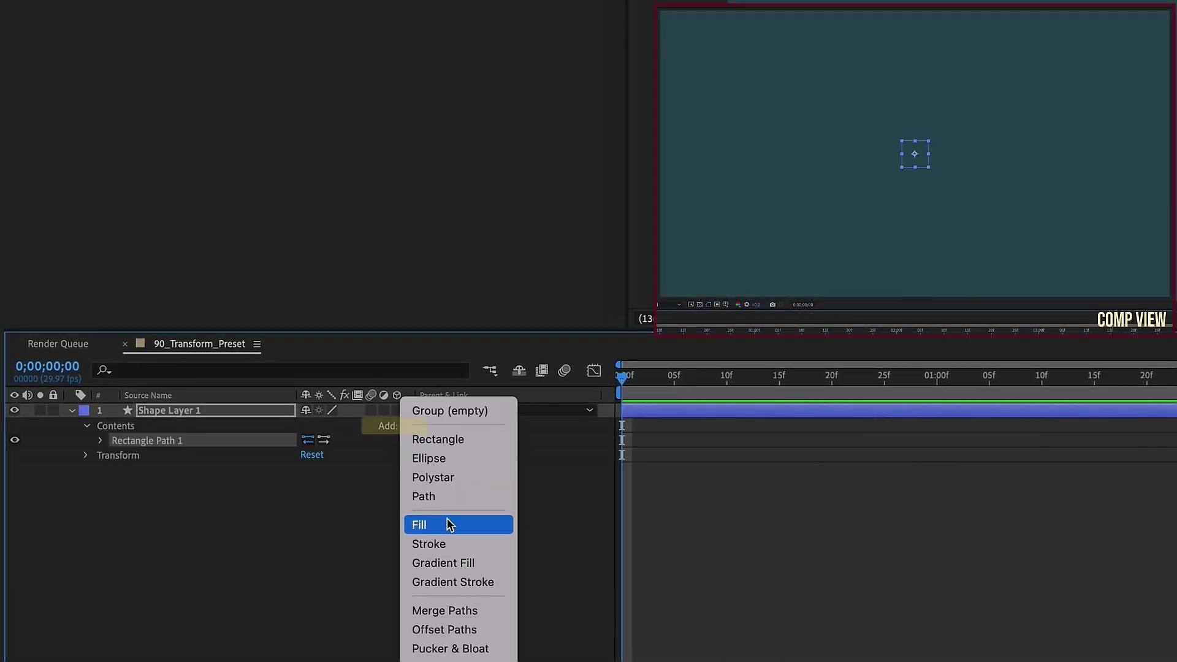
click(446, 524)
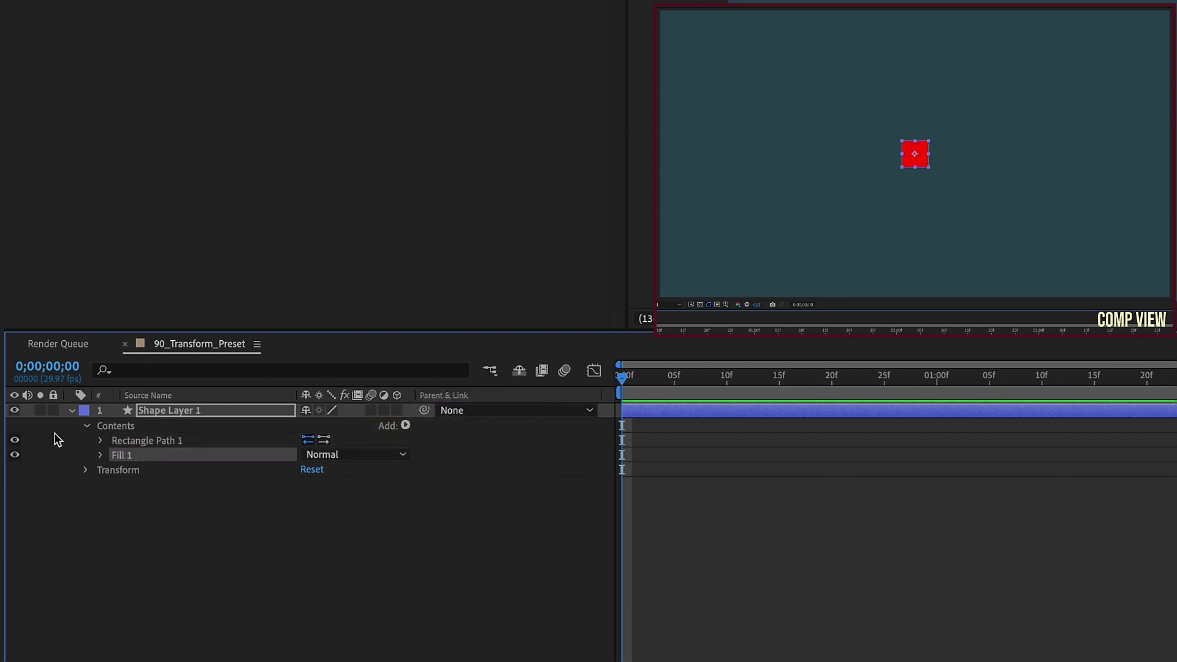
click(100, 441)
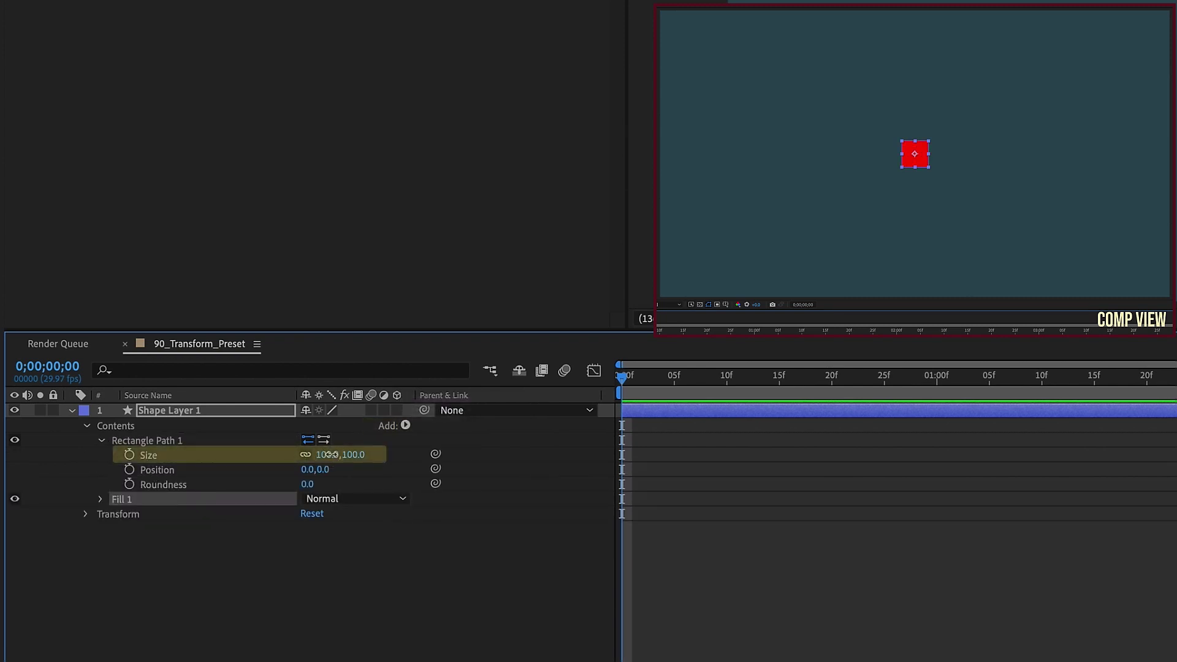
key(Return)
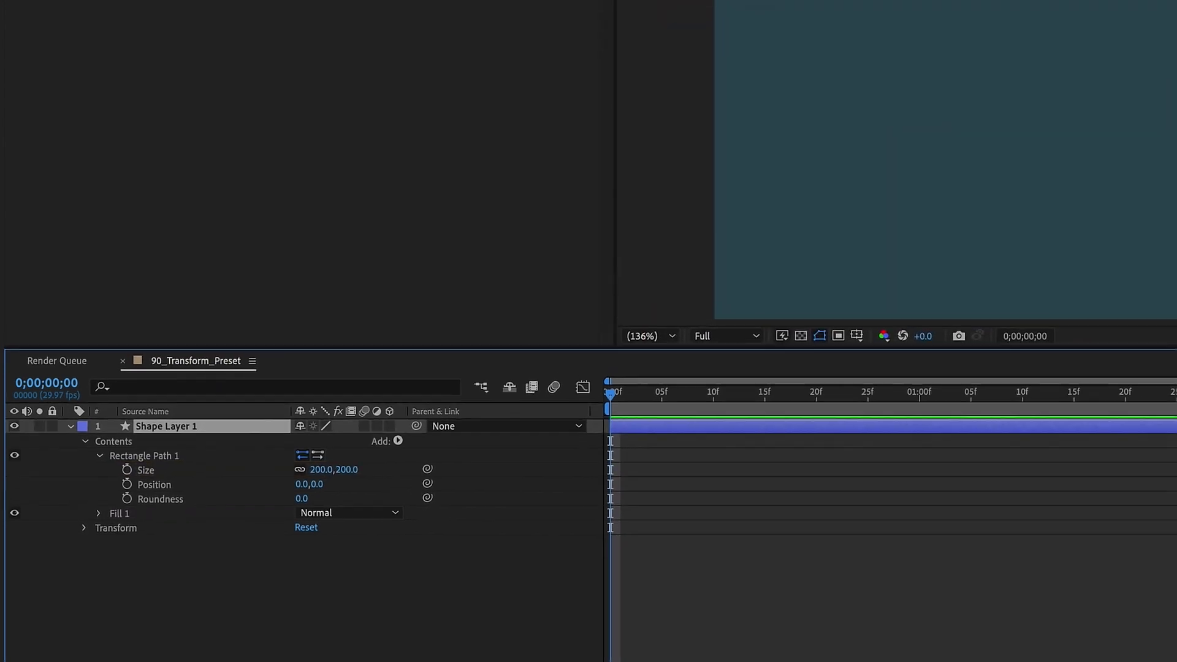
Step: Apply Effect > Distort > Transform to Shape Layer 1
click(268, 11)
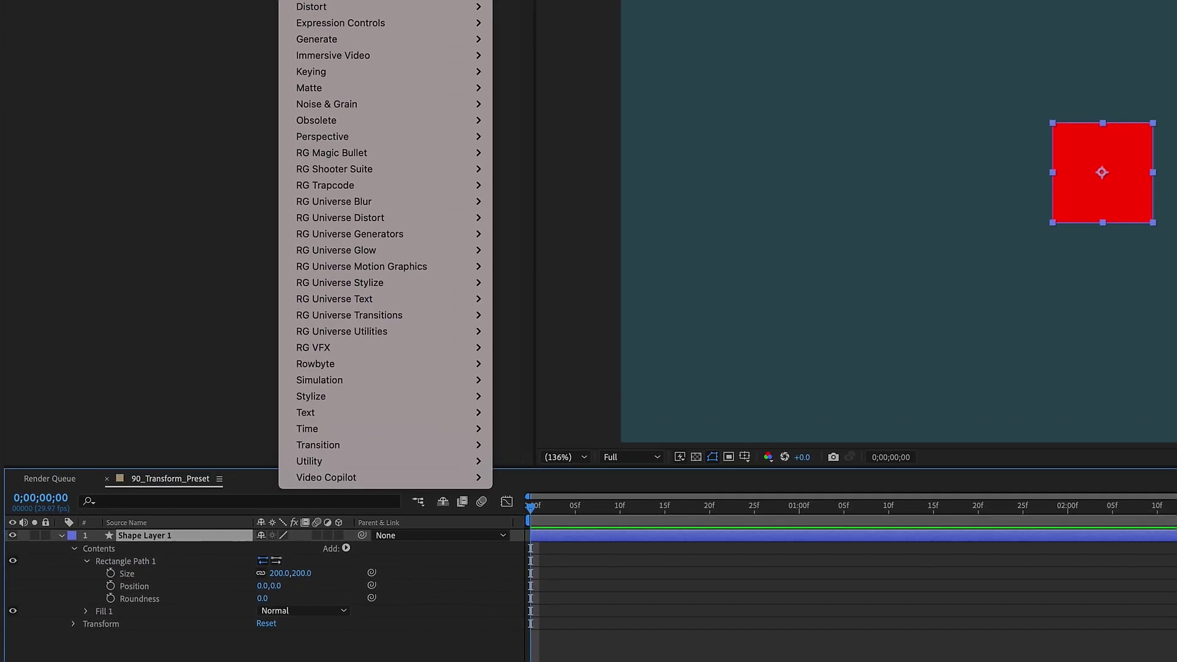
mouse_move(290, 177)
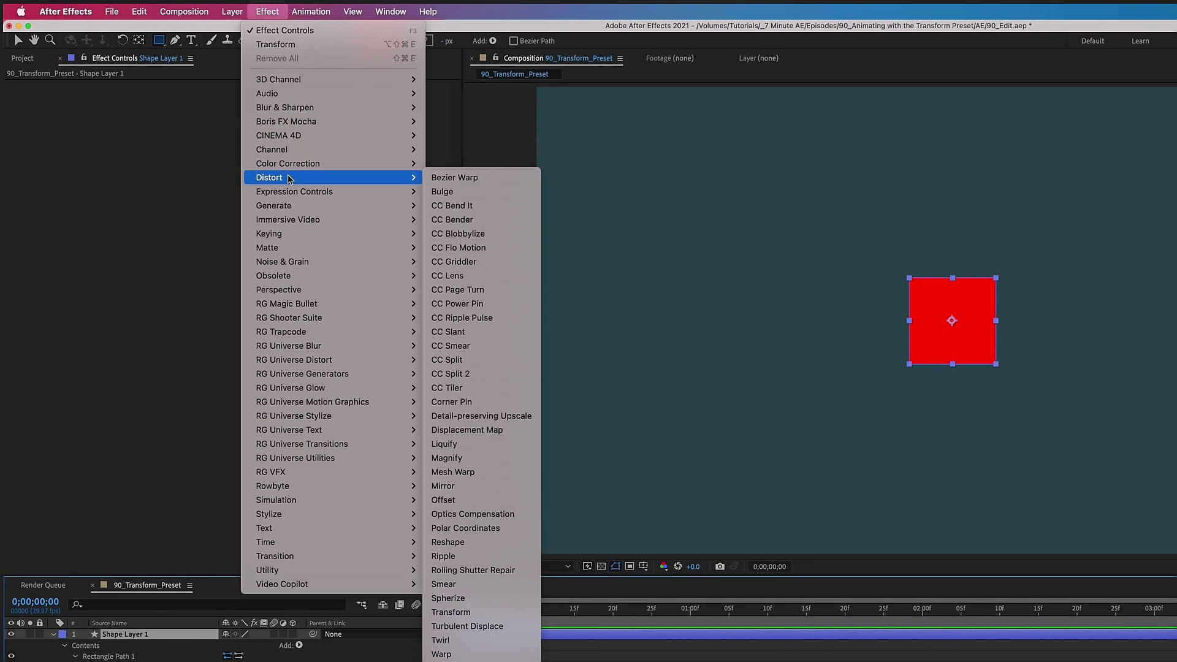
click(507, 613)
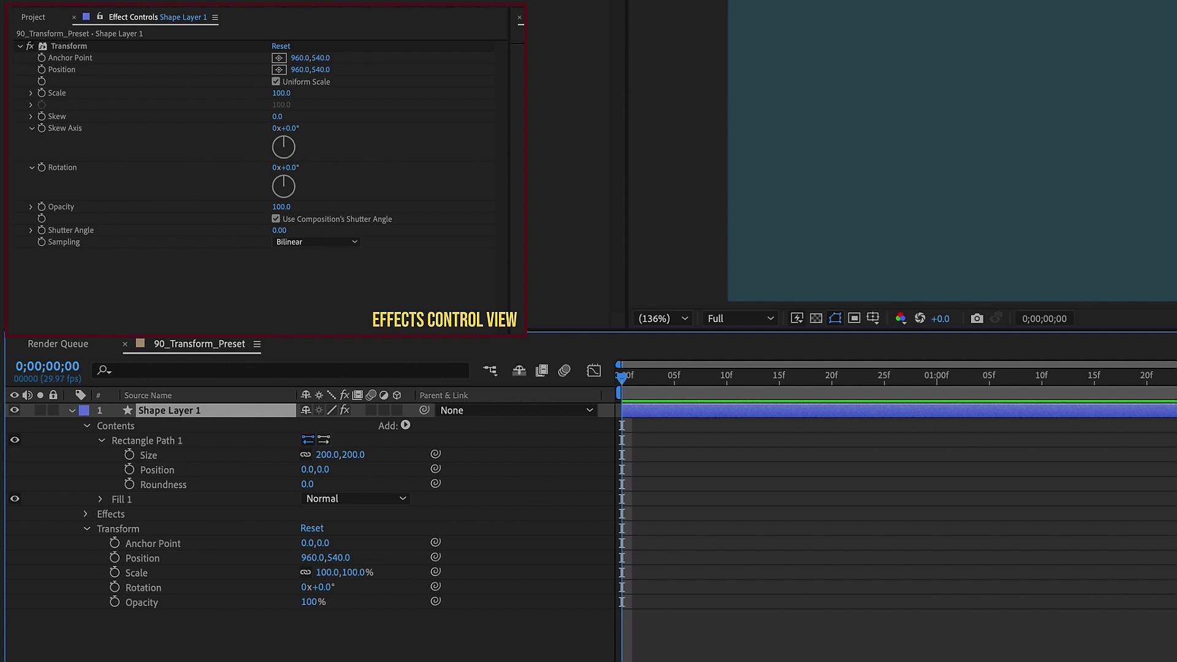
Step: Collapse the Contents and layer Transform groups and reveal the Transform effect's properties
click(100, 440)
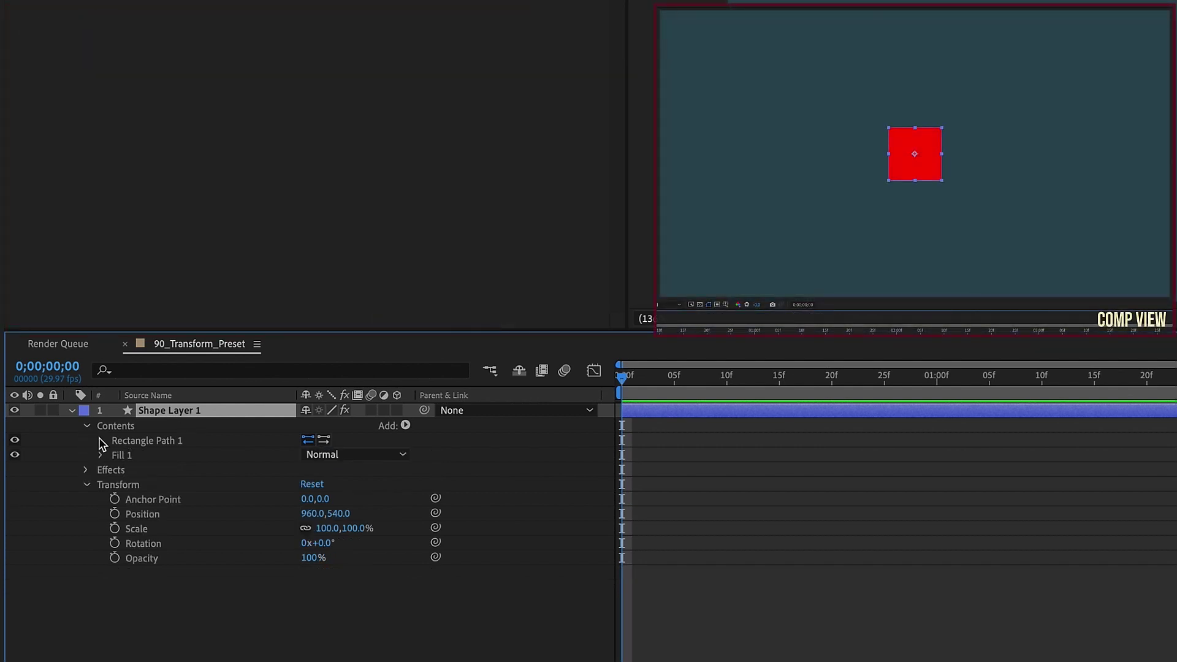
click(89, 427)
click(90, 455)
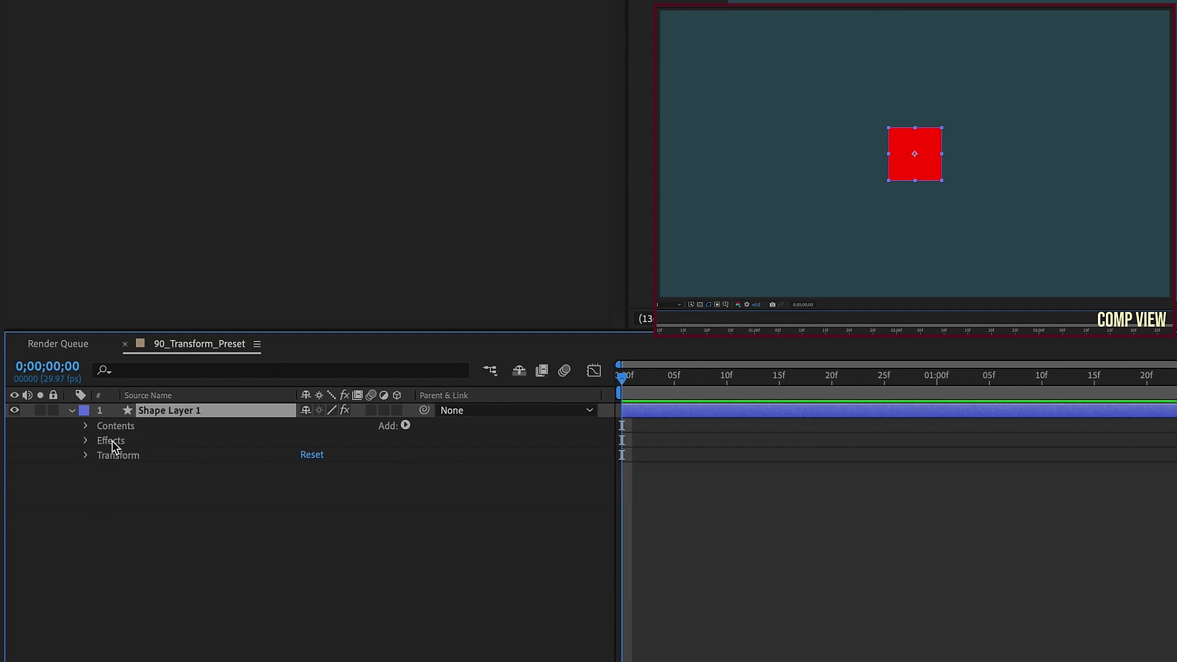
click(85, 440)
click(102, 455)
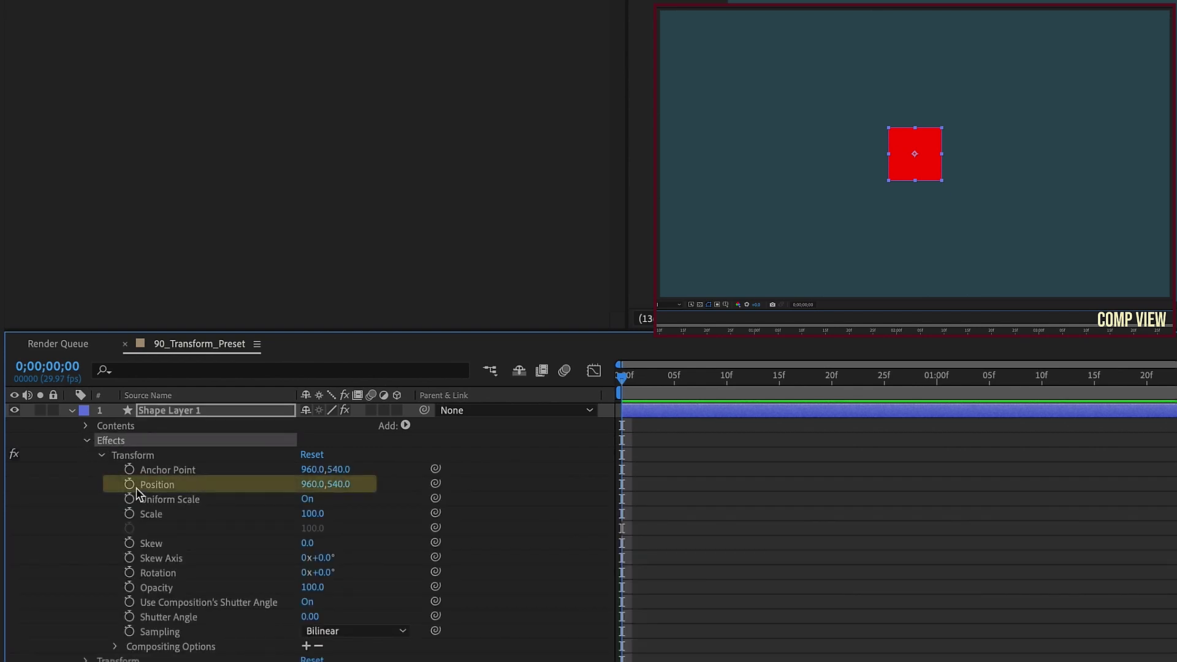
Step: Add Transform effect Position keyframes at frames 0, 10, 15 and 20, then return to frame 0
click(129, 485)
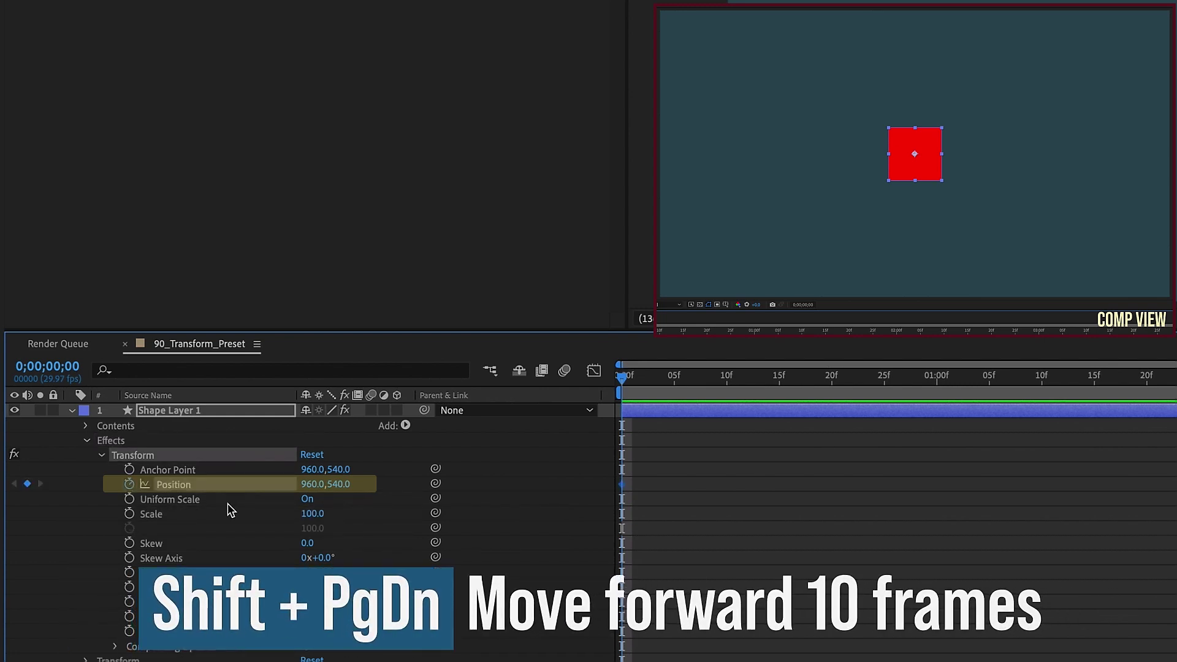
key(shift+Page_Down)
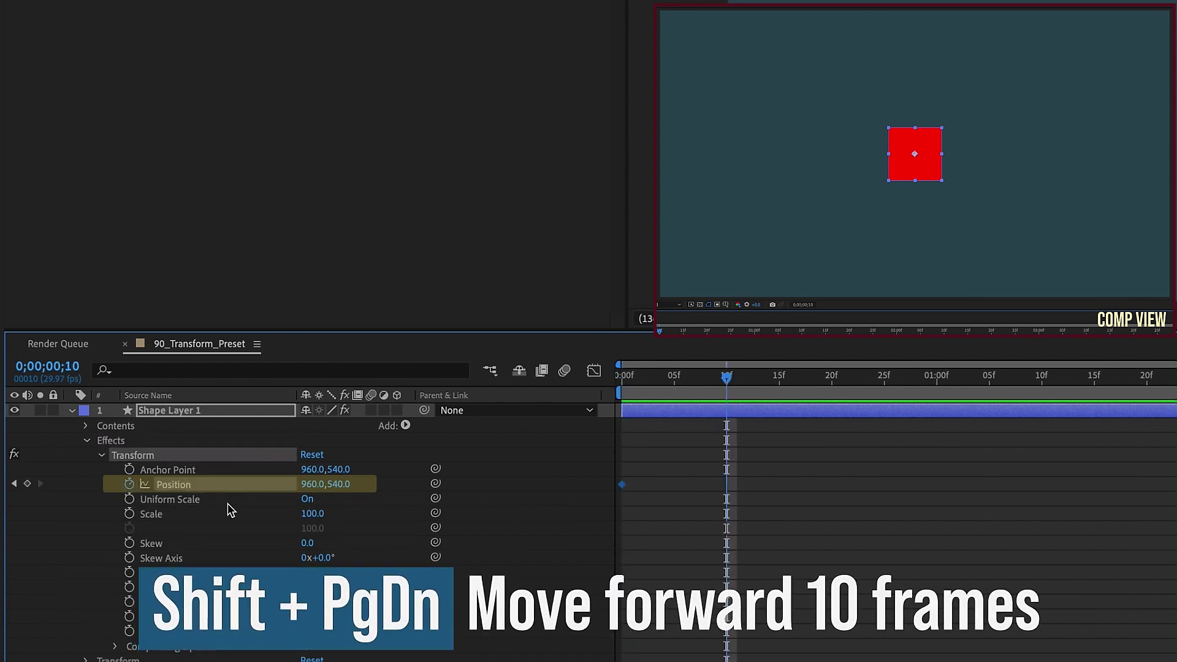
click(27, 483)
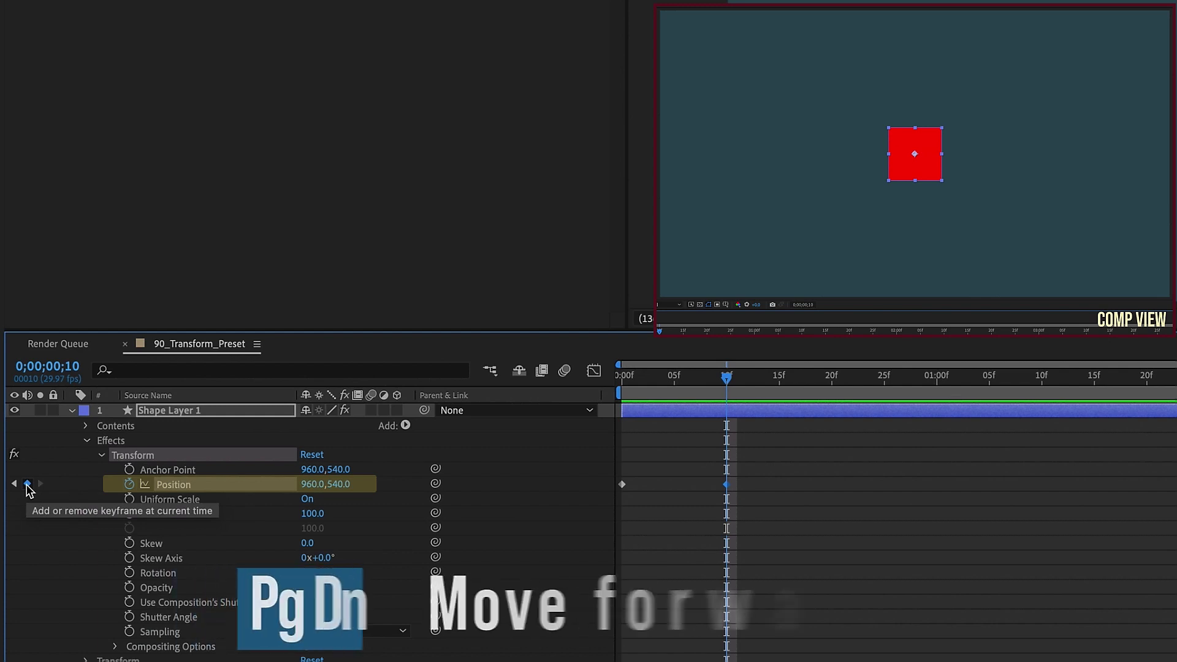
key(Page_Down)
key(Page_Down)
key(Page_Down)
key(Page_Down)
key(Page_Down)
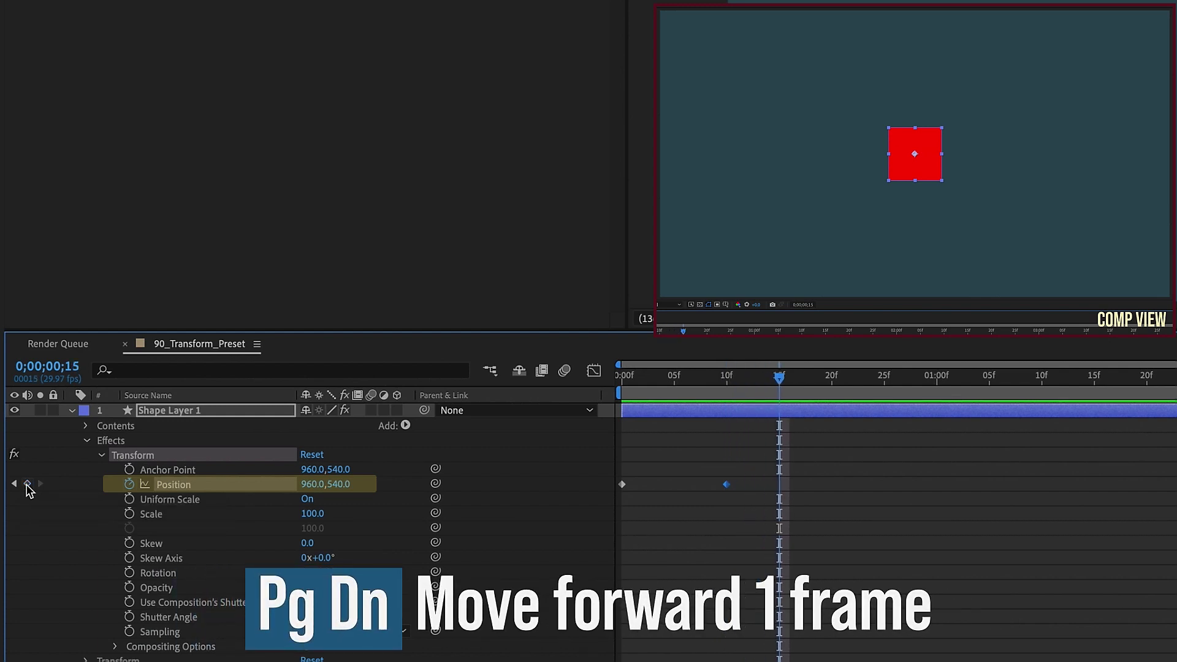
key(Page_Down)
key(Page_Down)
key(Page_Down)
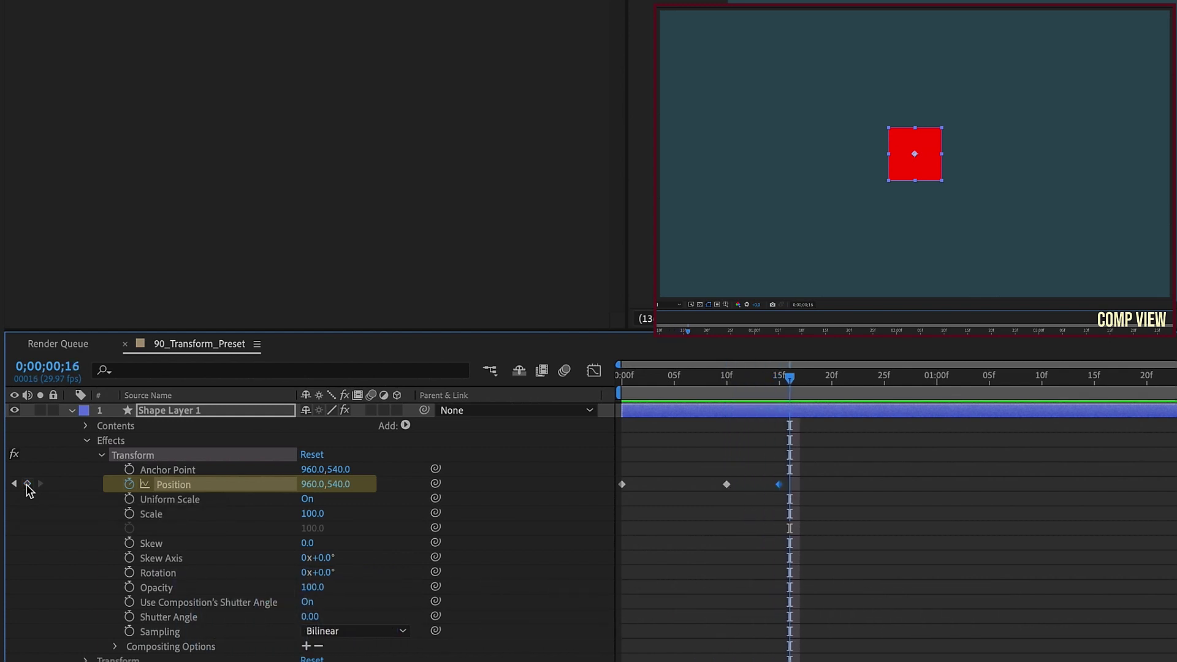
key(Page_Down)
key(Page_Down)
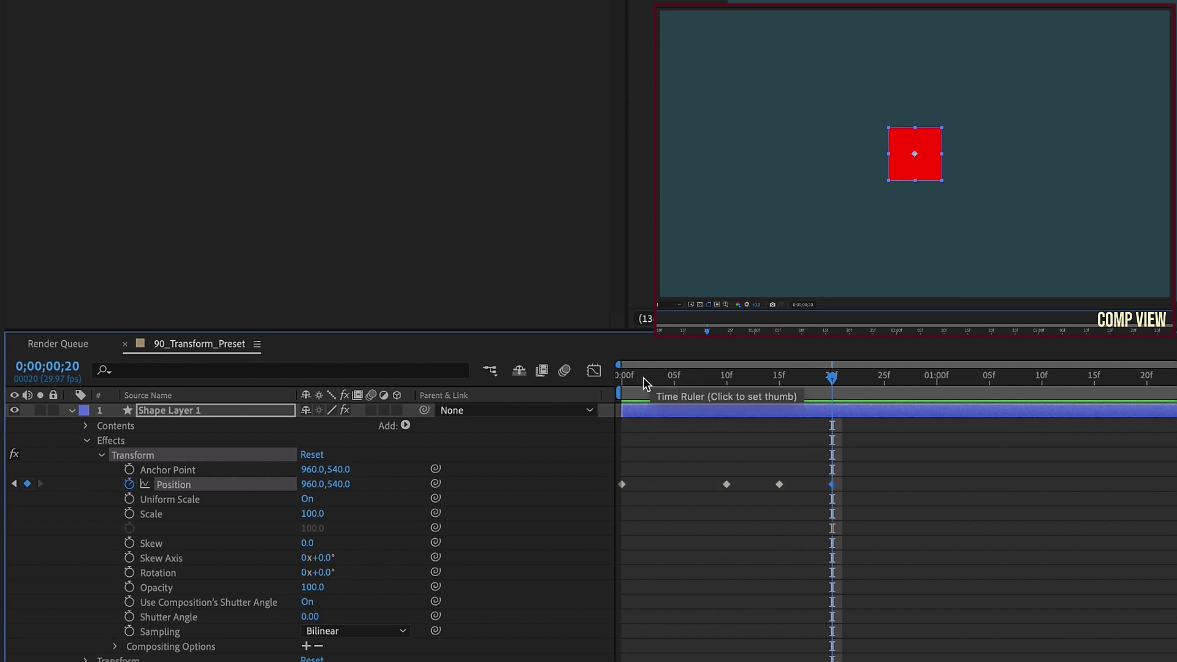
drag(642, 377, 579, 384)
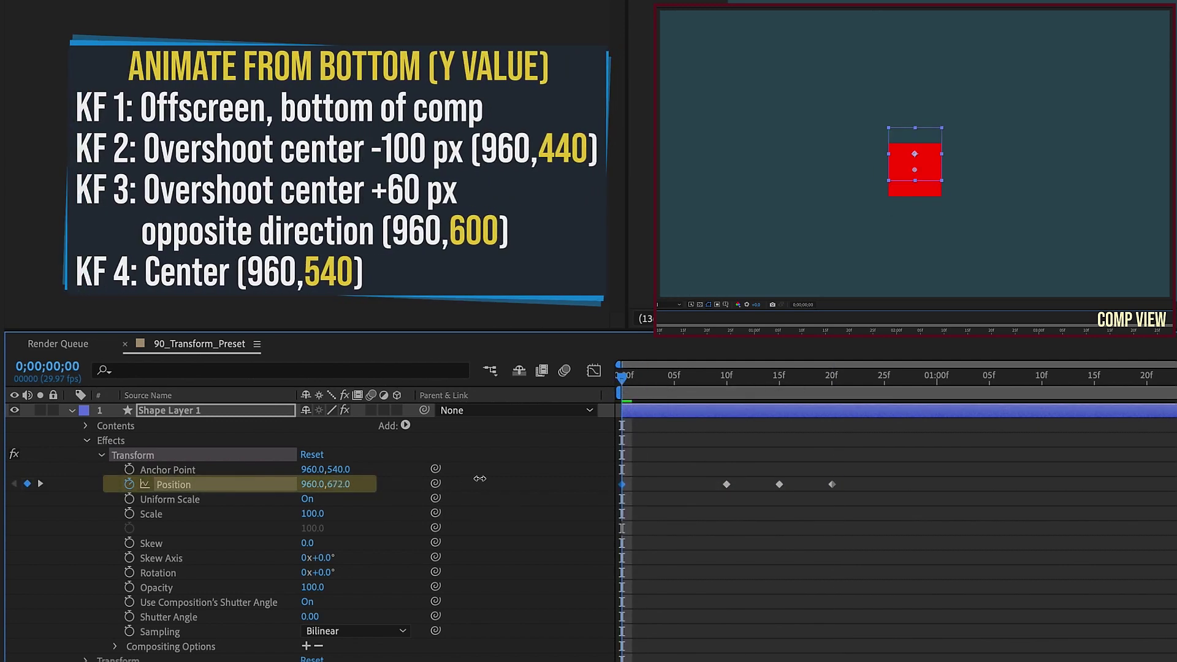
Step: Move the square's starting position below the frame and set frame 10's Position Y to 440
drag(343, 487, 600, 472)
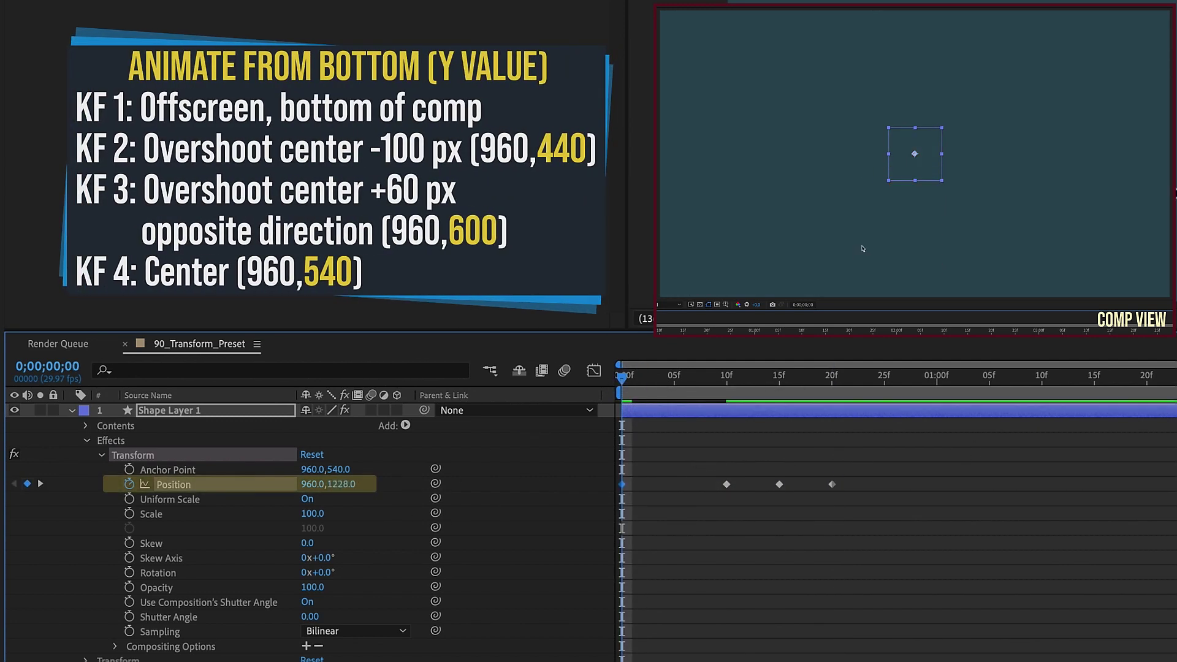
key(comma)
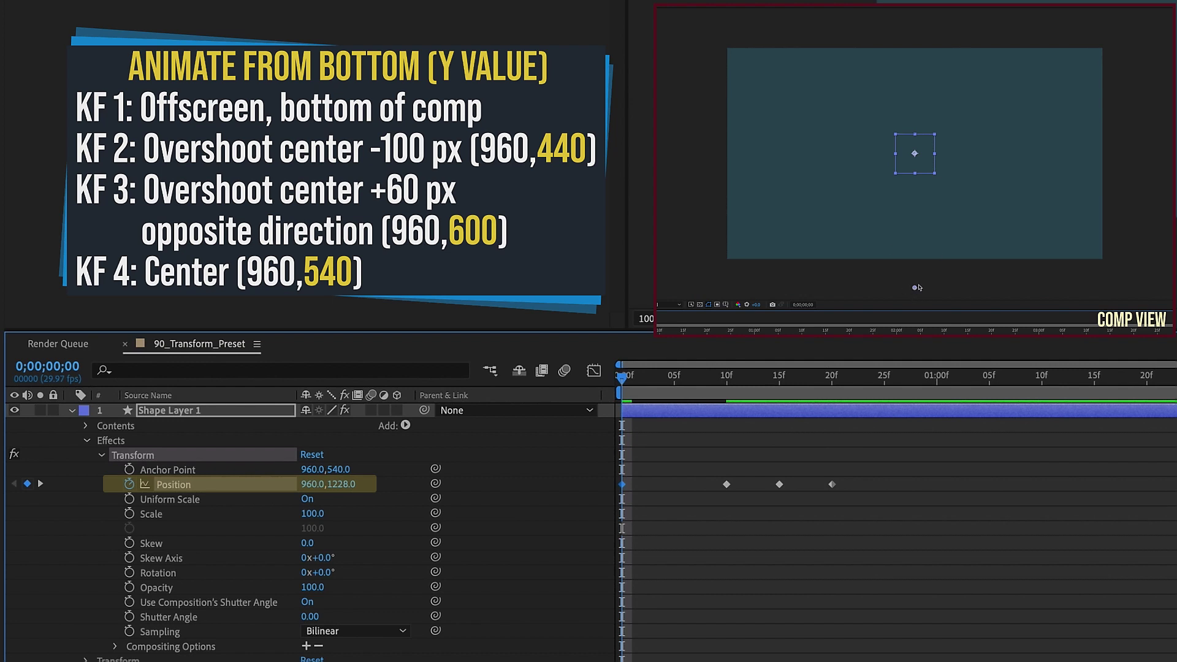
key(period)
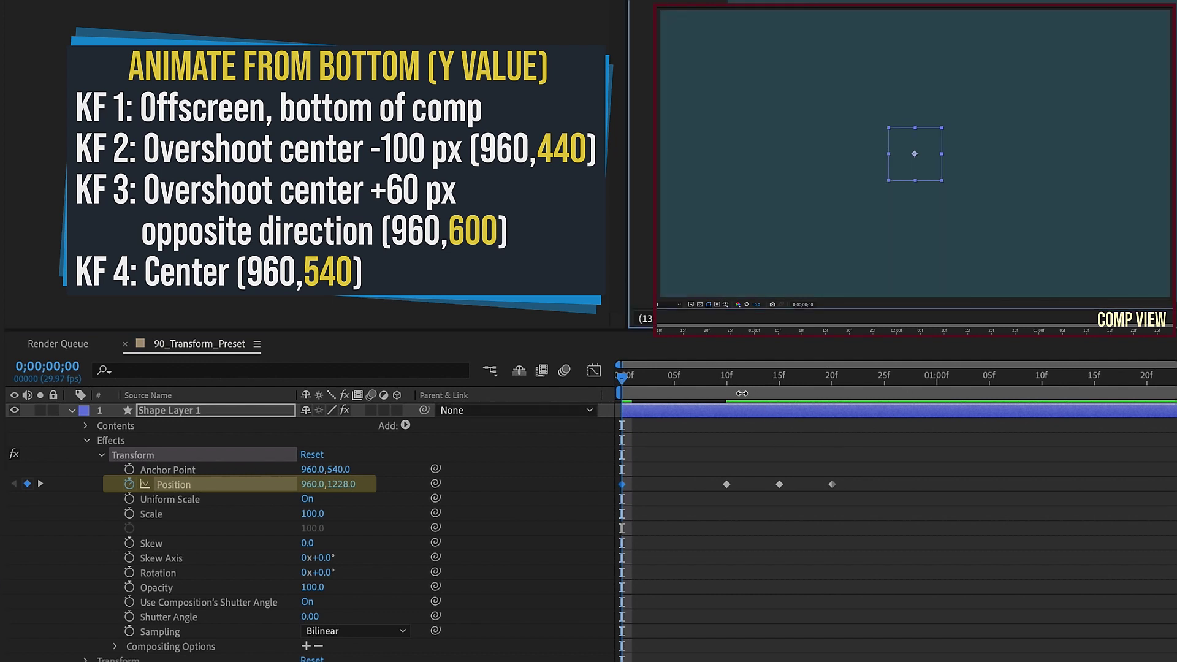
click(726, 382)
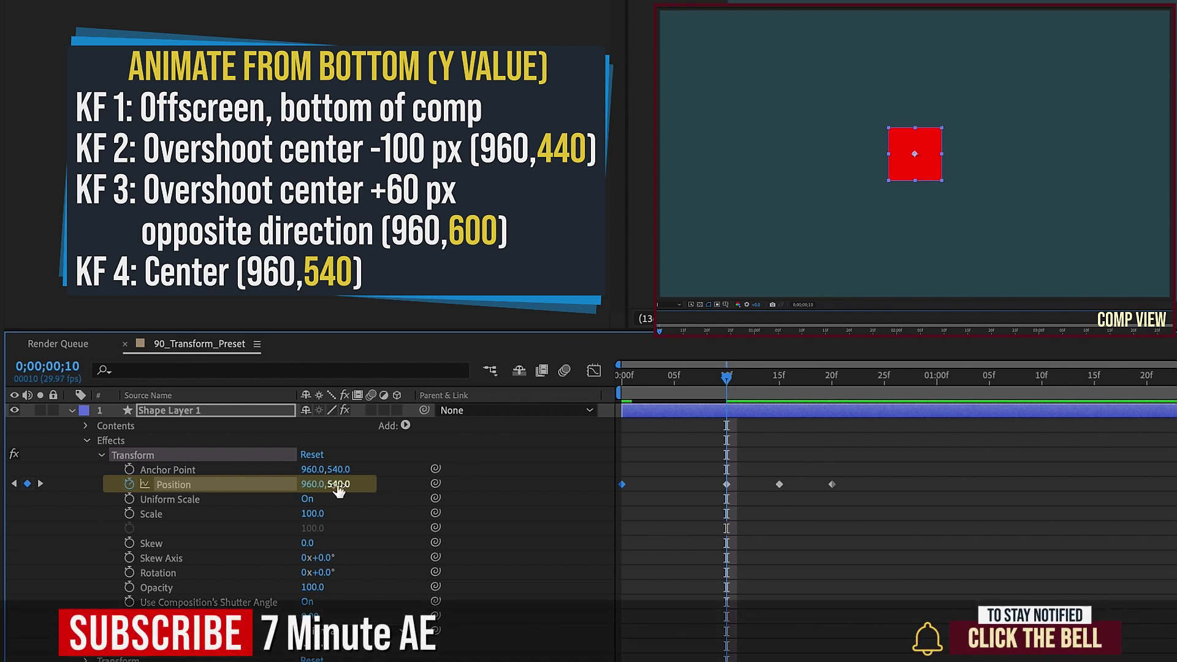
click(337, 486)
text(440)
key(Return)
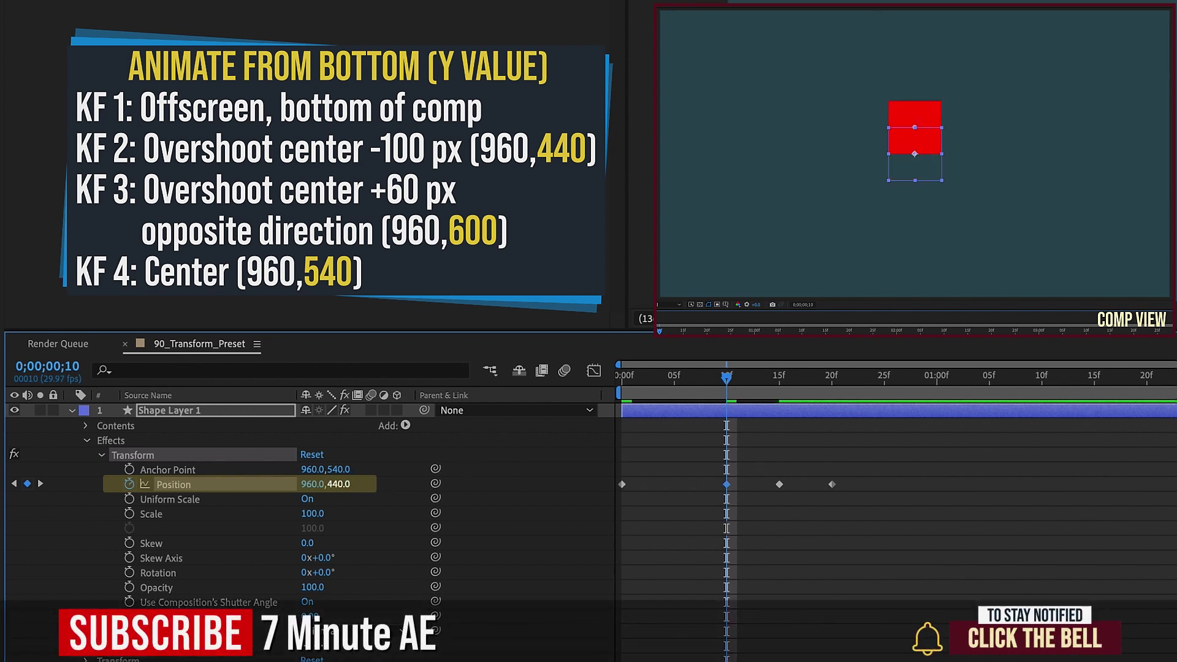
Step: Set frame 15's Position Y to 600 and preview the bounce
click(776, 378)
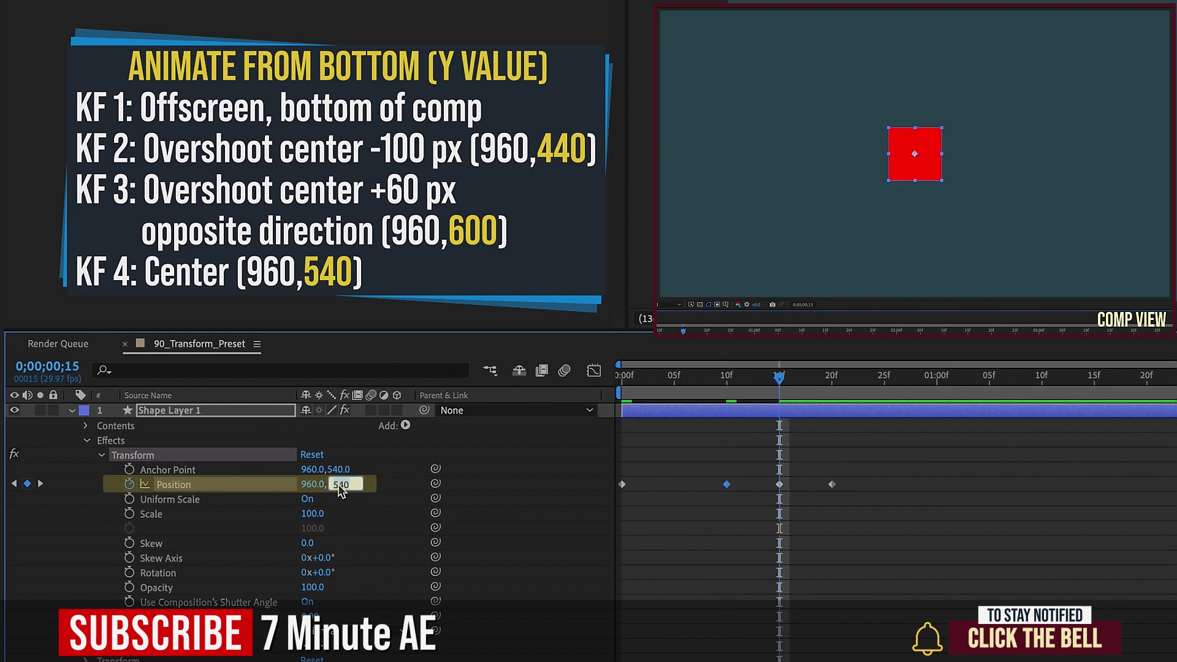
text(600)
key(Return)
click(947, 377)
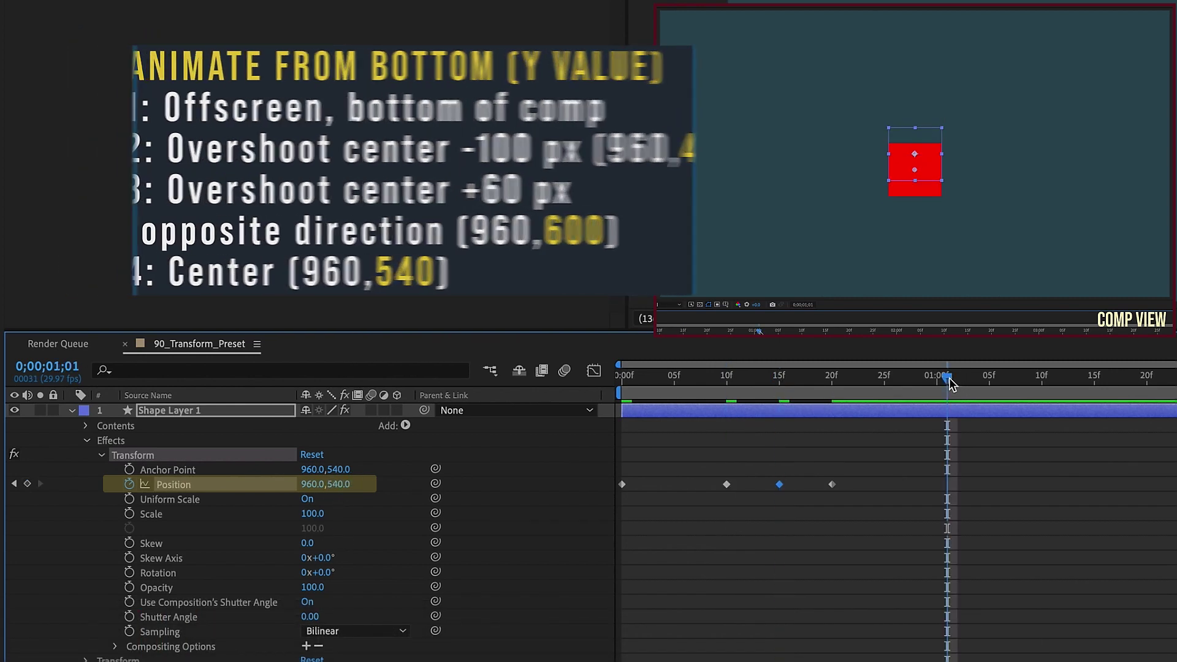
key(space)
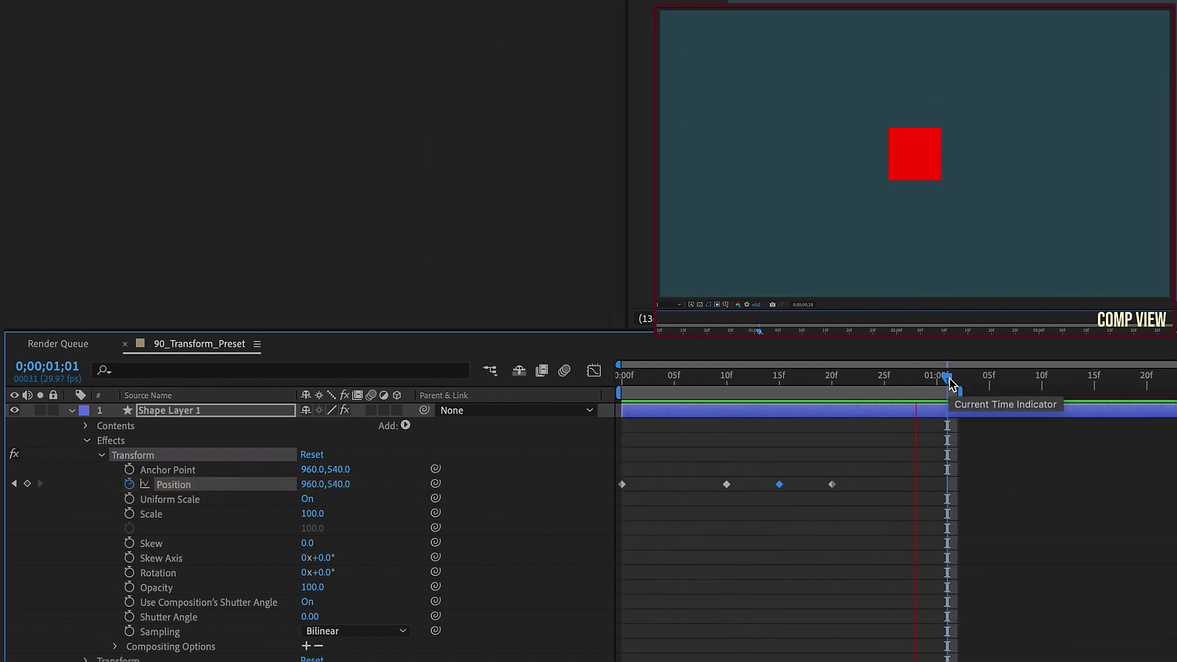
Step: Apply Easy Ease to the Position keyframes at frames 10, 15 and 20
drag(706, 465, 925, 523)
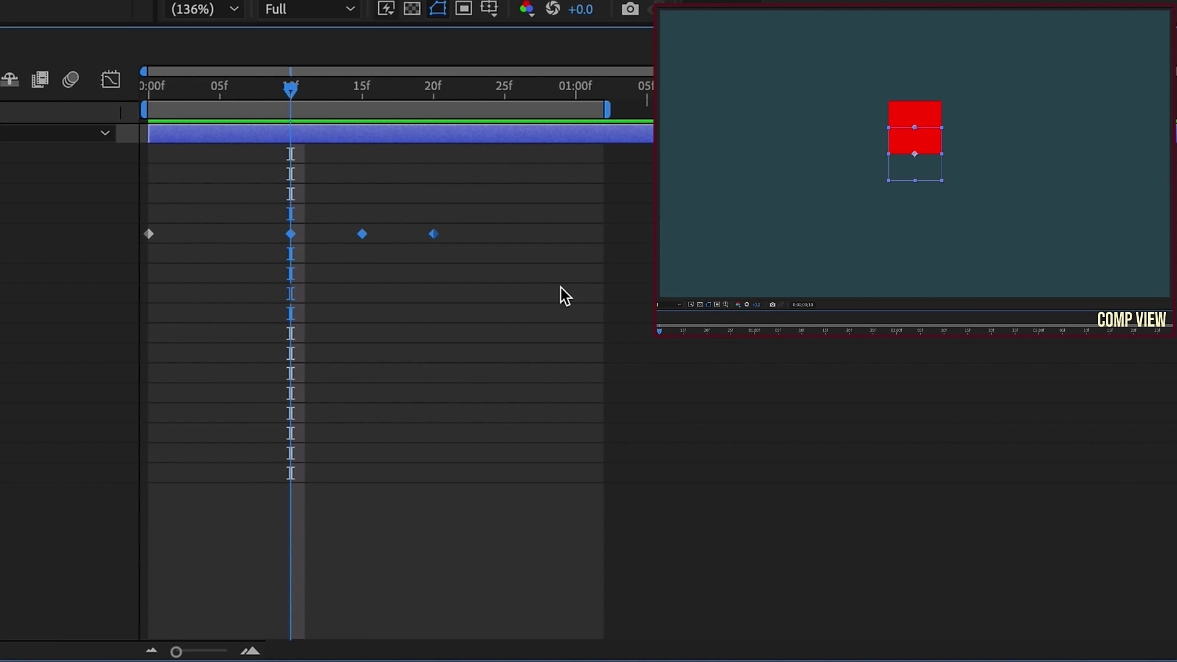
right_click(290, 234)
mouse_move(446, 535)
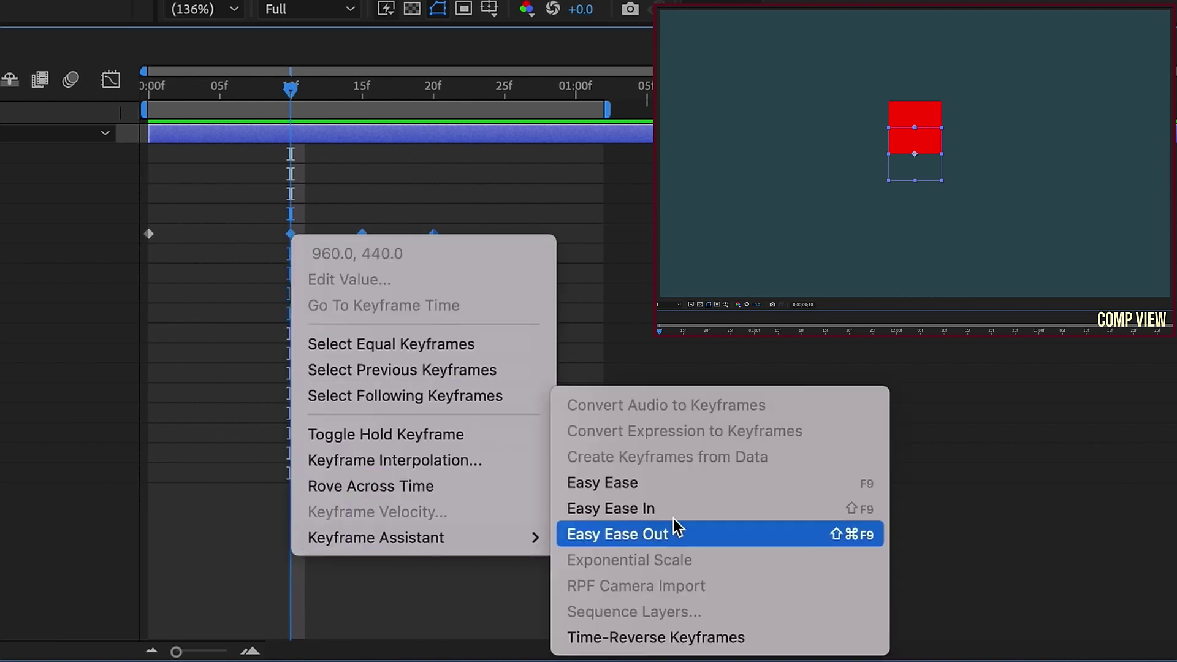
click(651, 483)
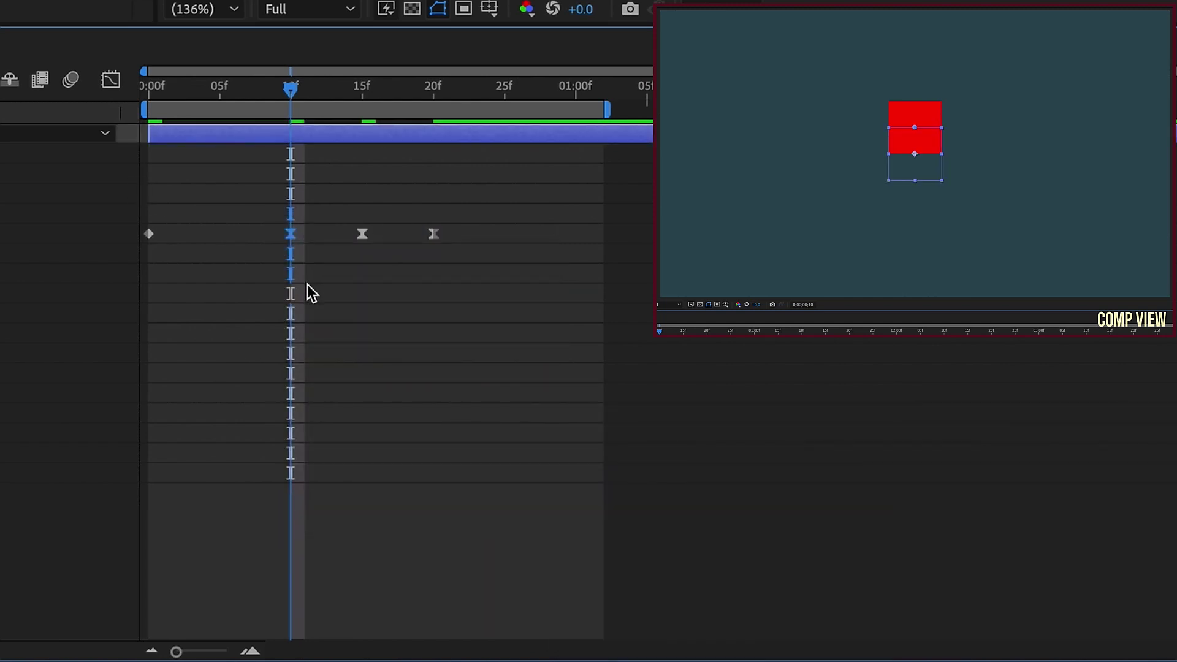
Step: In the Graph Editor, push the 10-frame keyframe's speed influence to 100% and preview
click(110, 79)
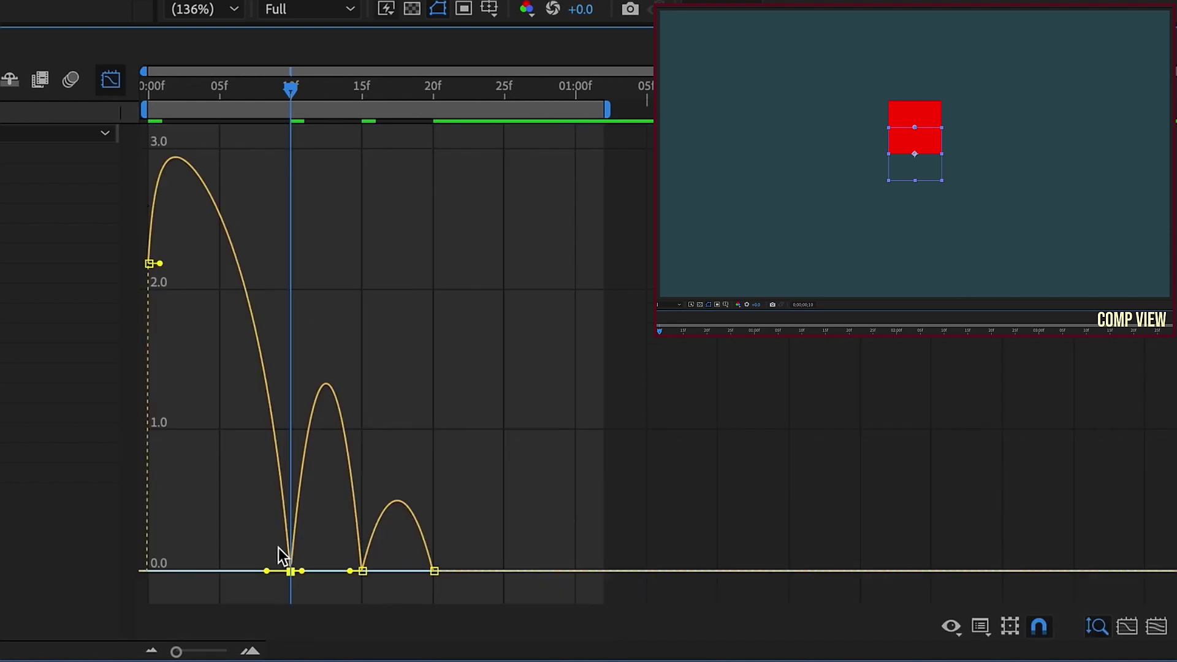
drag(302, 571, 170, 573)
click(110, 80)
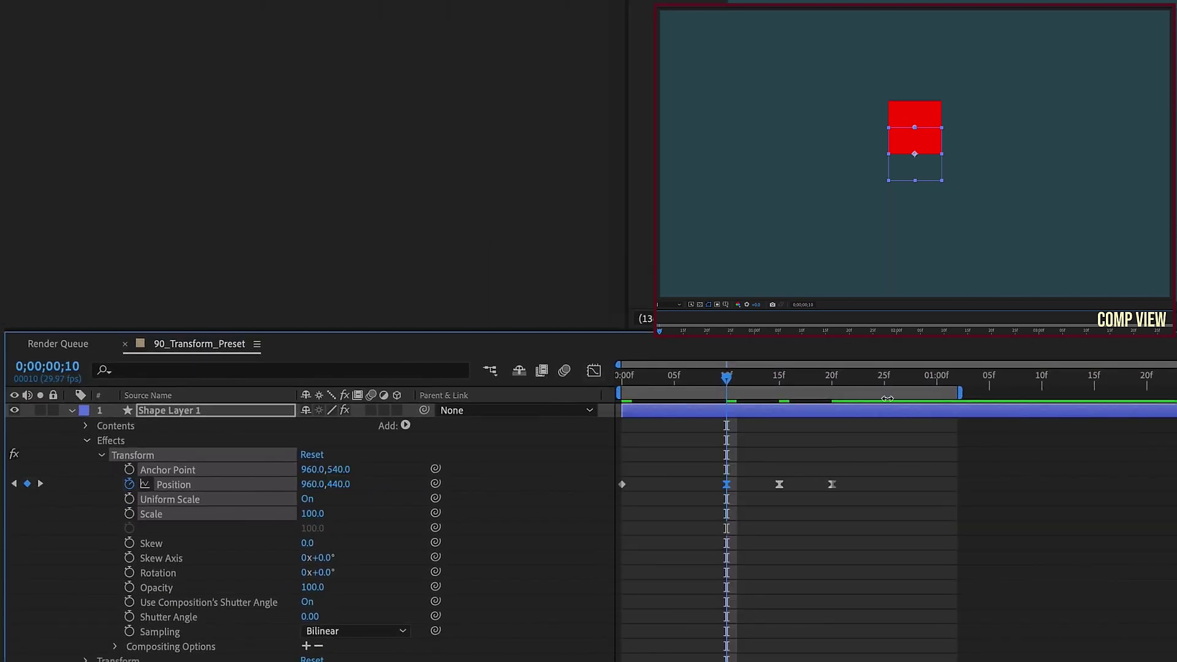
key(space)
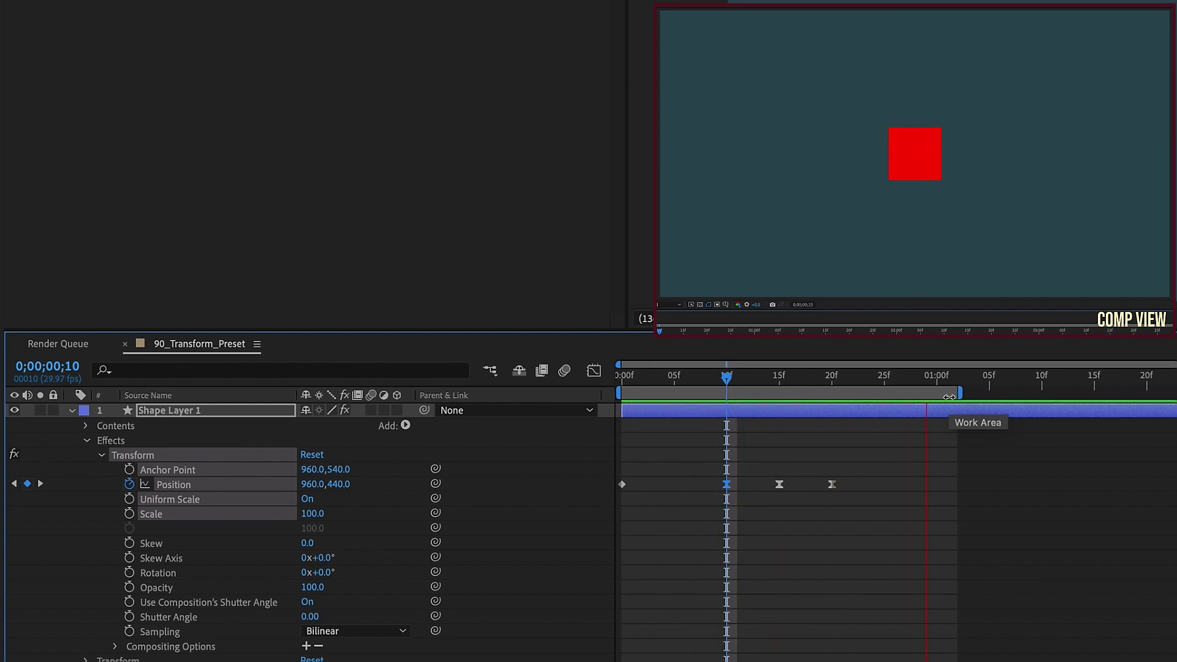
key(space)
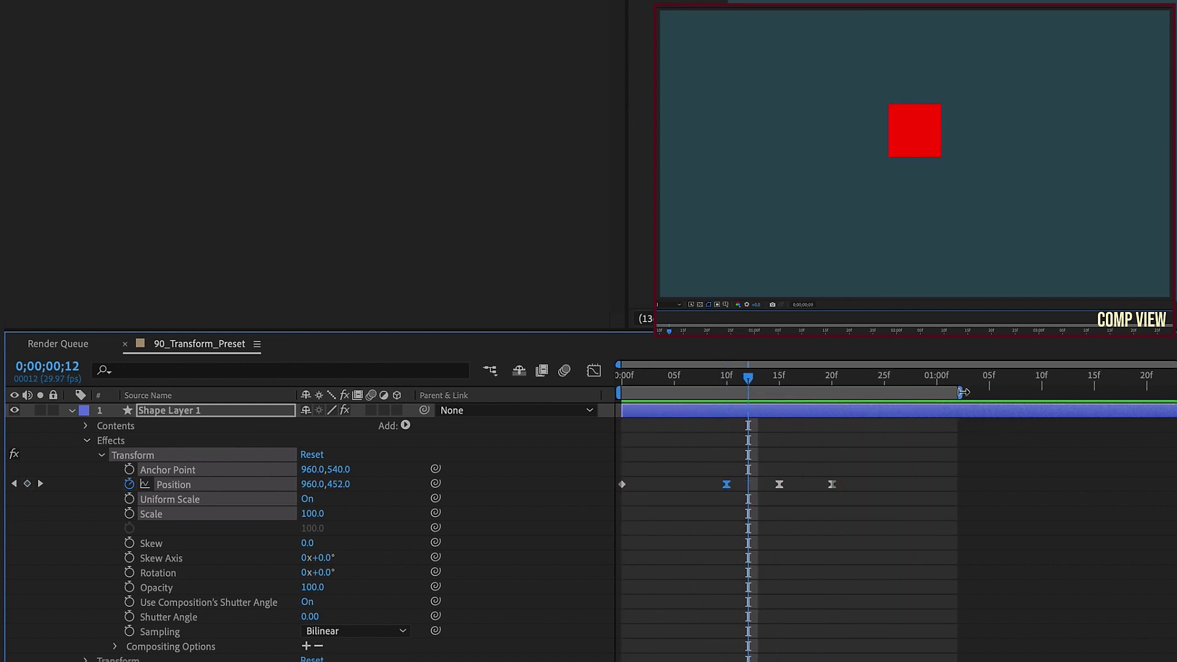
drag(961, 392, 1173, 393)
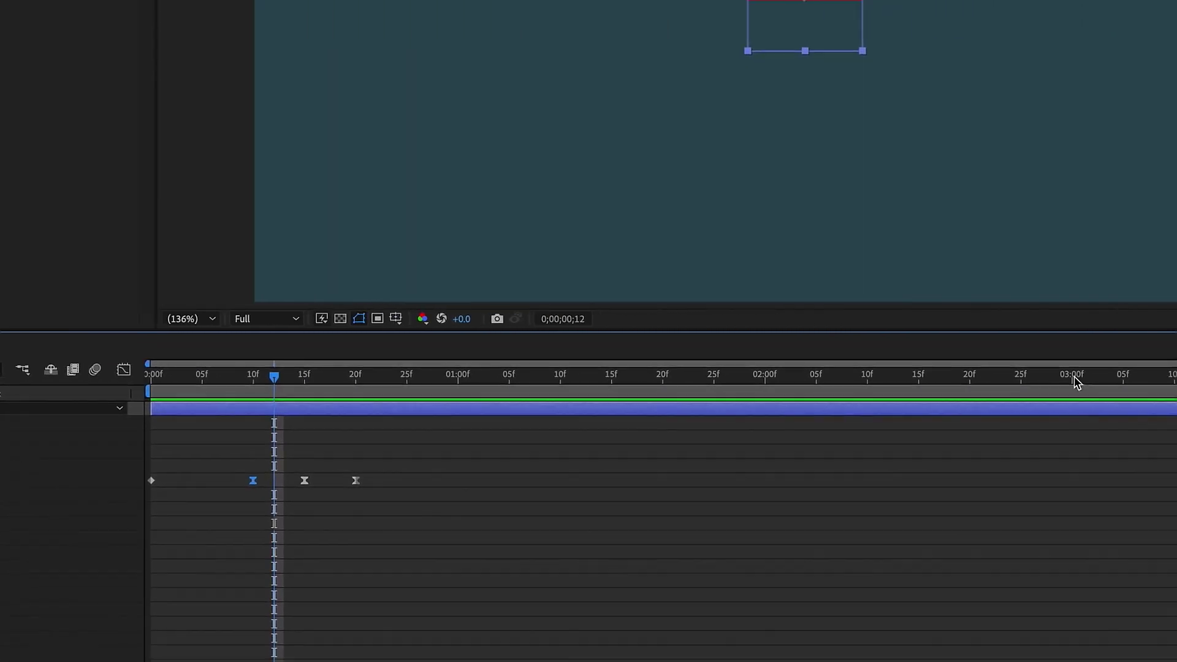
Step: Paste the bounce keyframes at 3 seconds and apply Time-Reverse Keyframes to them
click(1073, 378)
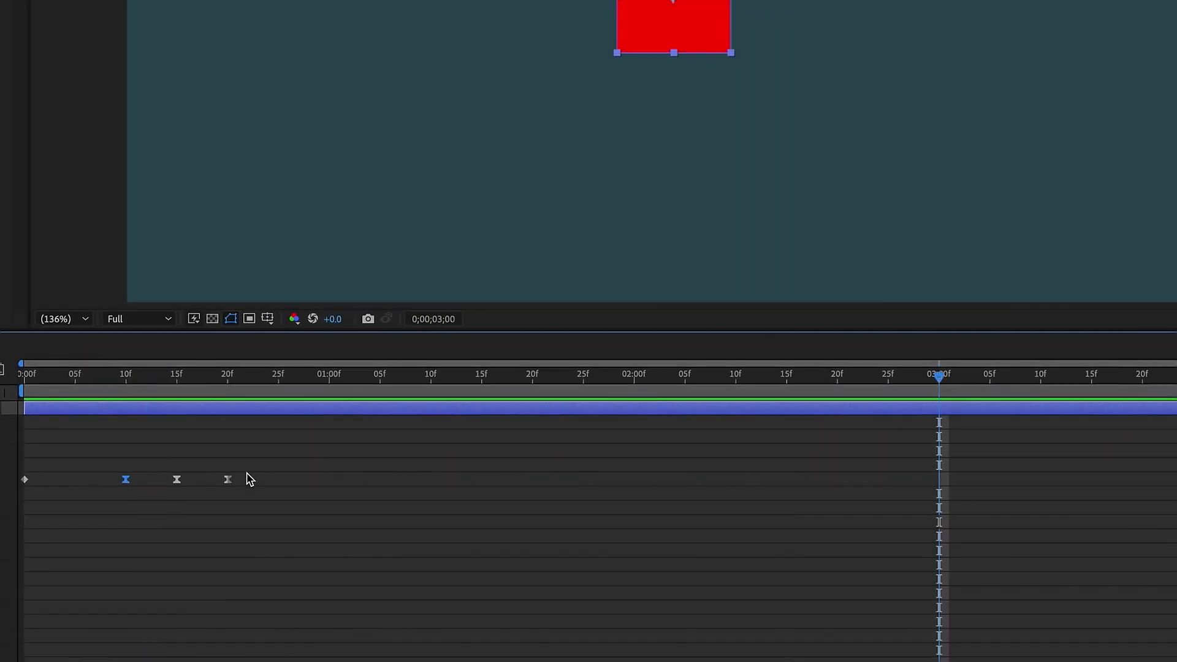
drag(250, 471, 4, 503)
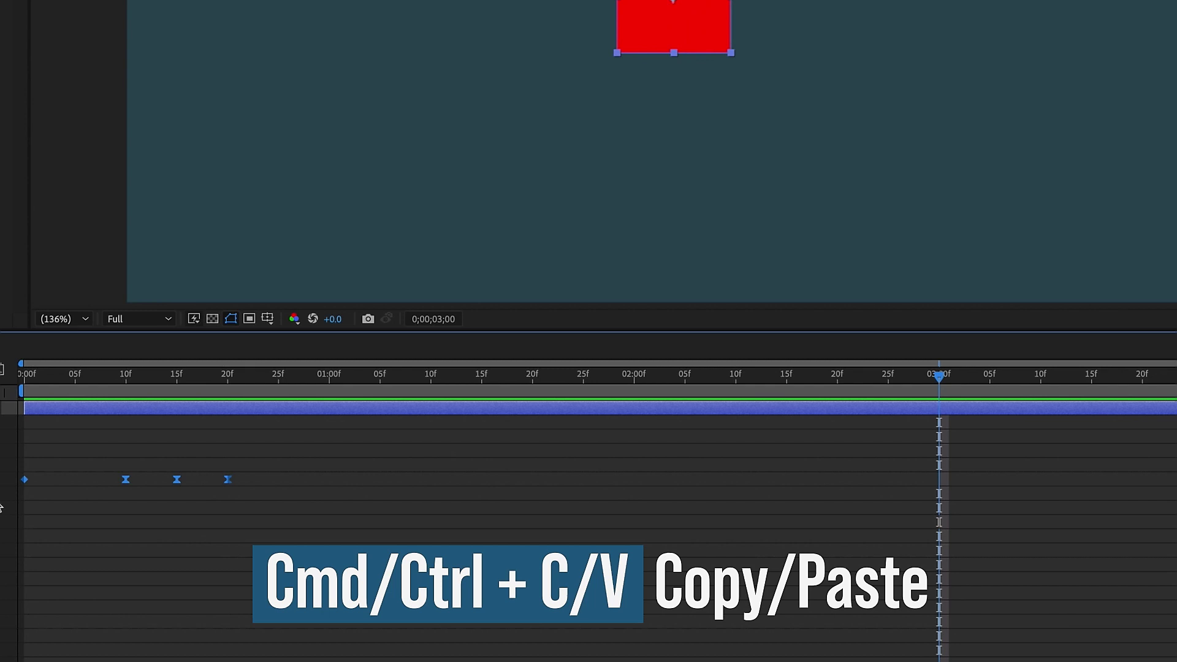
key(ctrl+v)
right_click(938, 479)
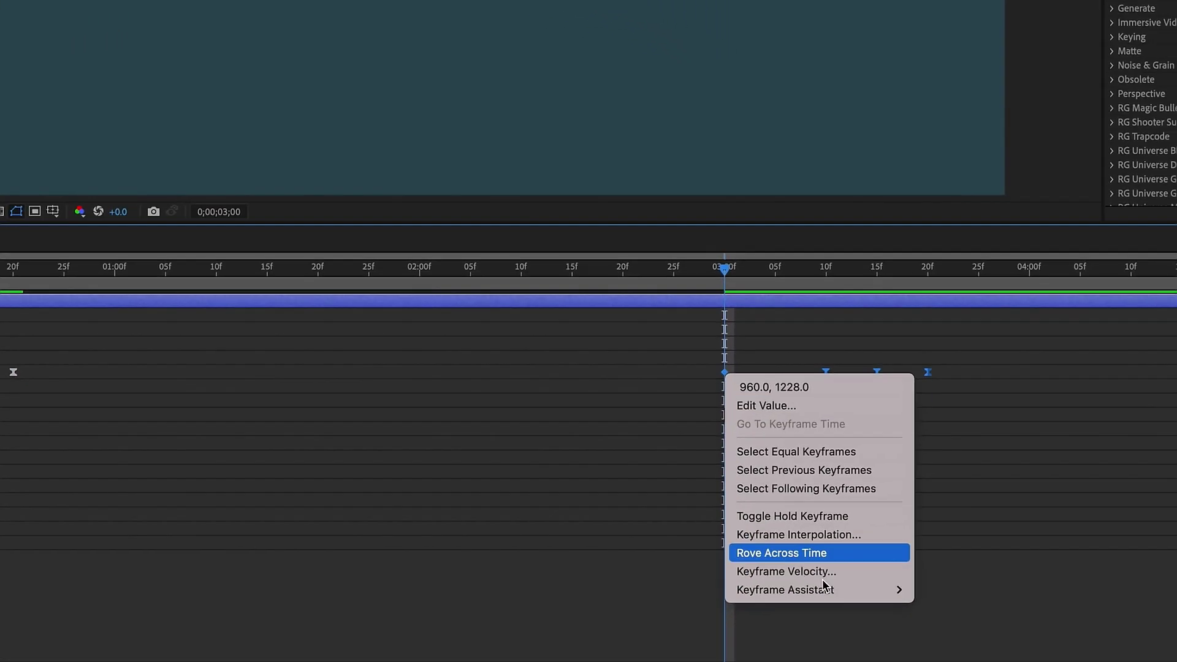
mouse_move(824, 589)
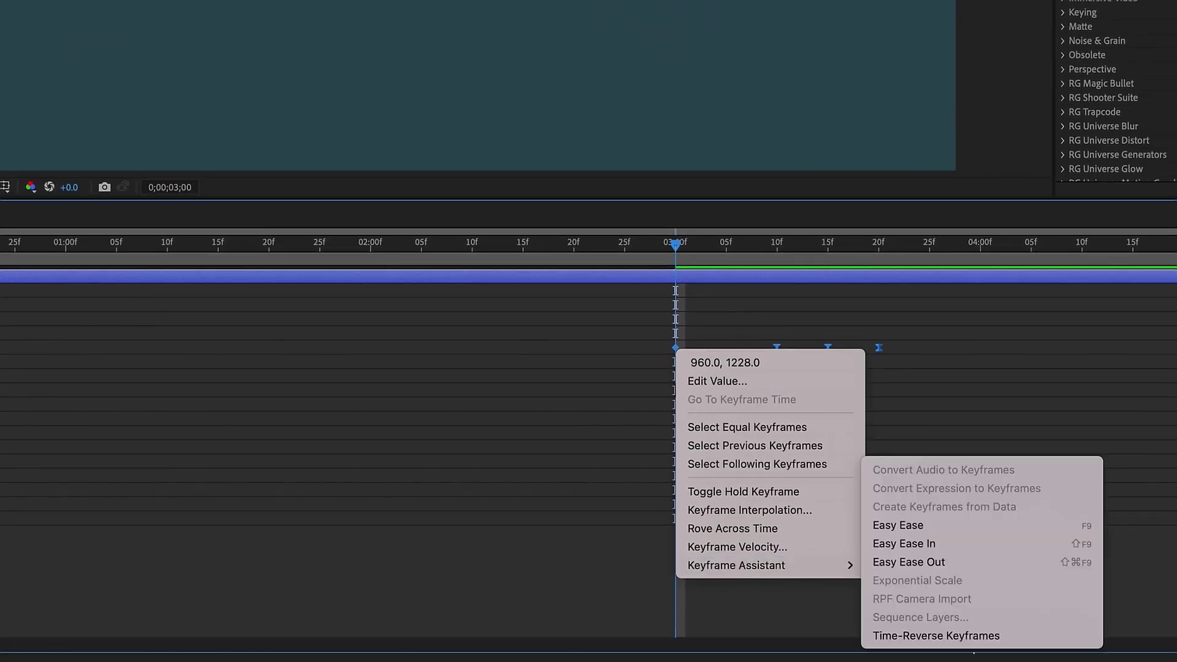
click(953, 635)
Step: Shift two of the reversed keyframes three frames earlier and review the outgoing bounce
drag(649, 249, 693, 251)
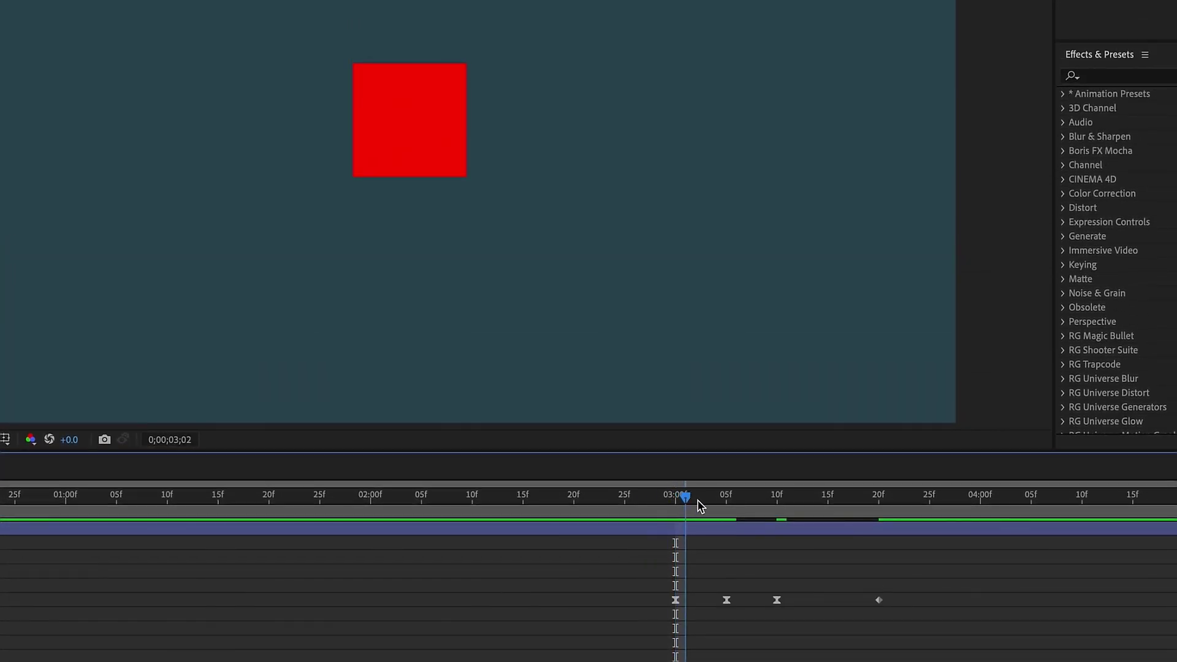
mouse_move(700, 506)
mouse_down()
mouse_move(921, 513)
mouse_move(681, 502)
mouse_move(721, 514)
mouse_up()
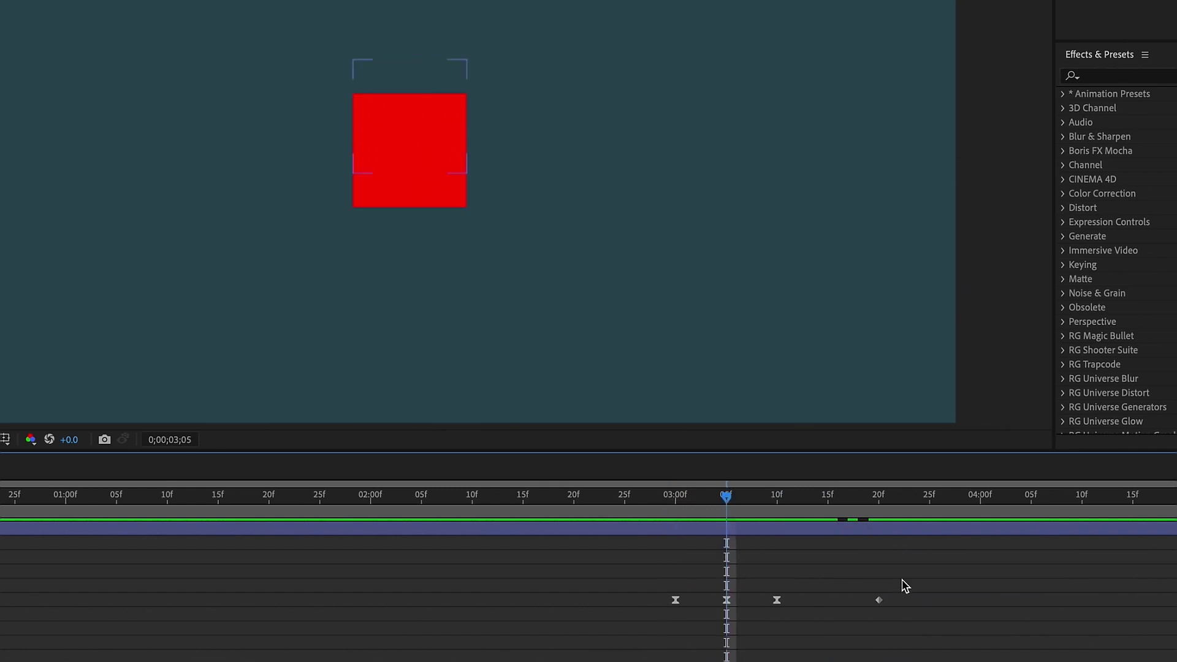
drag(914, 596, 762, 633)
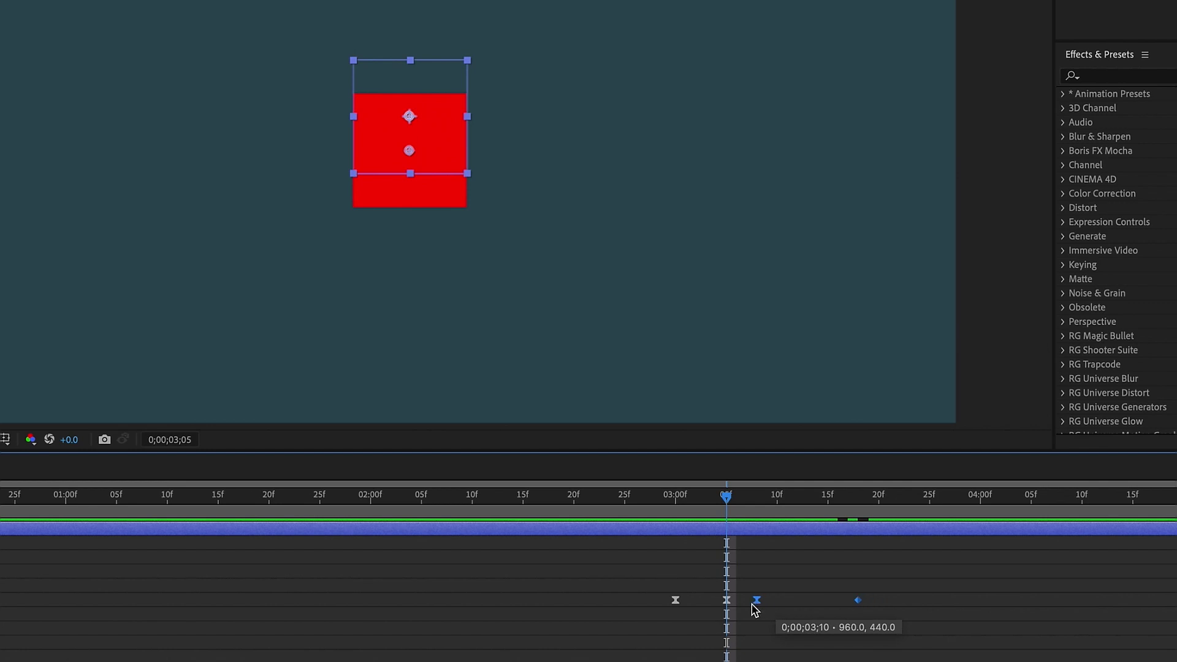
drag(754, 608, 725, 609)
key(Page_Up)
key(Page_Up)
key(Page_Up)
key(Page_Up)
key(Page_Up)
key(Page_Up)
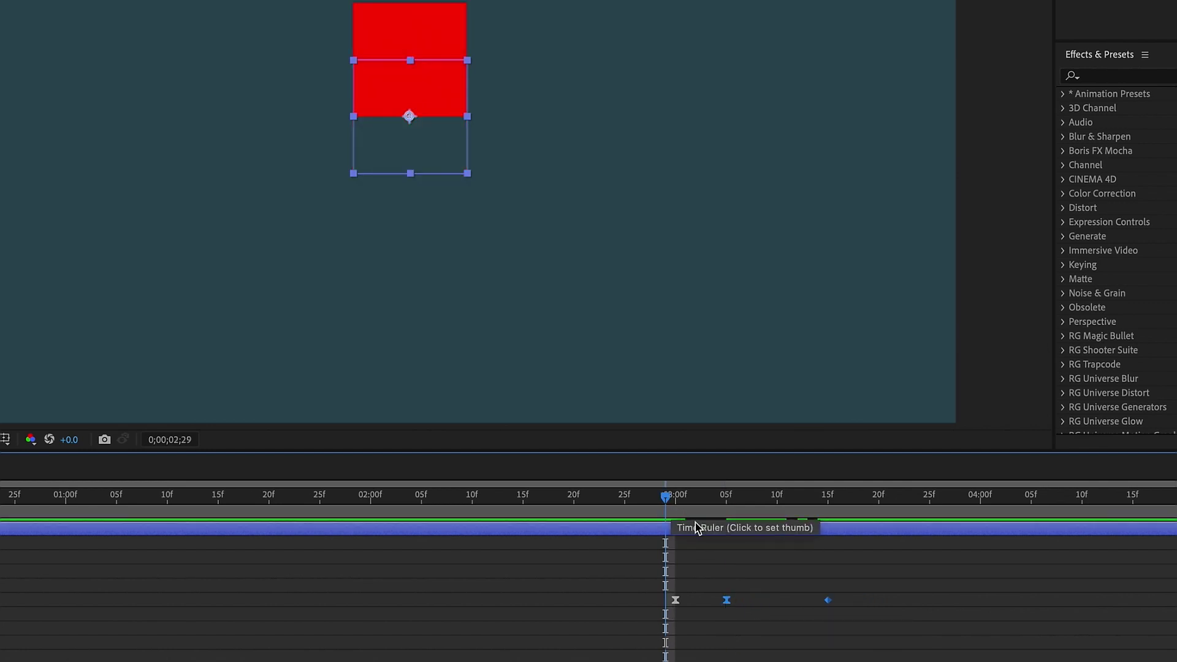
click(916, 513)
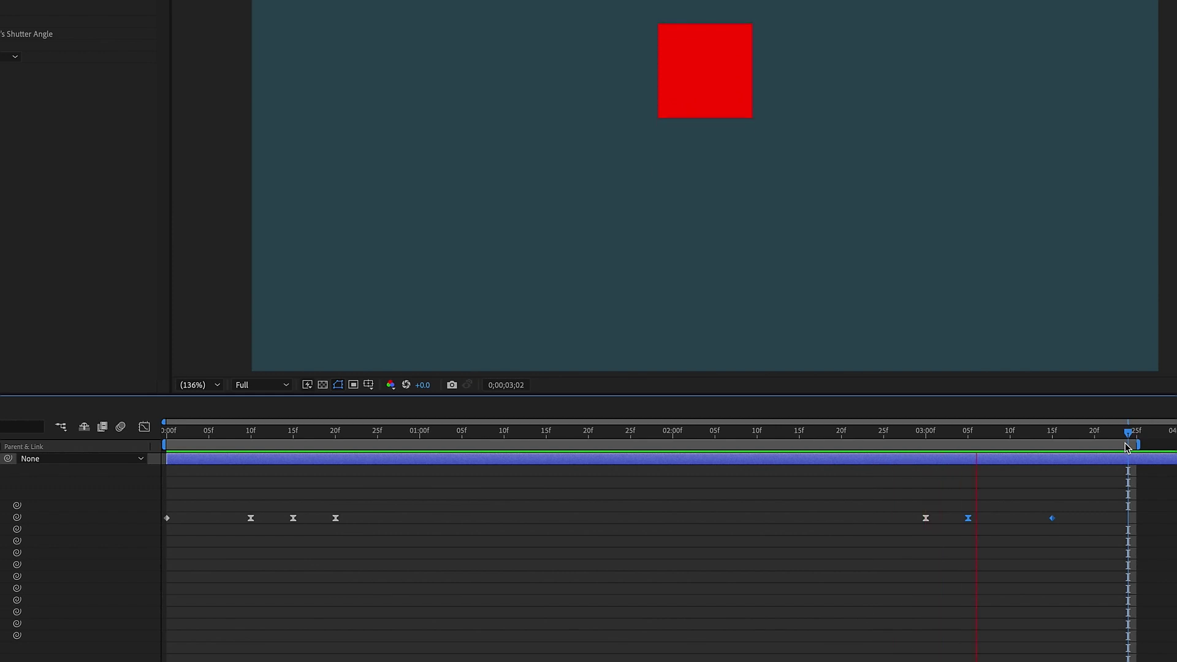
click(587, 430)
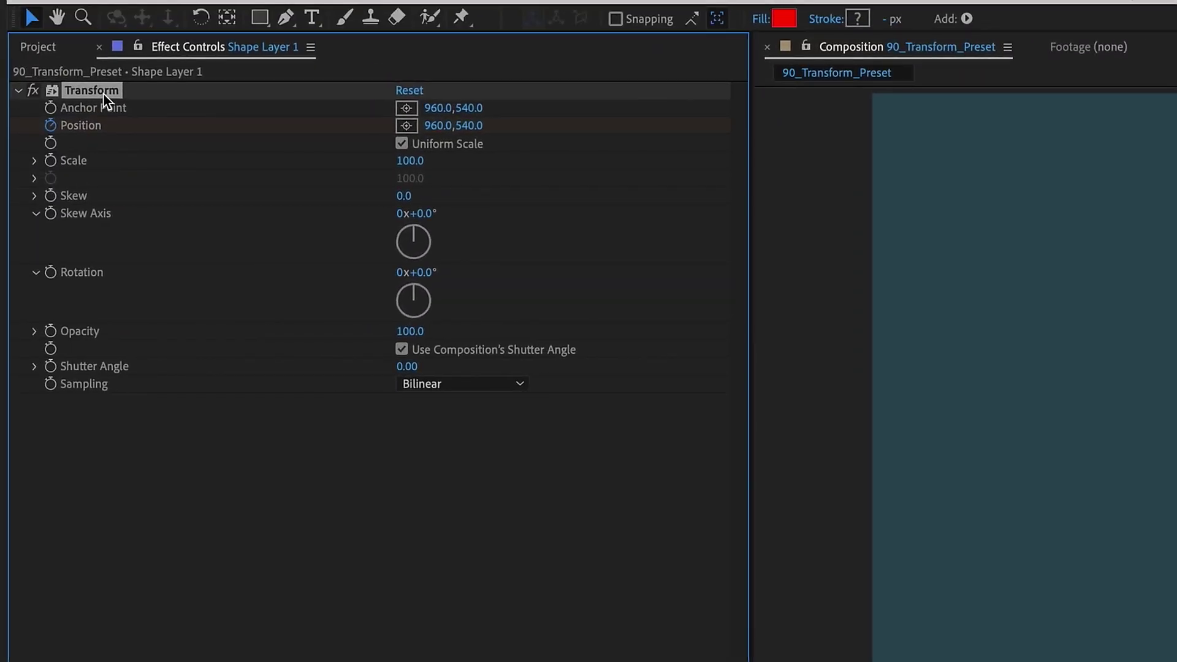
Step: Rename the Transform effect to 'From Bottom'
key(Return)
text(From )
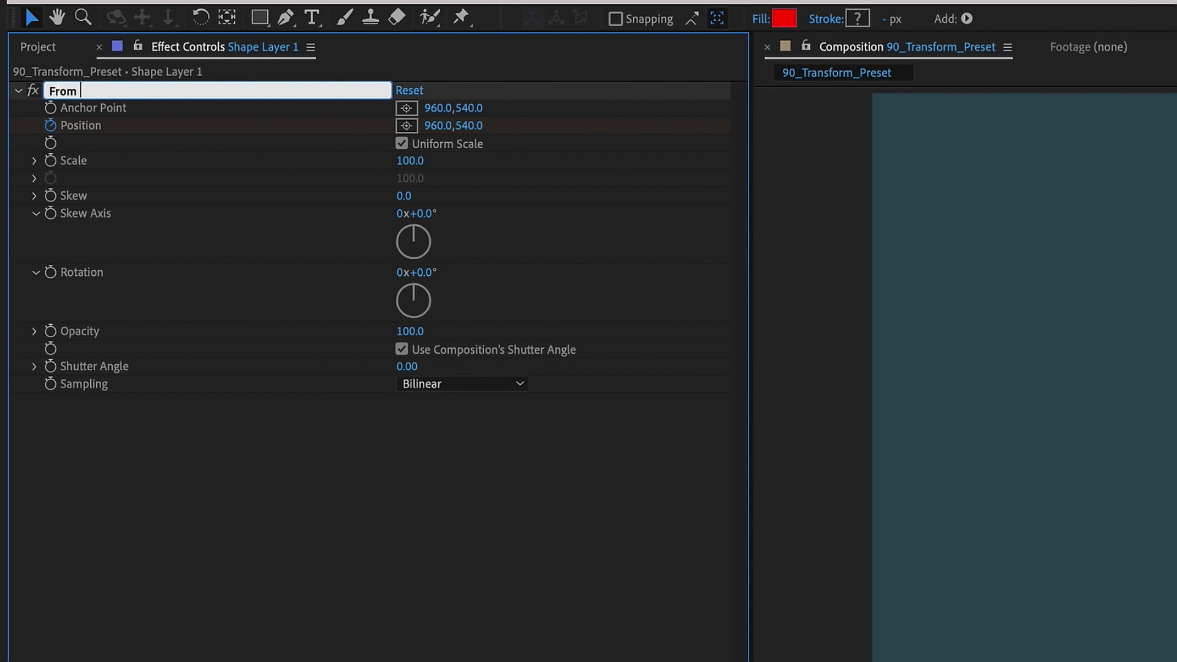
text(Bottom)
key(Return)
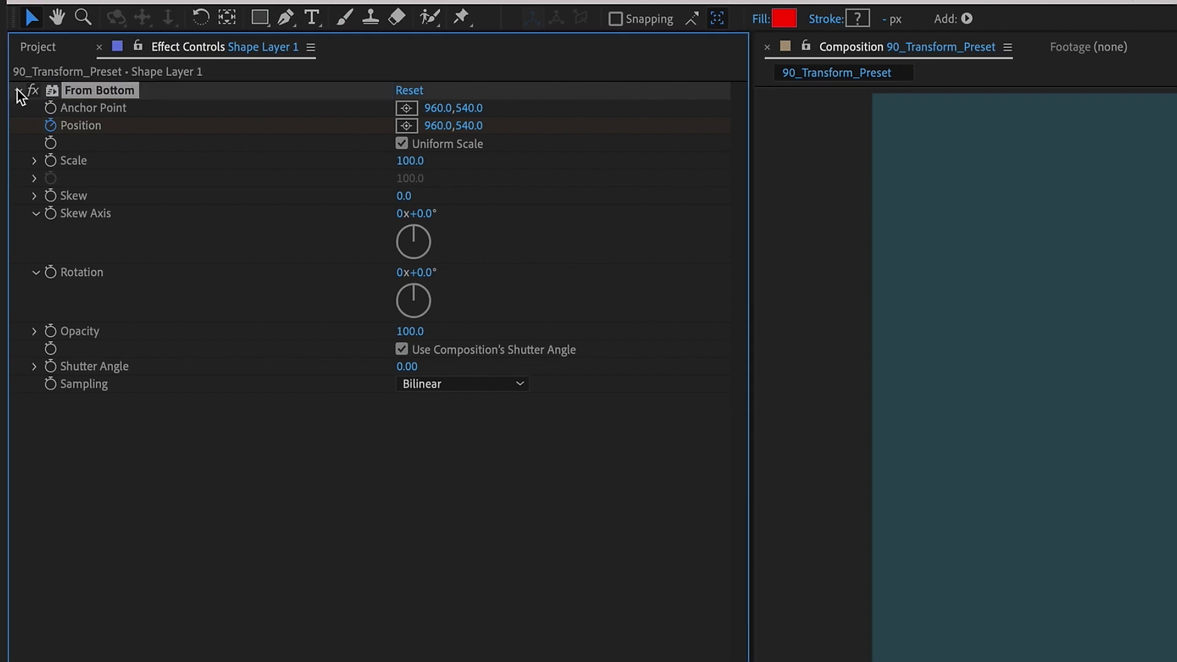
click(17, 90)
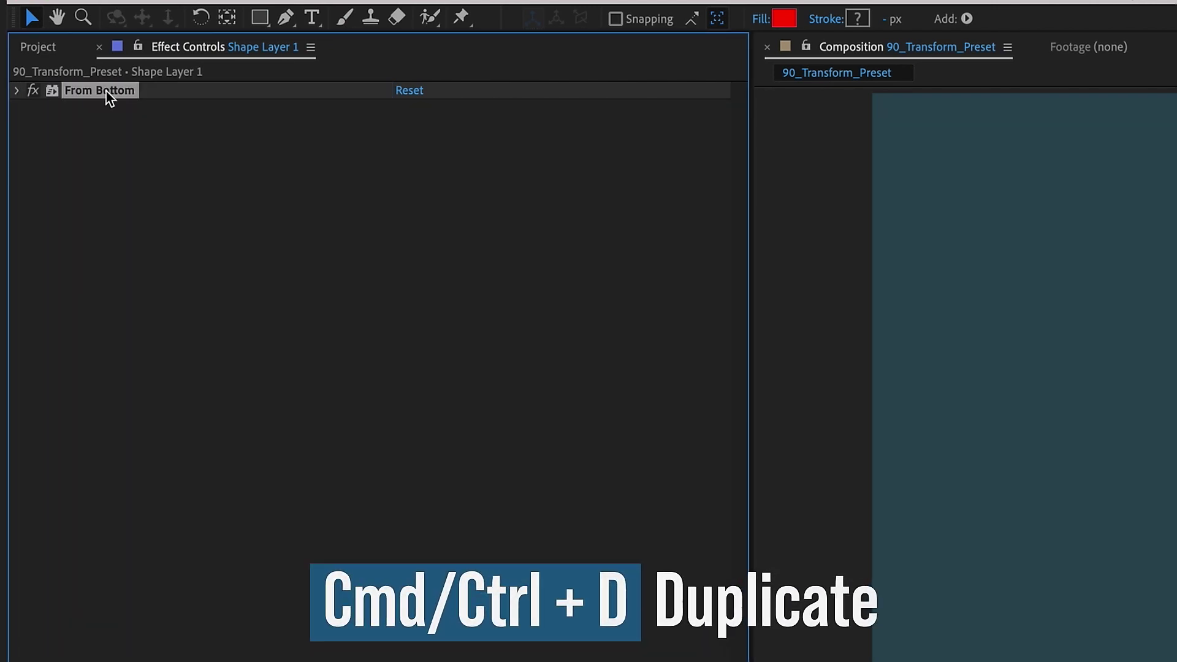
Step: Duplicate the From Bottom effect and name the copy 'From Top'
key(ctrl+d)
key(Return)
text(From Top)
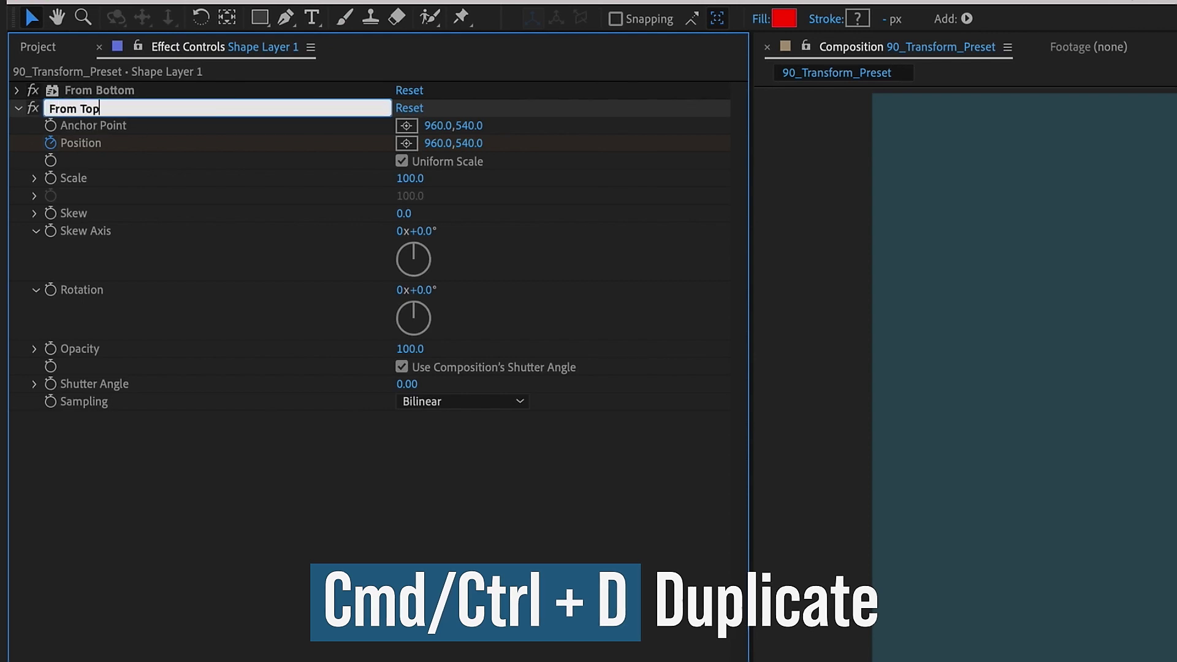
key(Return)
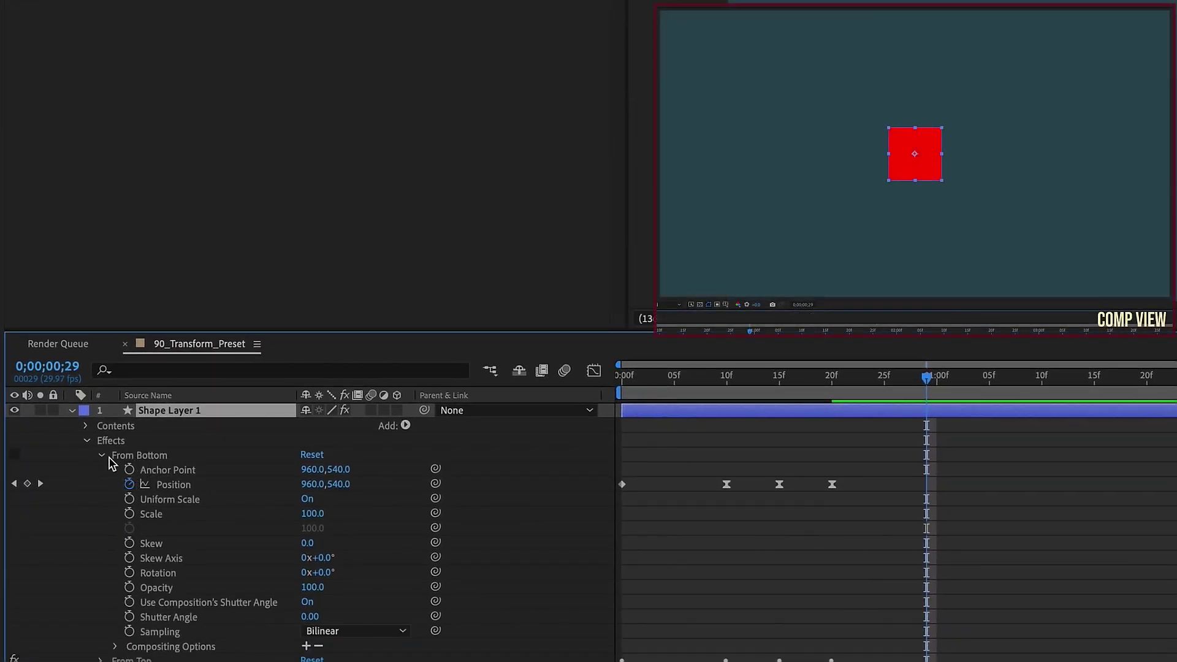
Step: Set From Top's frame-0 Position to 960,540 so the square starts centred
click(102, 455)
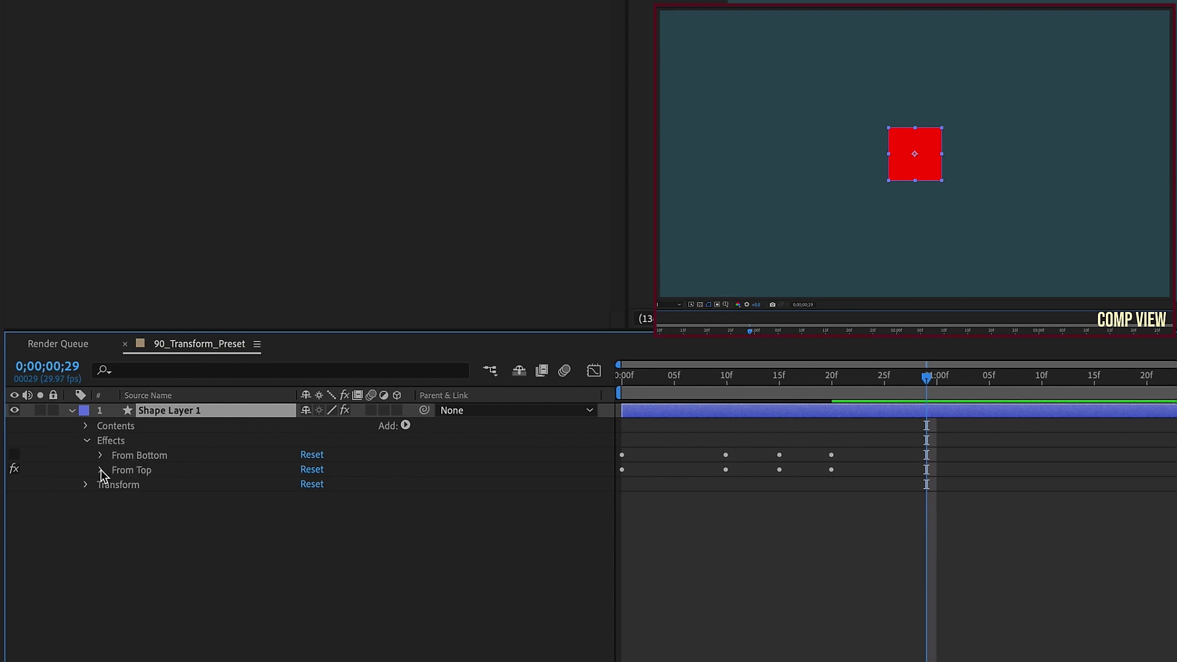
click(101, 469)
drag(926, 376, 622, 376)
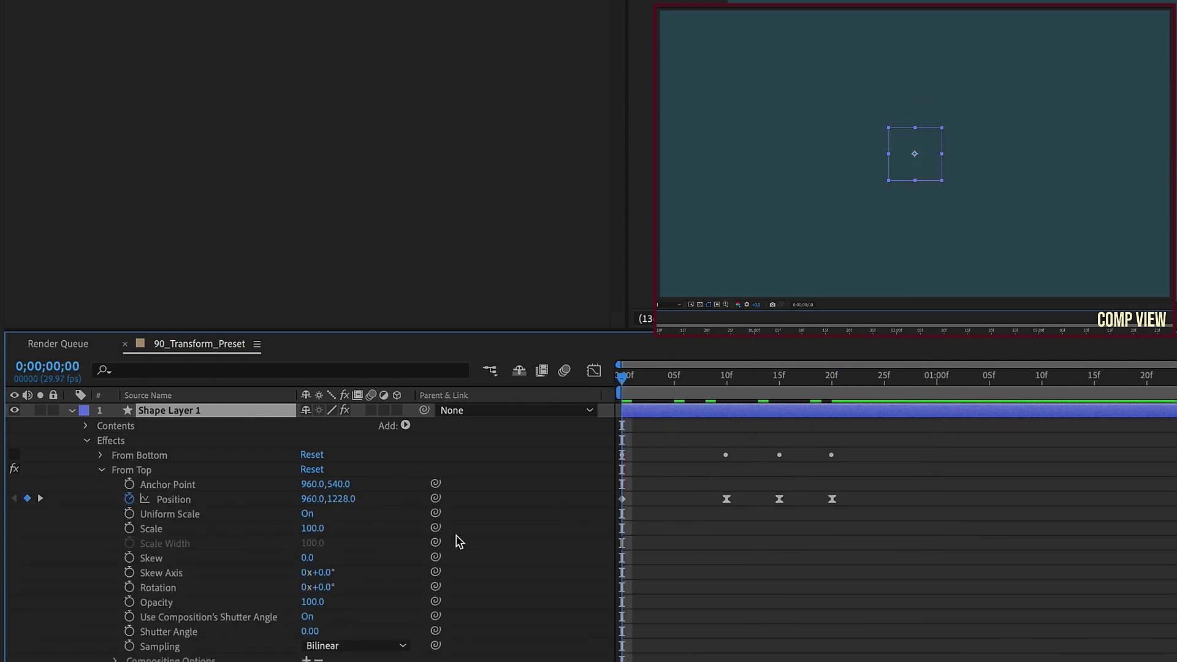
click(173, 499)
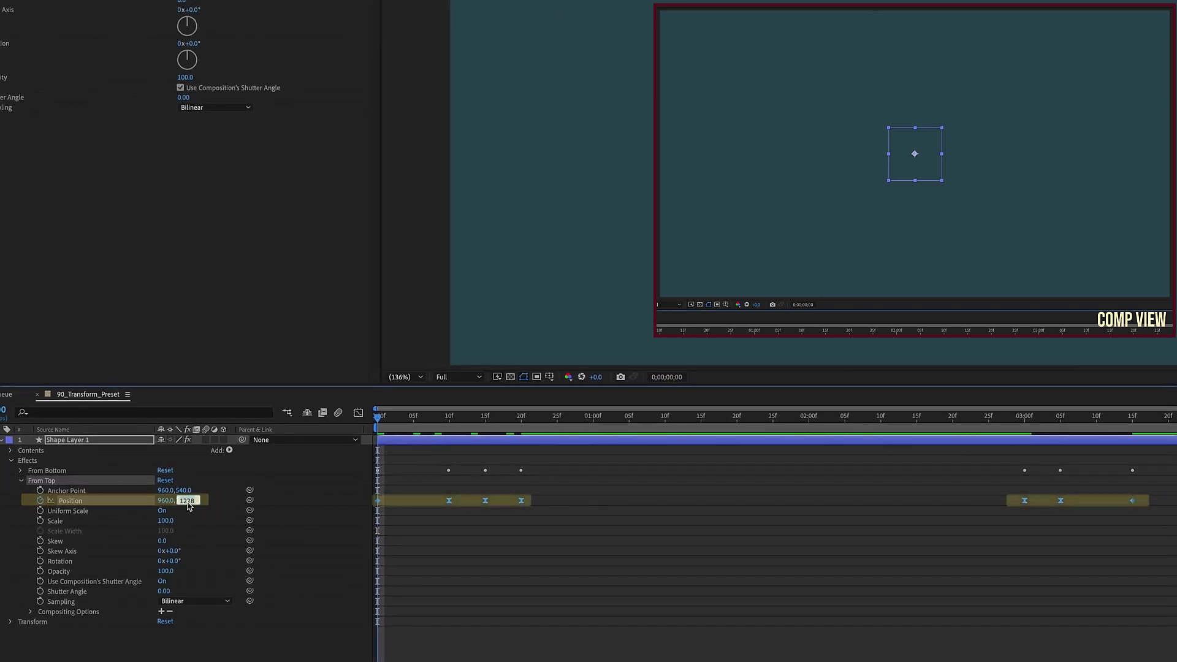
key(Return)
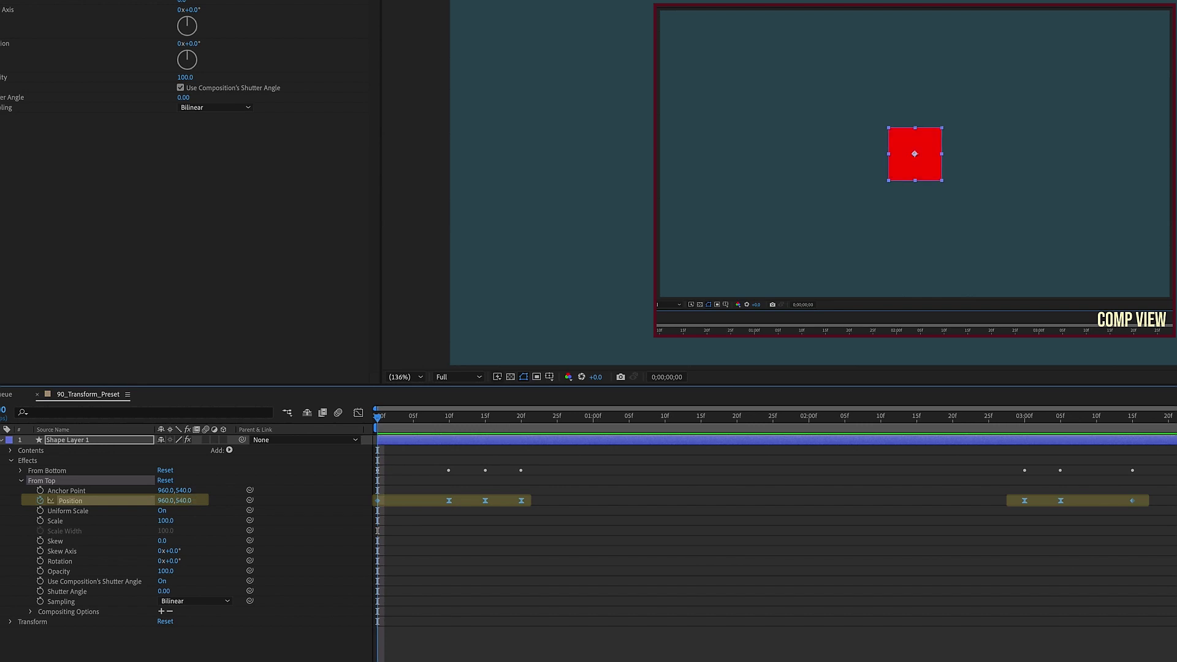
mouse_move(384, 416)
mouse_down()
mouse_move(514, 417)
mouse_move(392, 430)
mouse_move(1103, 441)
mouse_move(792, 441)
mouse_move(572, 416)
mouse_move(376, 417)
mouse_up()
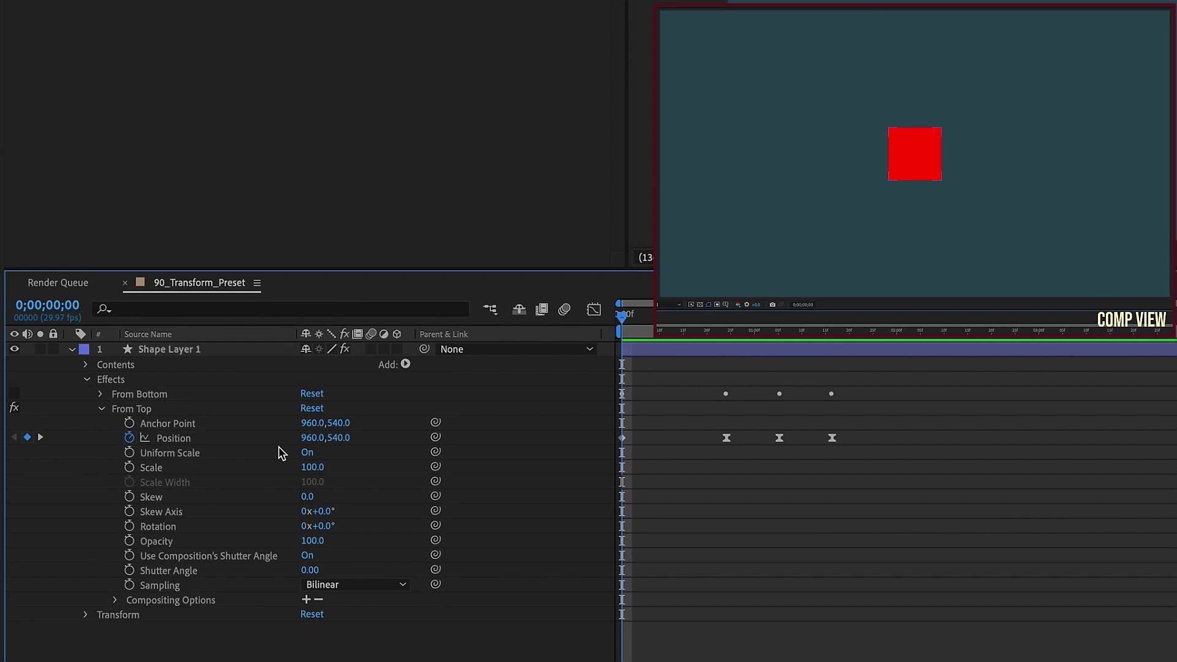
Step: Move From Top's starting position above the comp and set the frame-10 keyframe's Y to 640
click(275, 437)
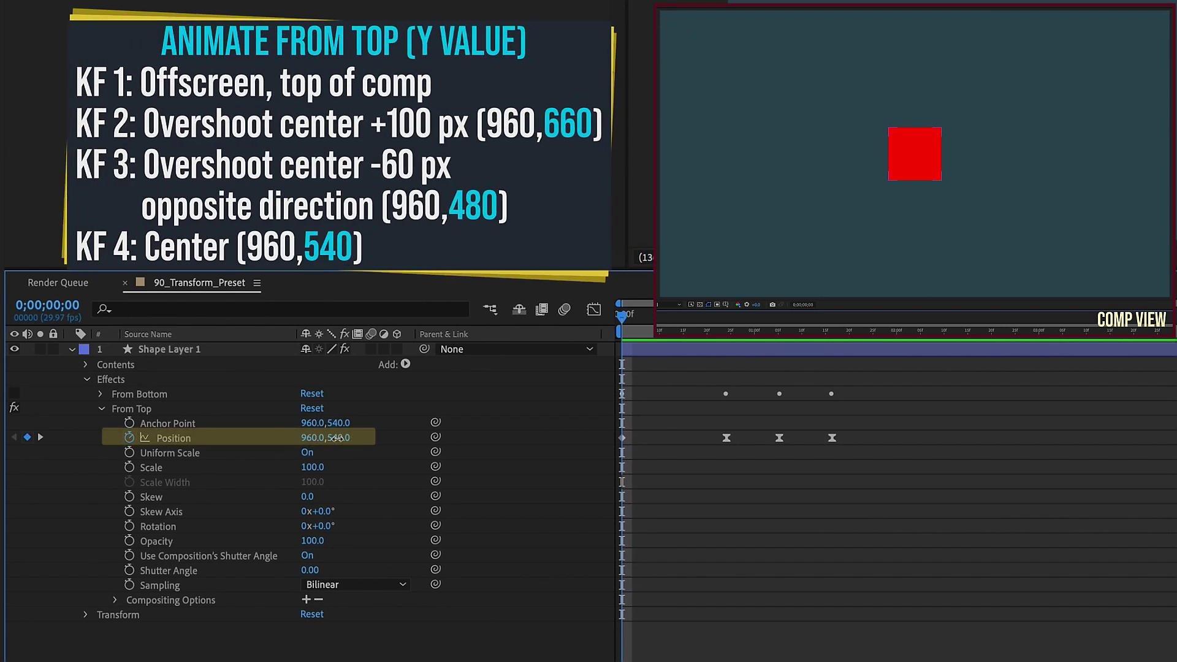
drag(340, 437, 158, 409)
drag(341, 437, 97, 409)
key(k)
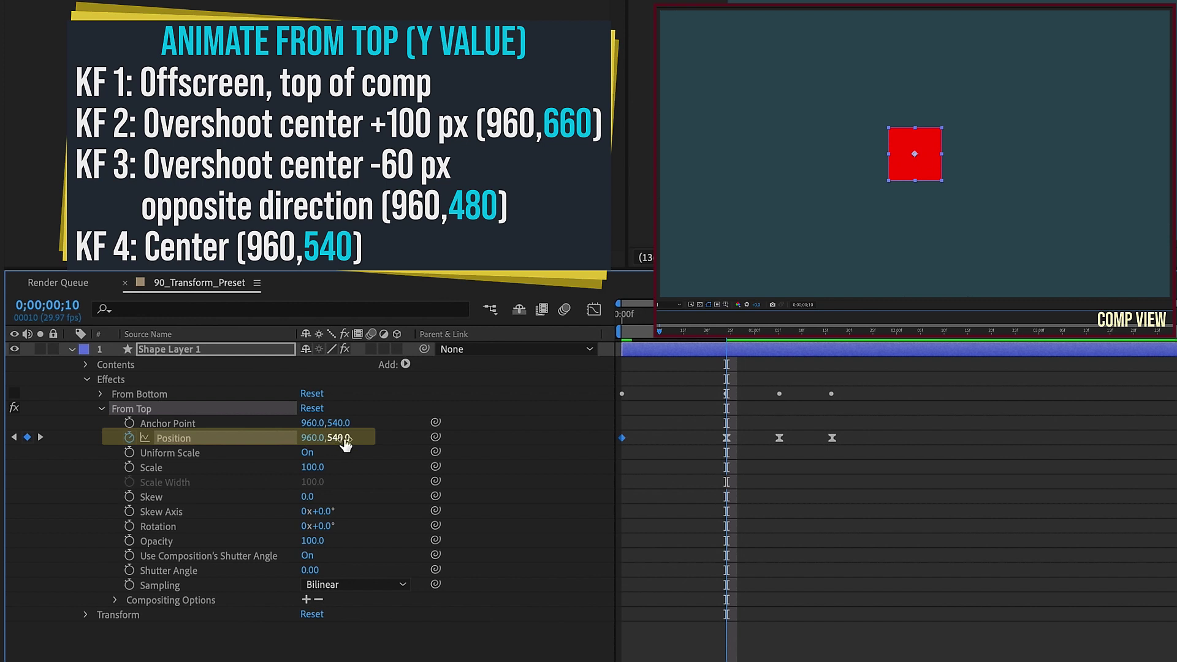
click(103, 396)
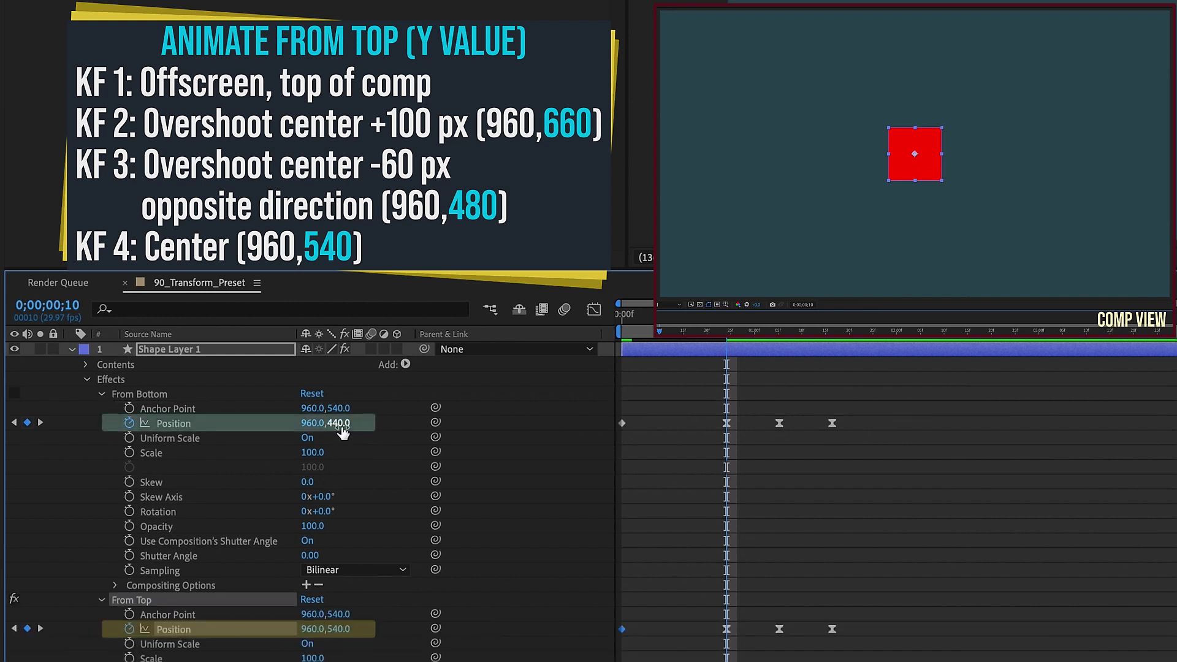
text(640)
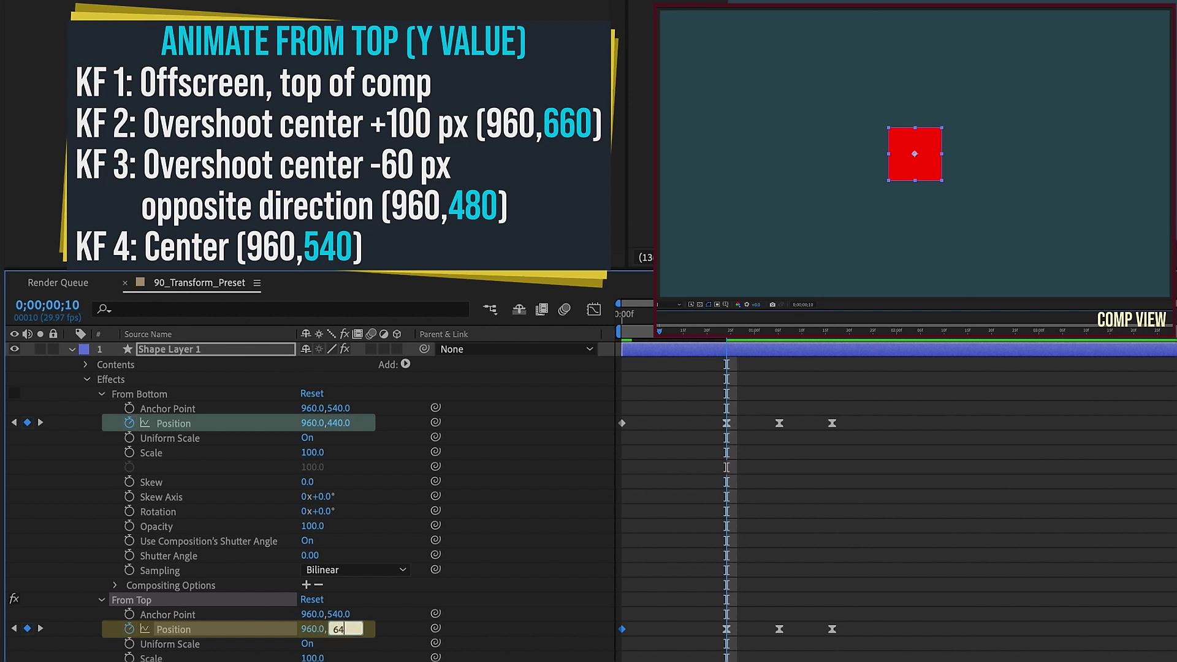
key(Return)
Step: Set From Top's frame-15 Position Y to 480 and preview the drop-in
key(k)
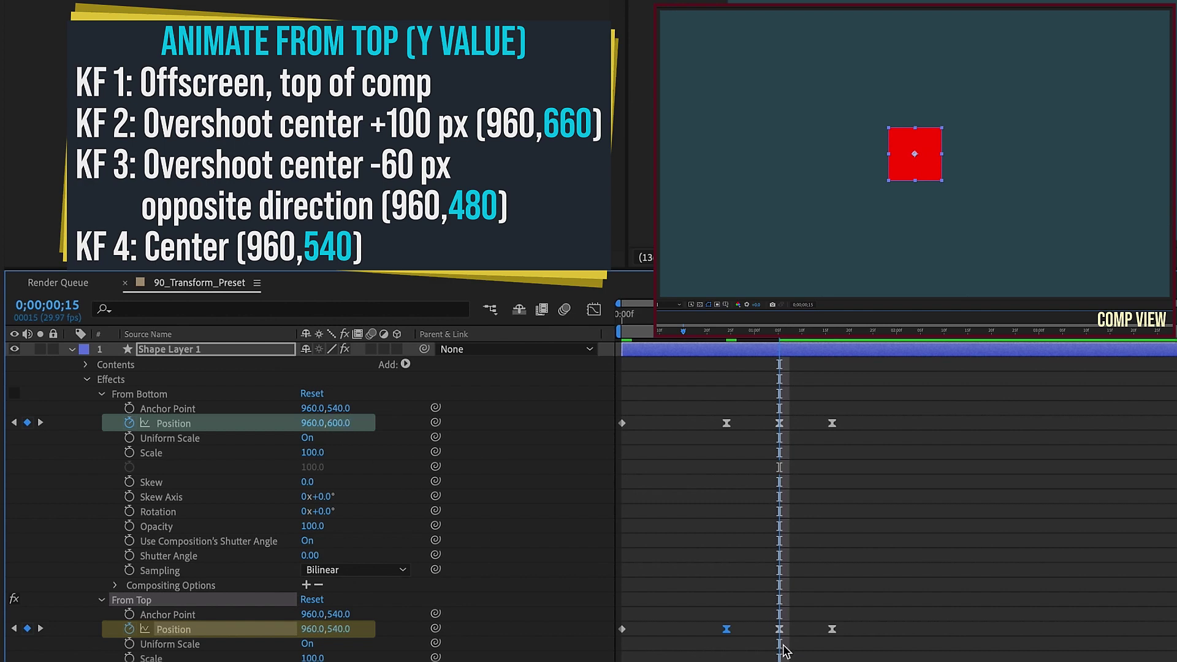
click(339, 629)
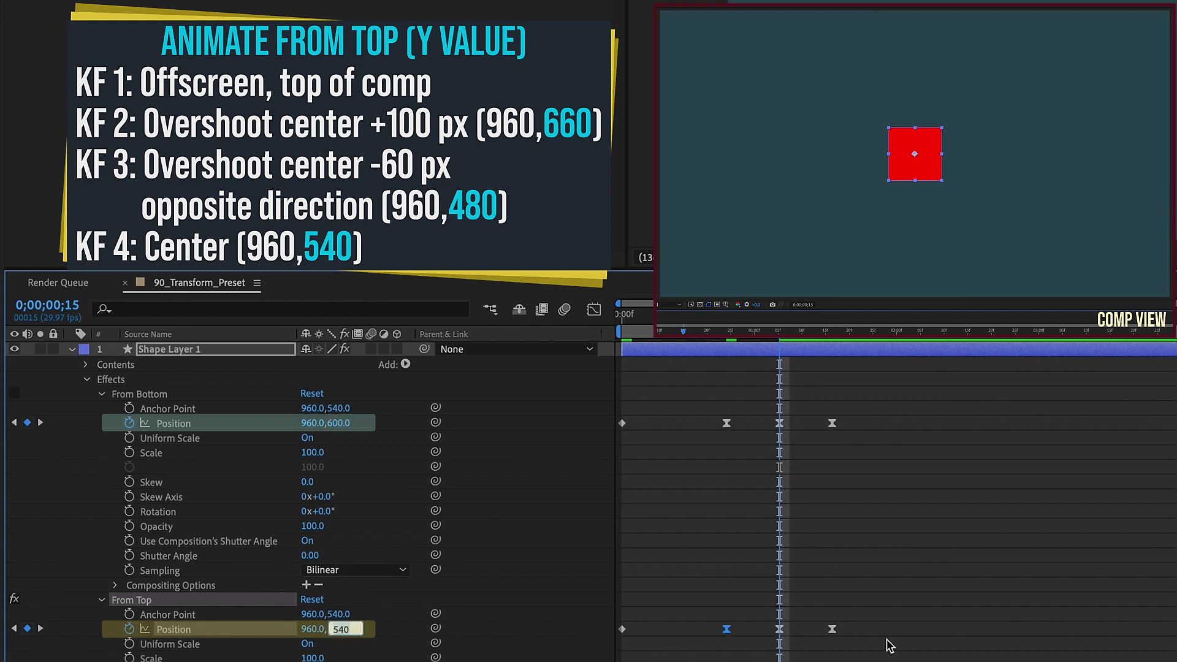
text(480)
key(Return)
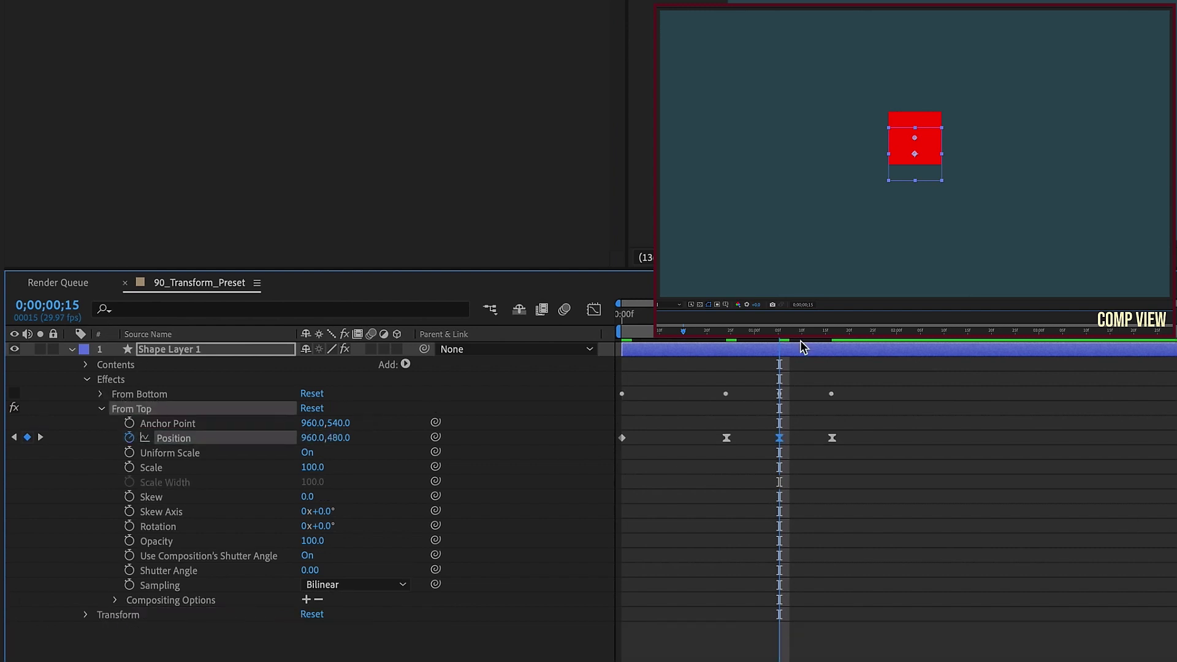
click(863, 335)
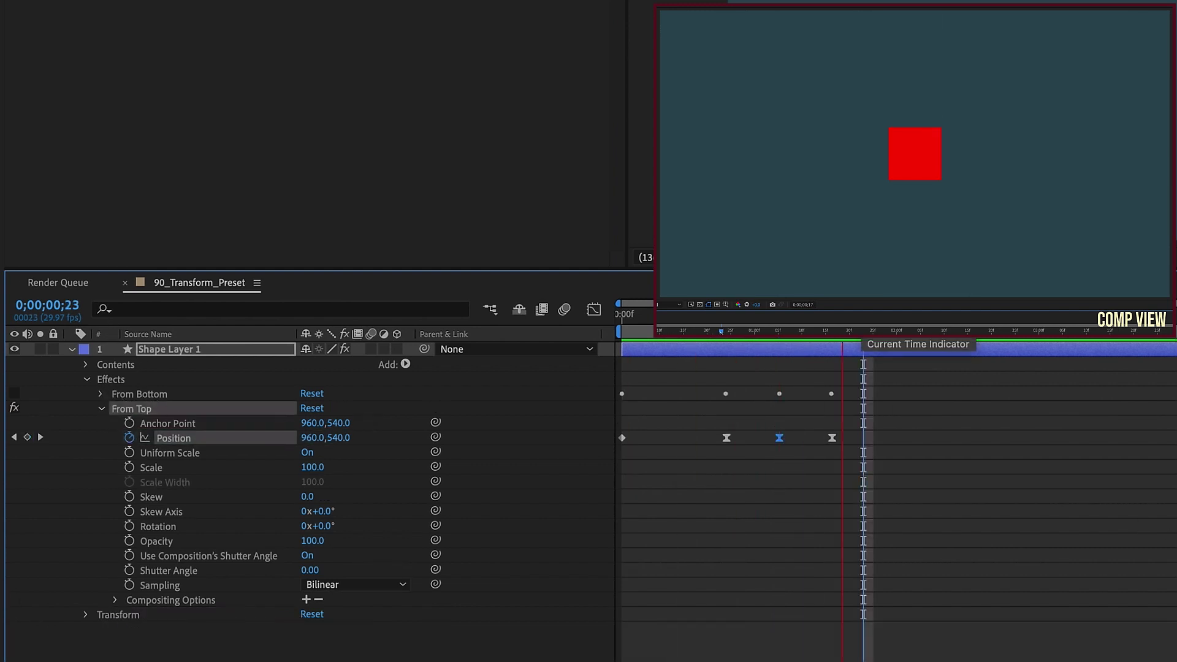
click(1000, 336)
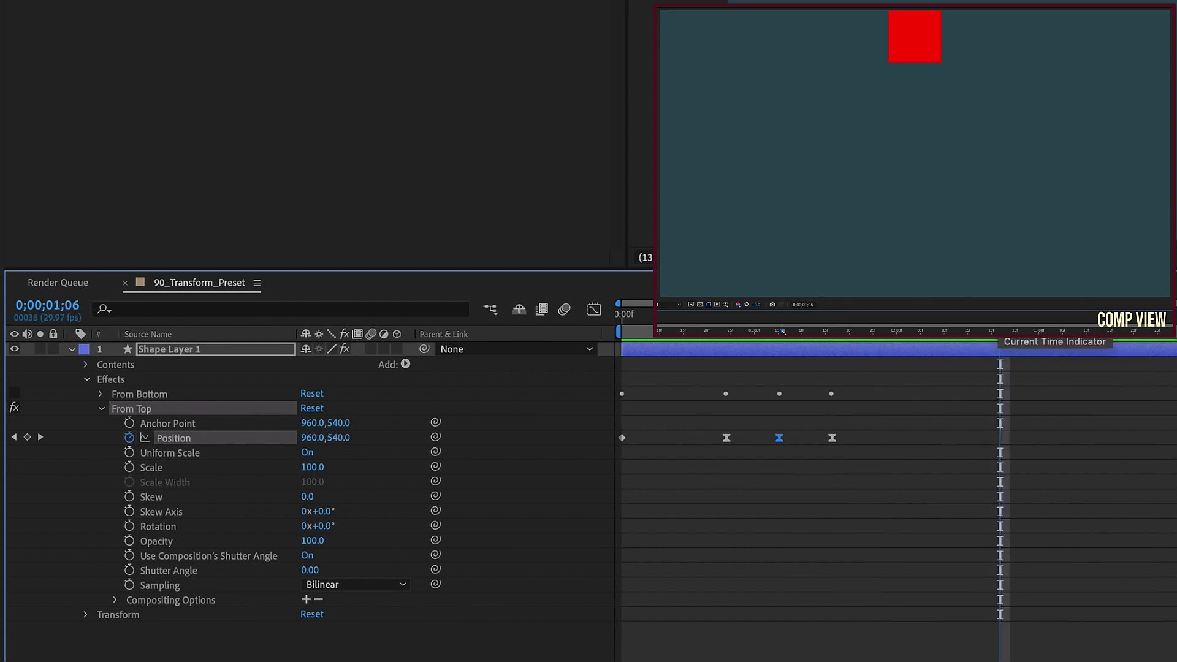
key(space)
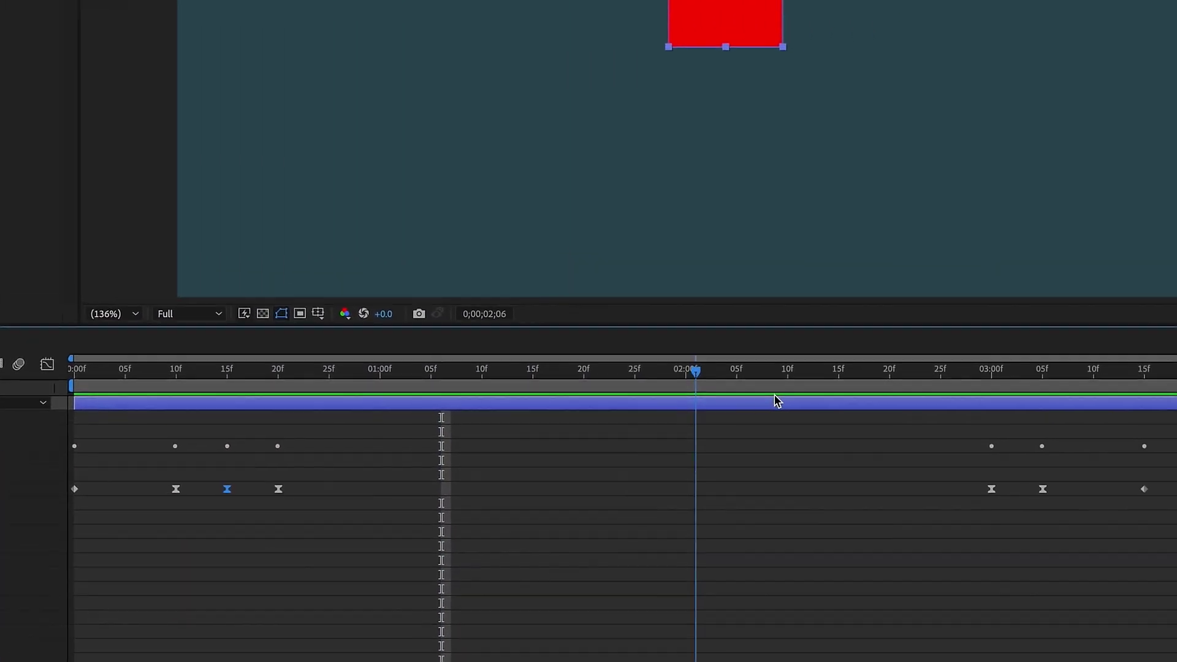
Step: Paste the four From Top entry keyframes at 3;00 and time-reverse them
drag(1118, 486, 828, 506)
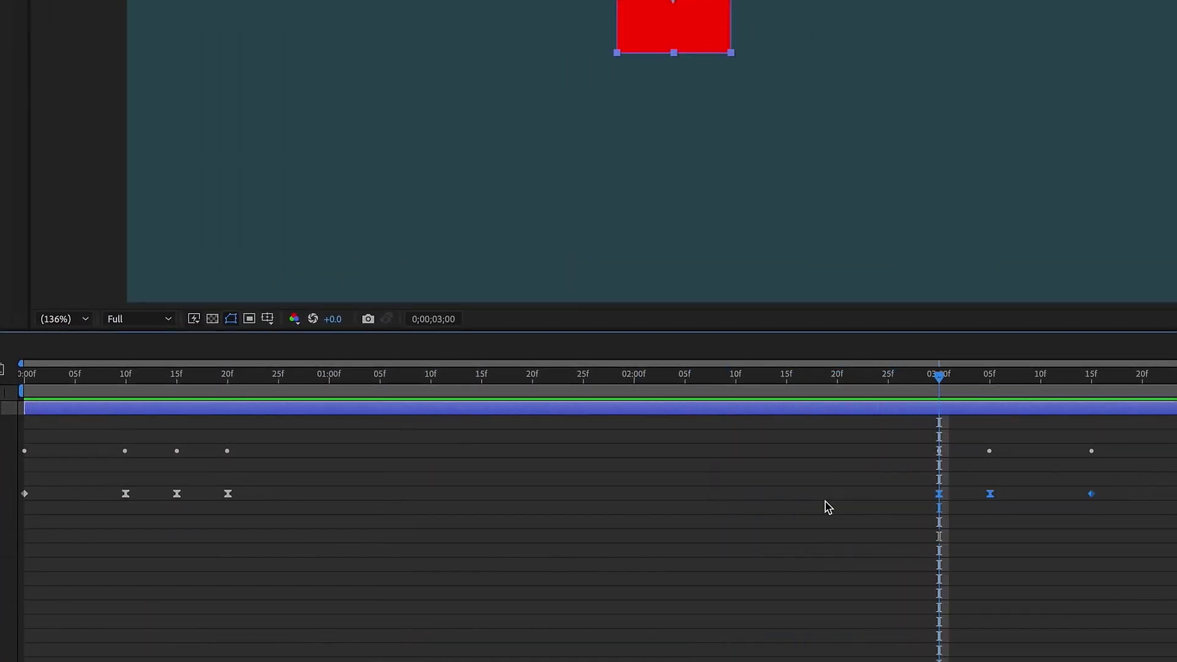
drag(246, 485, 11, 508)
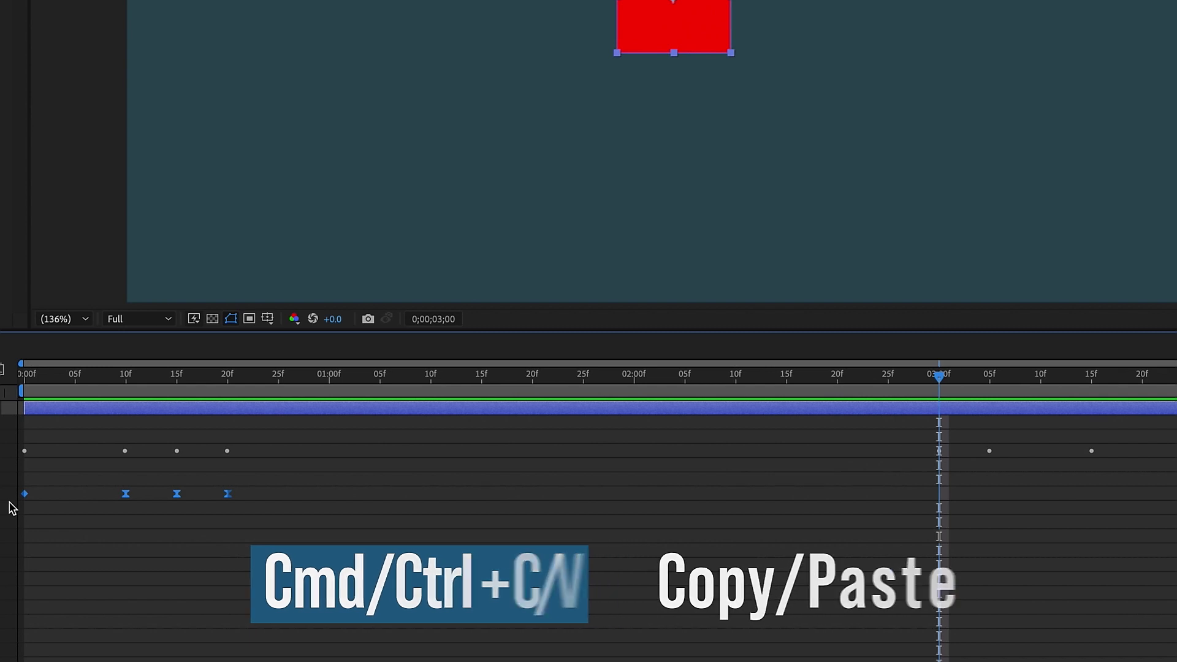
key(super+v)
right_click(940, 493)
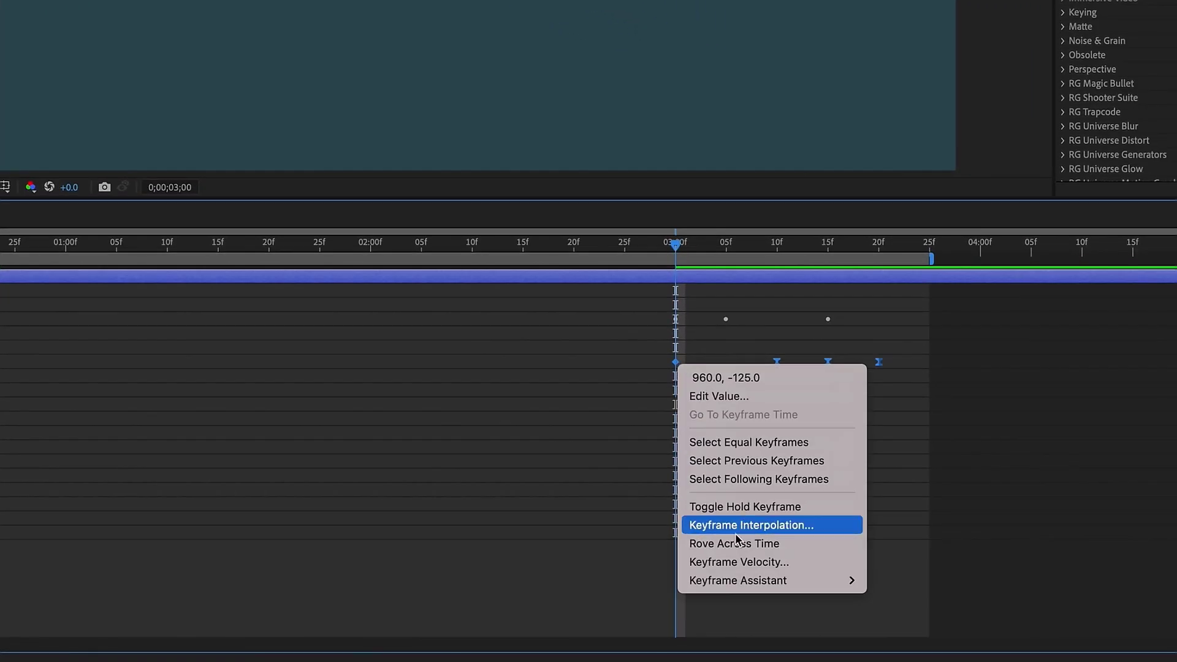
mouse_move(754, 587)
click(913, 635)
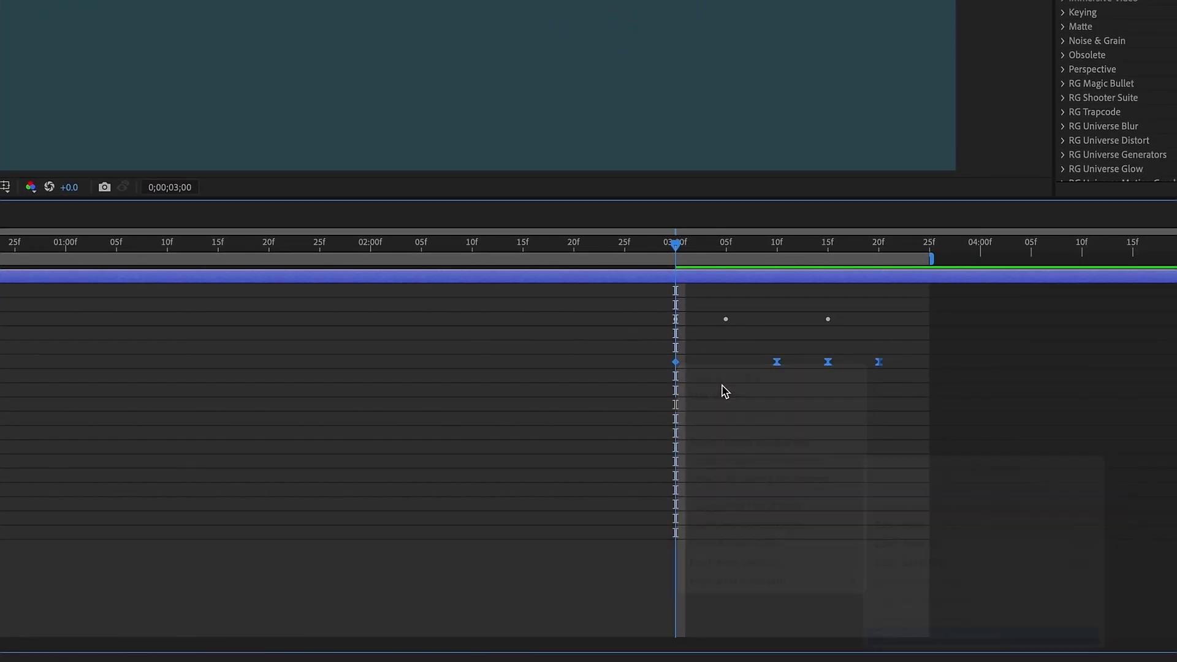
Step: Nudge two of the reversed From Top keyframes earlier so one sits at 3;10
click(726, 245)
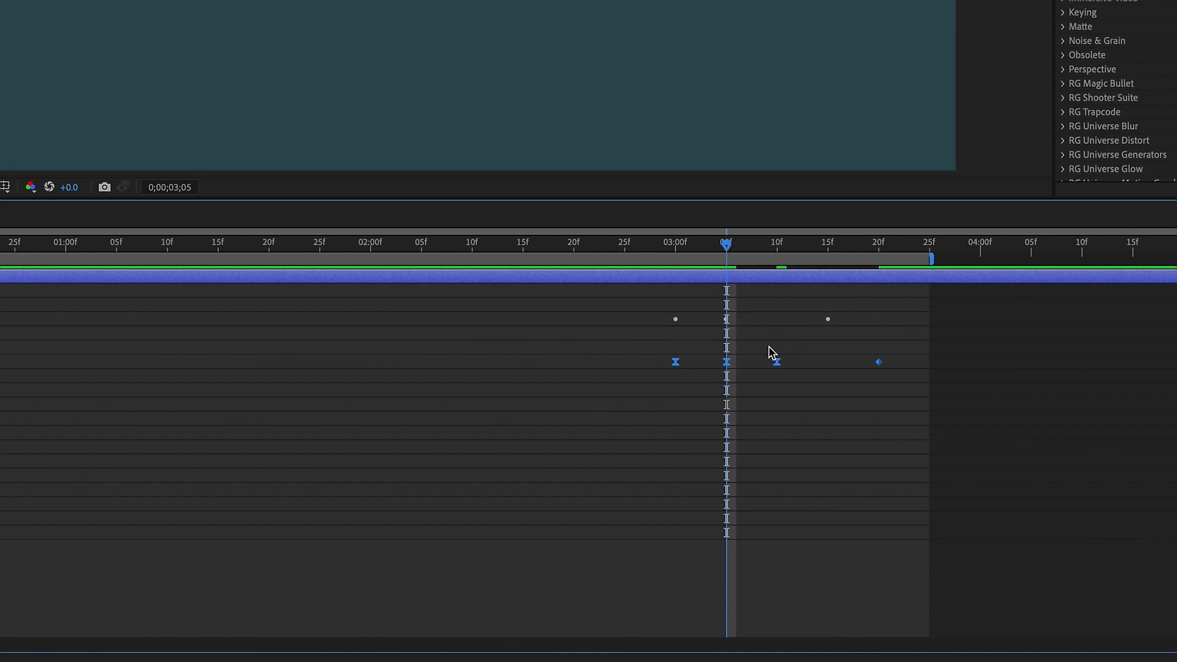
drag(768, 347, 949, 386)
drag(777, 367, 728, 371)
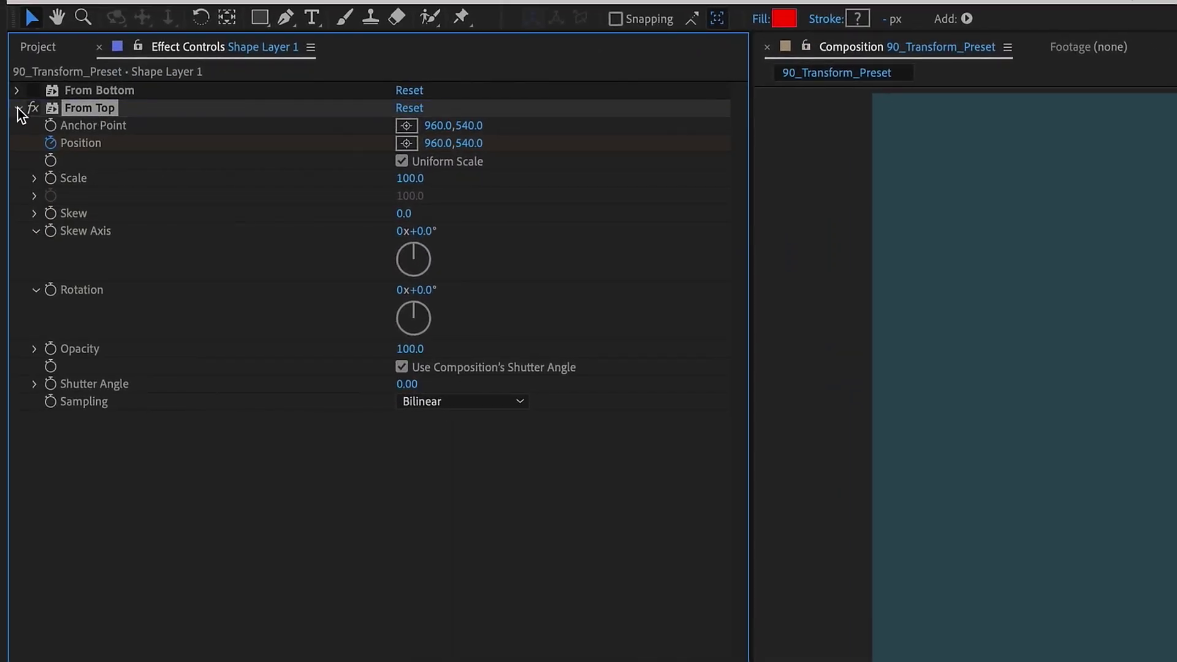
Step: Duplicate the From Top Transform effect with Ctrl+D and rename the copy 'From Left'
click(17, 108)
key(ctrl+d)
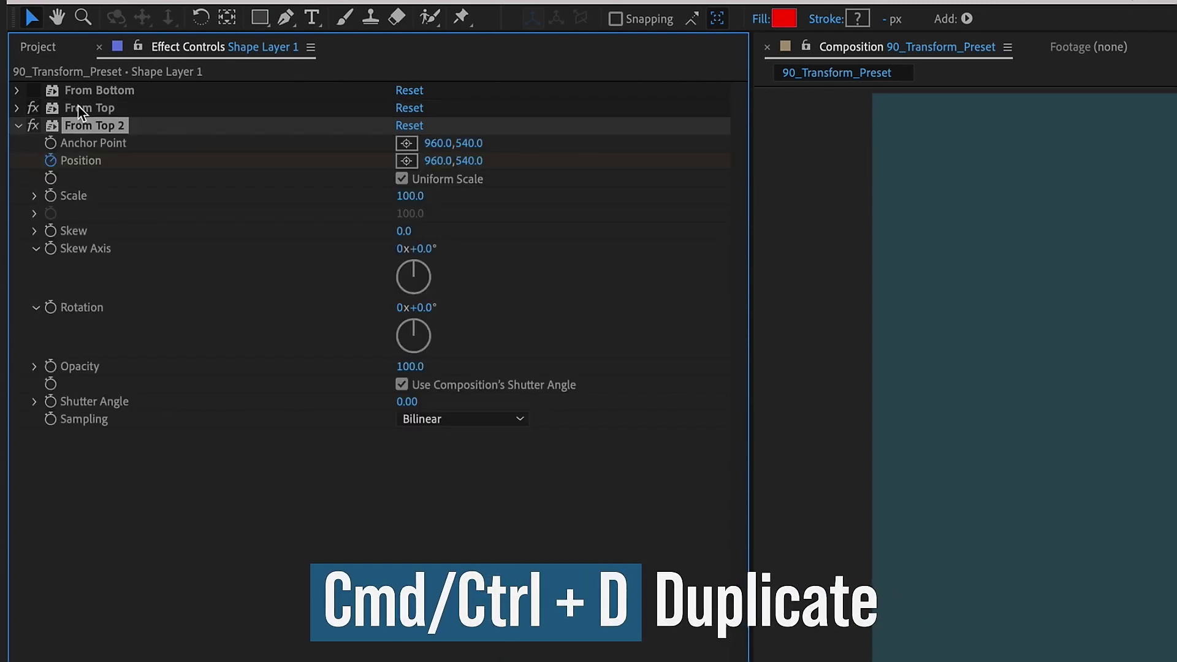
key(Return)
text(From Left)
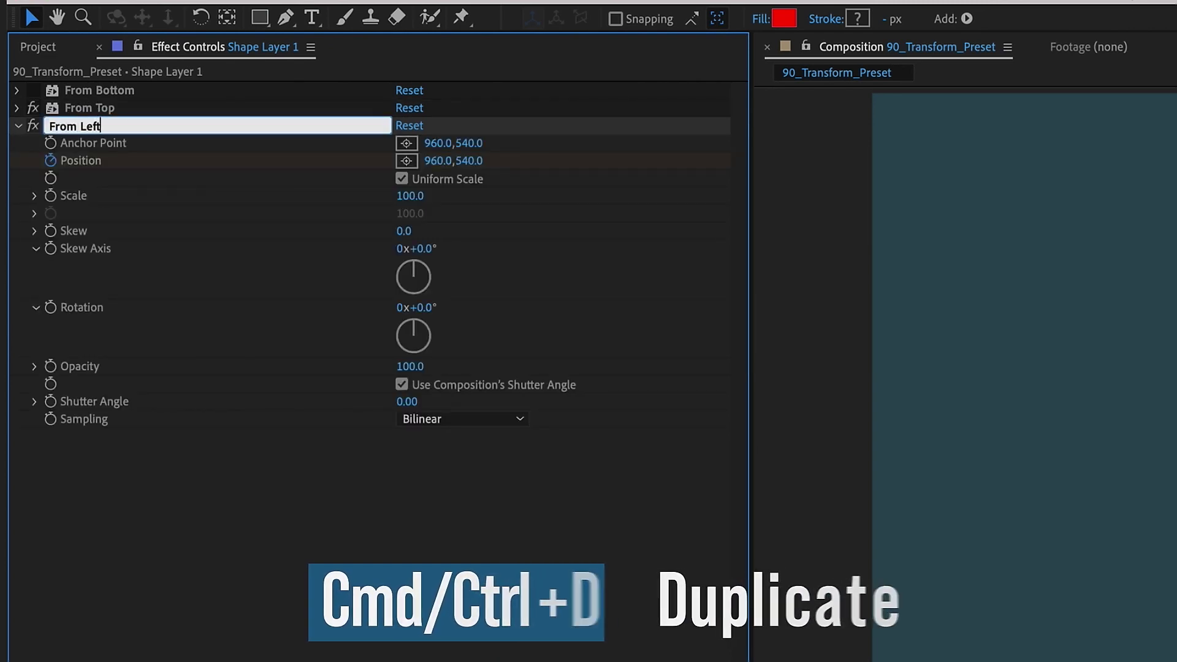
key(Return)
click(99, 408)
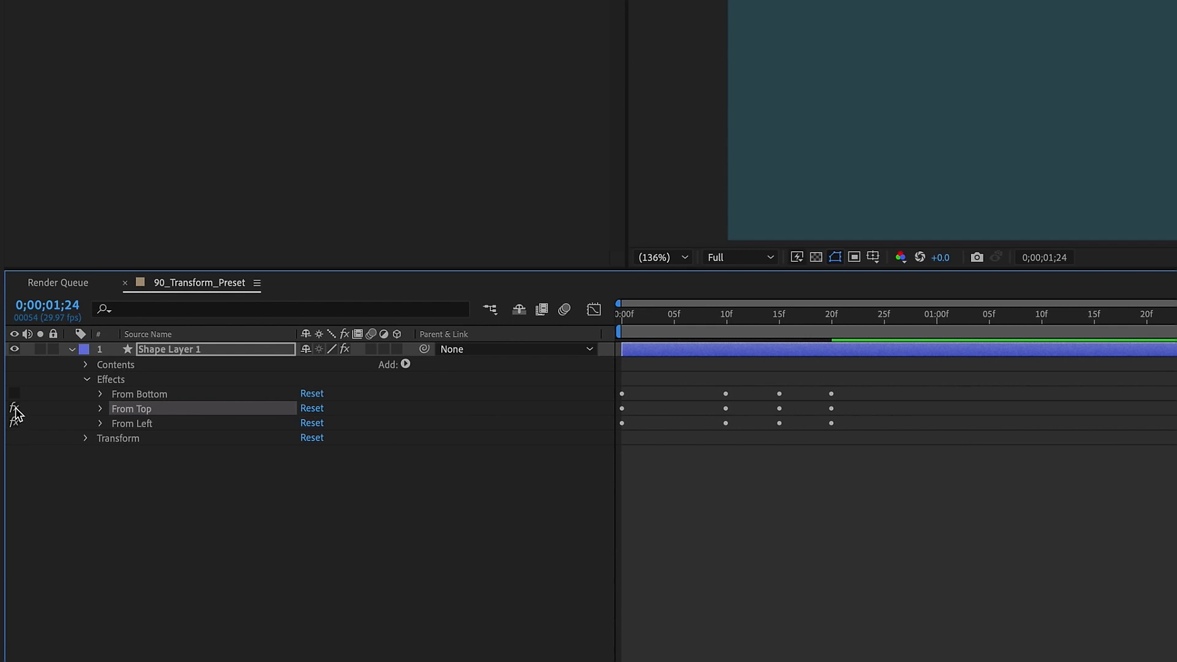
Step: Set From Left's frame-0 Position to 960, 540 and preview the animation
click(101, 424)
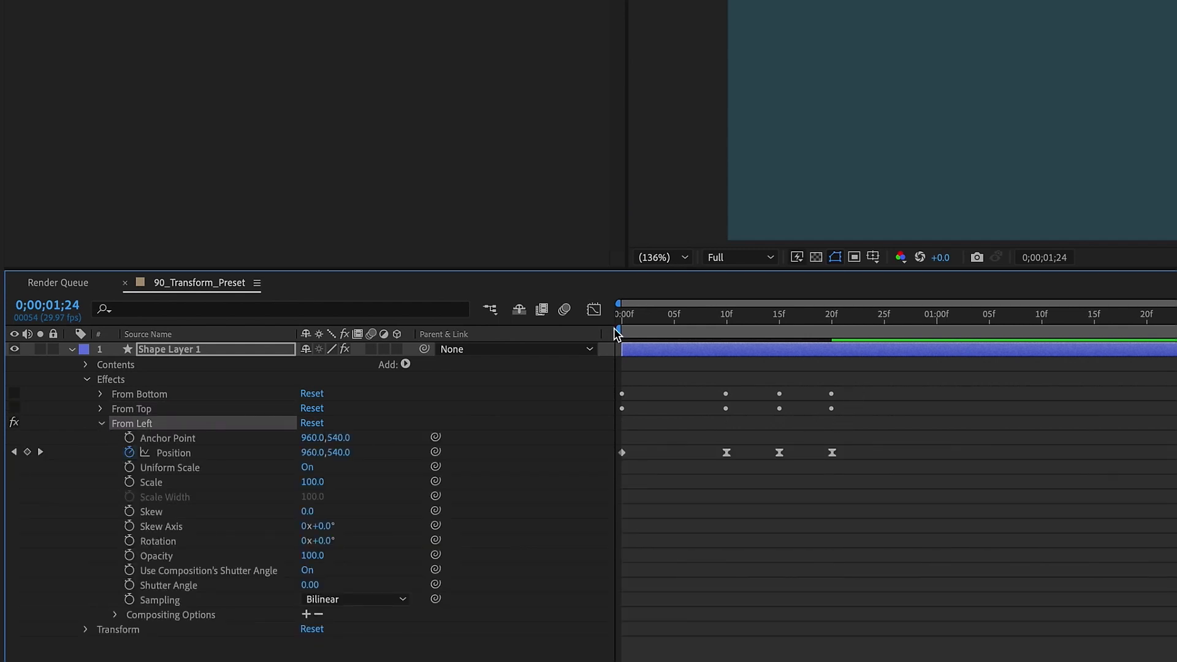
click(637, 318)
click(177, 452)
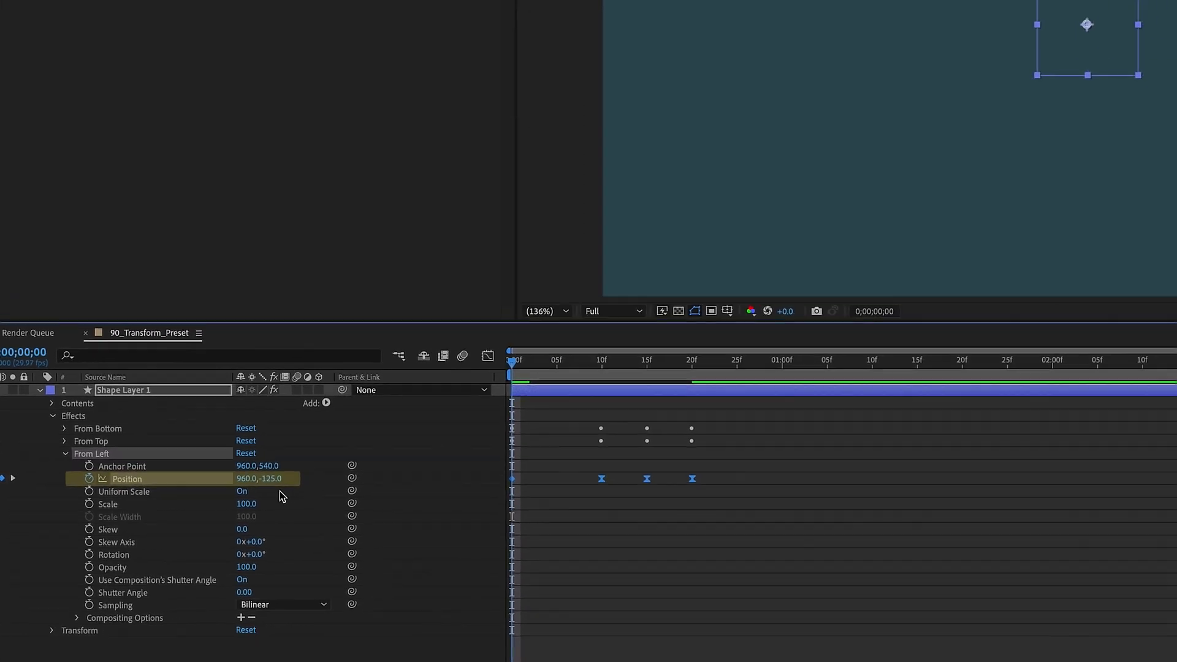
click(272, 479)
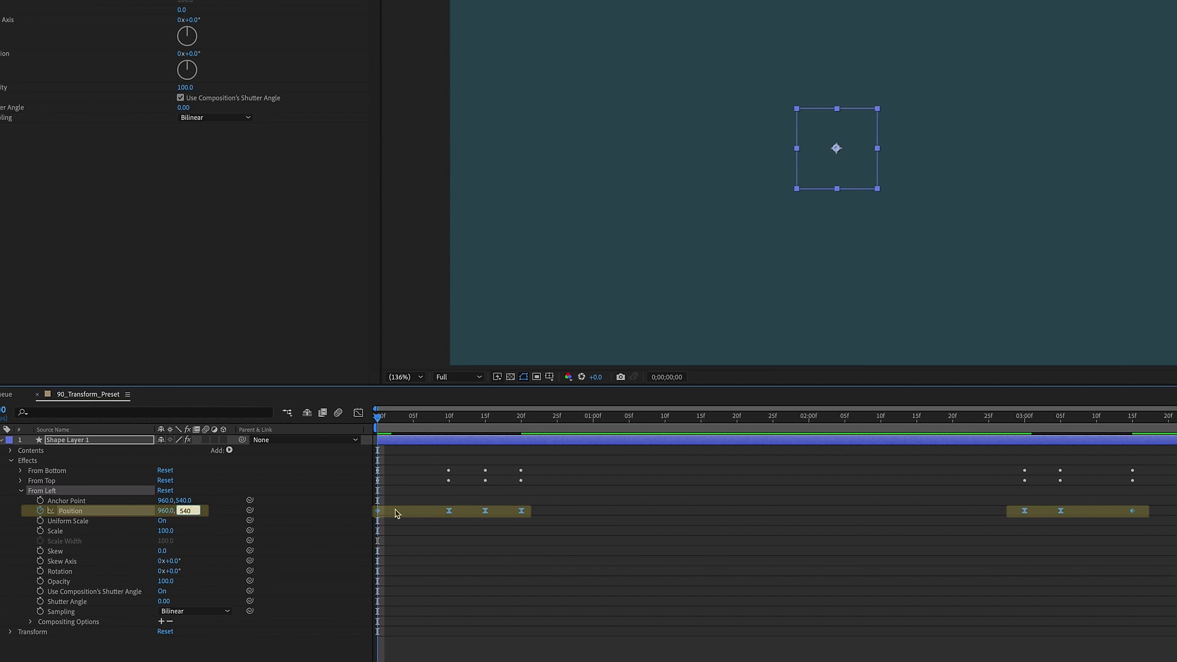
key(Return)
key(space)
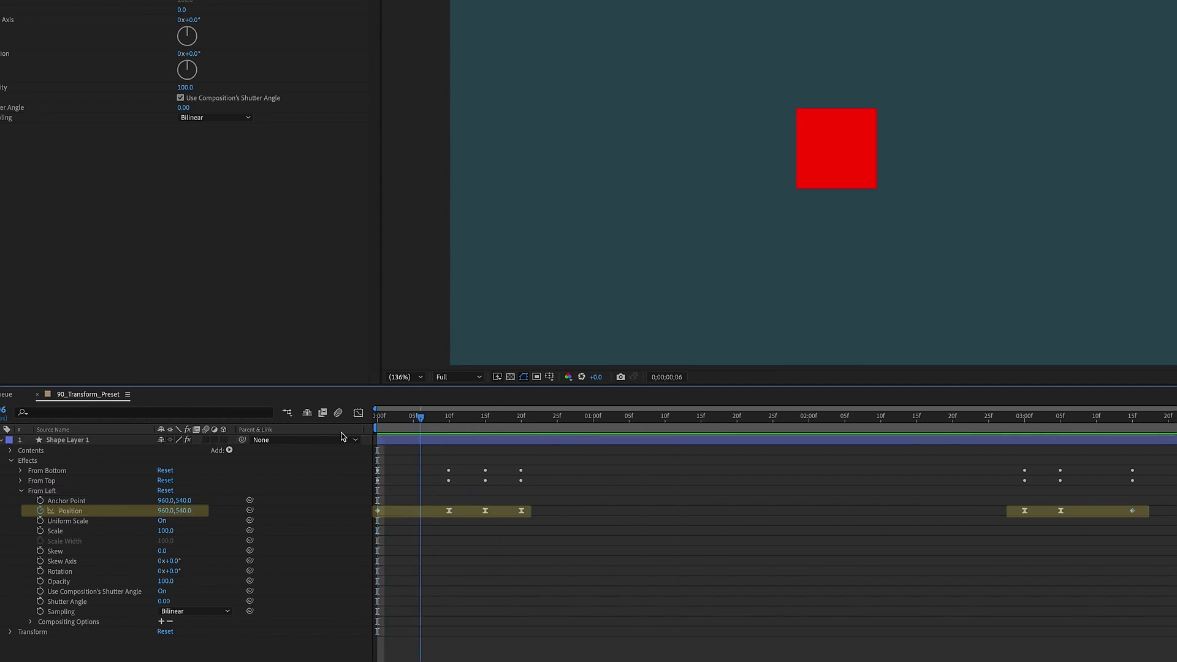
key(space)
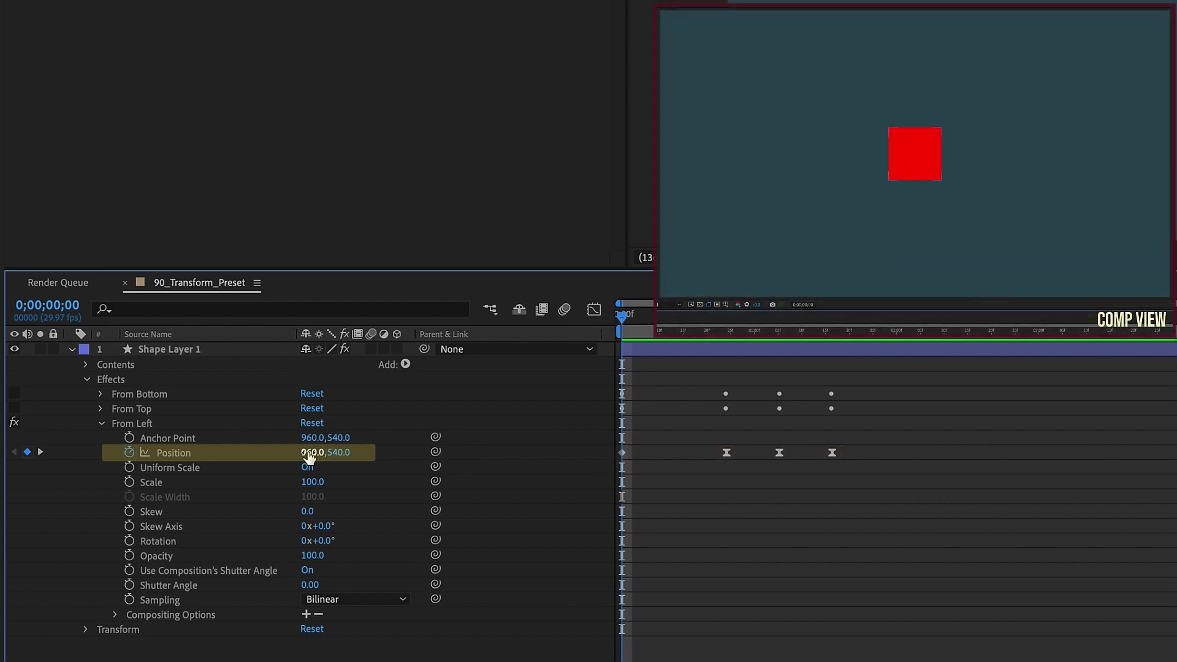
Step: Set From Left's Position X keyframes to -134 at frame 0, then 1060 and 900
drag(309, 456, 269, 453)
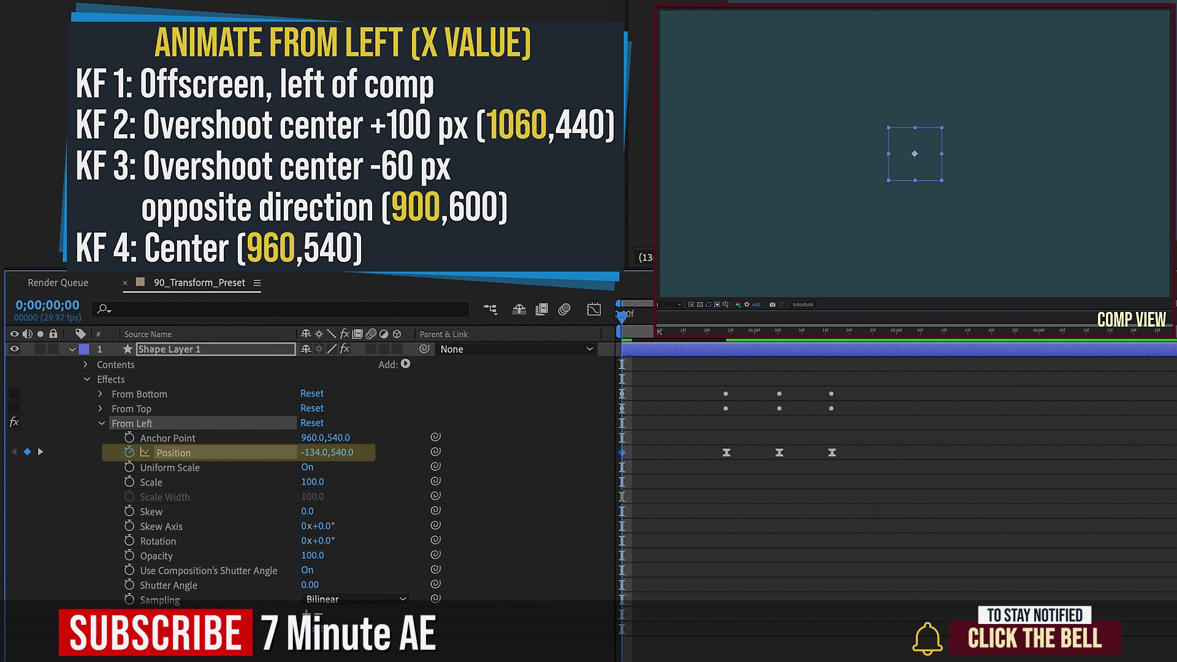
key(k)
click(310, 453)
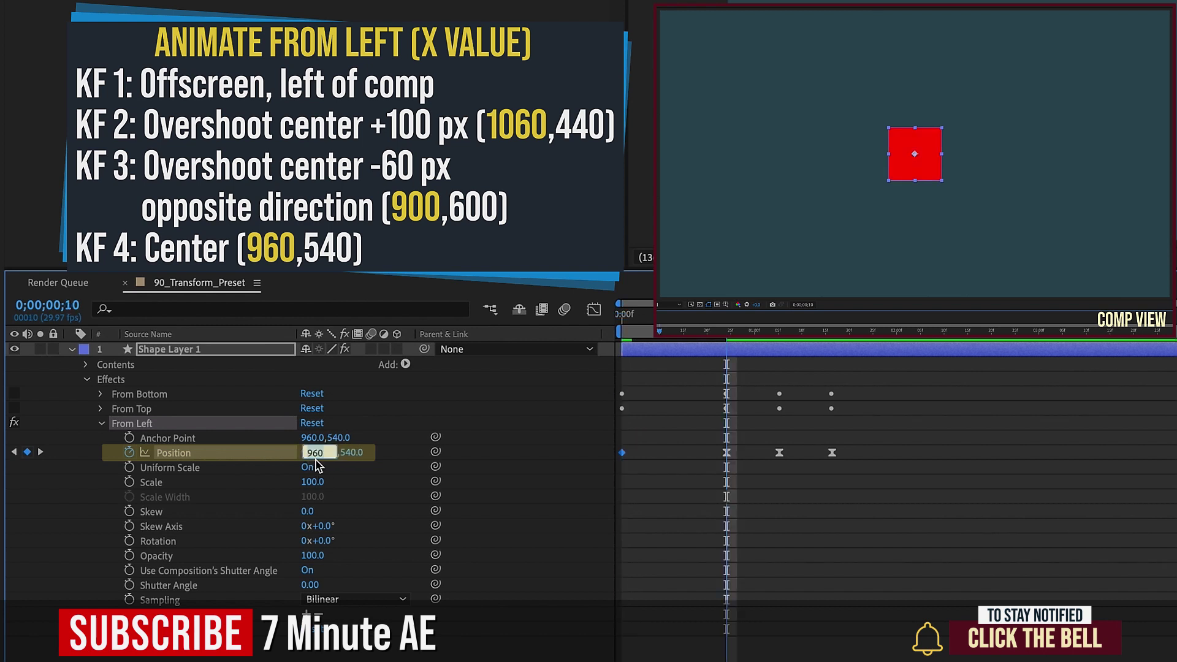
key(Return)
key(k)
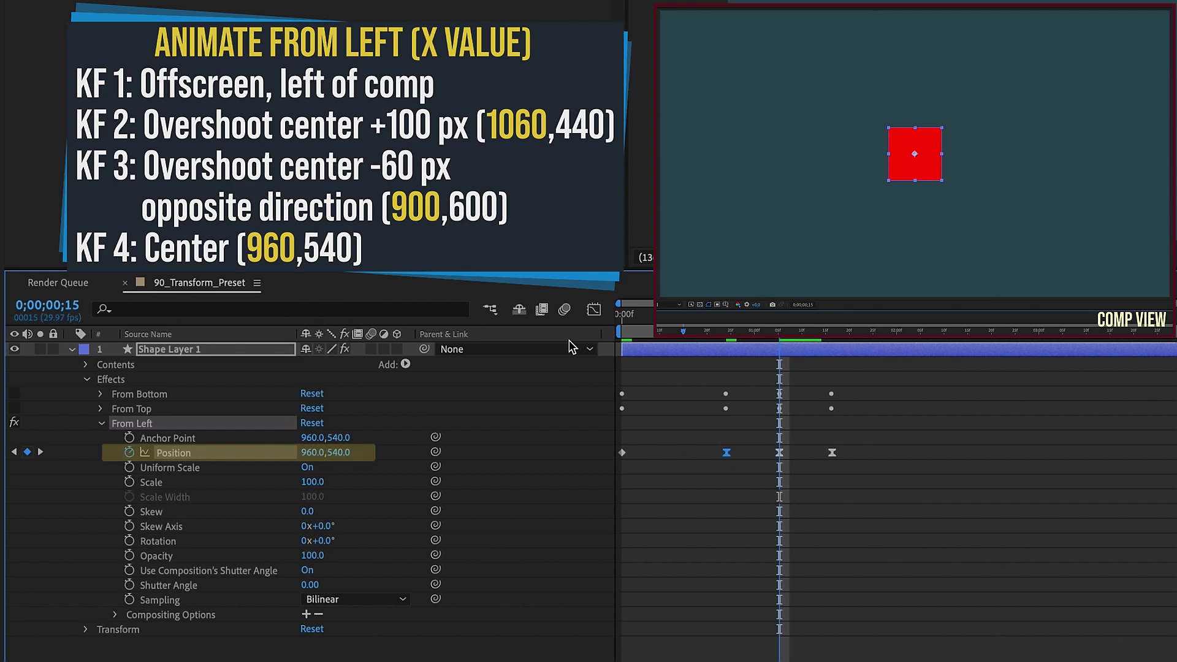
click(311, 453)
text(900)
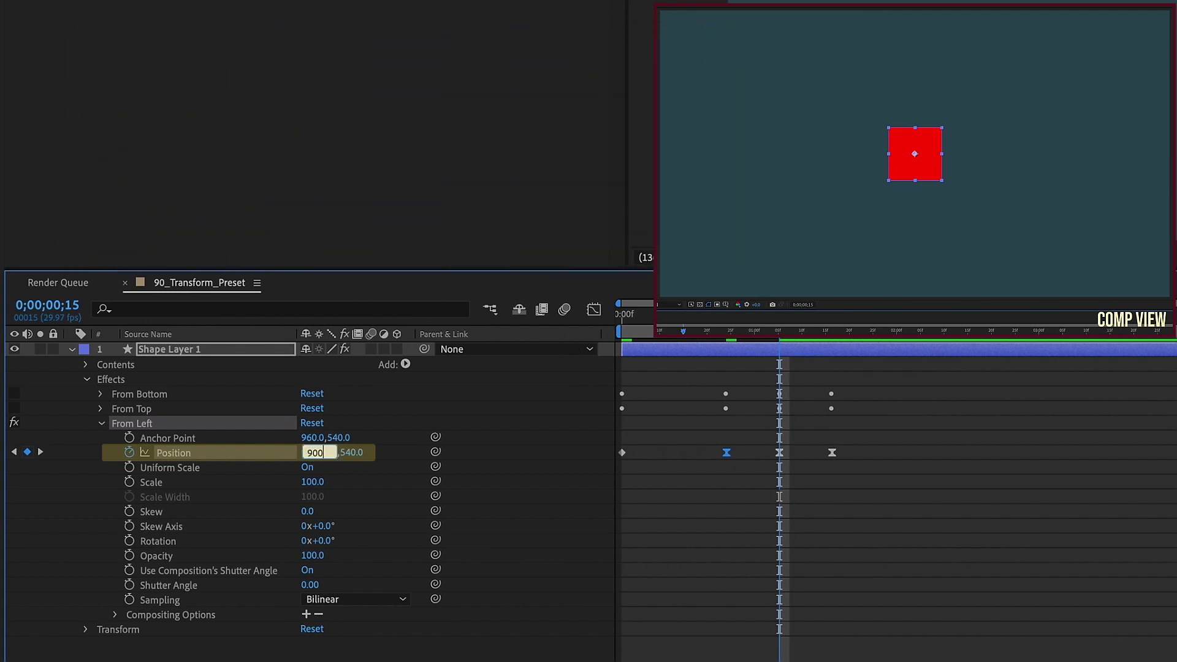
Step: Delete From Left's old ending keyframes near the 3-second mark
click(1176, 340)
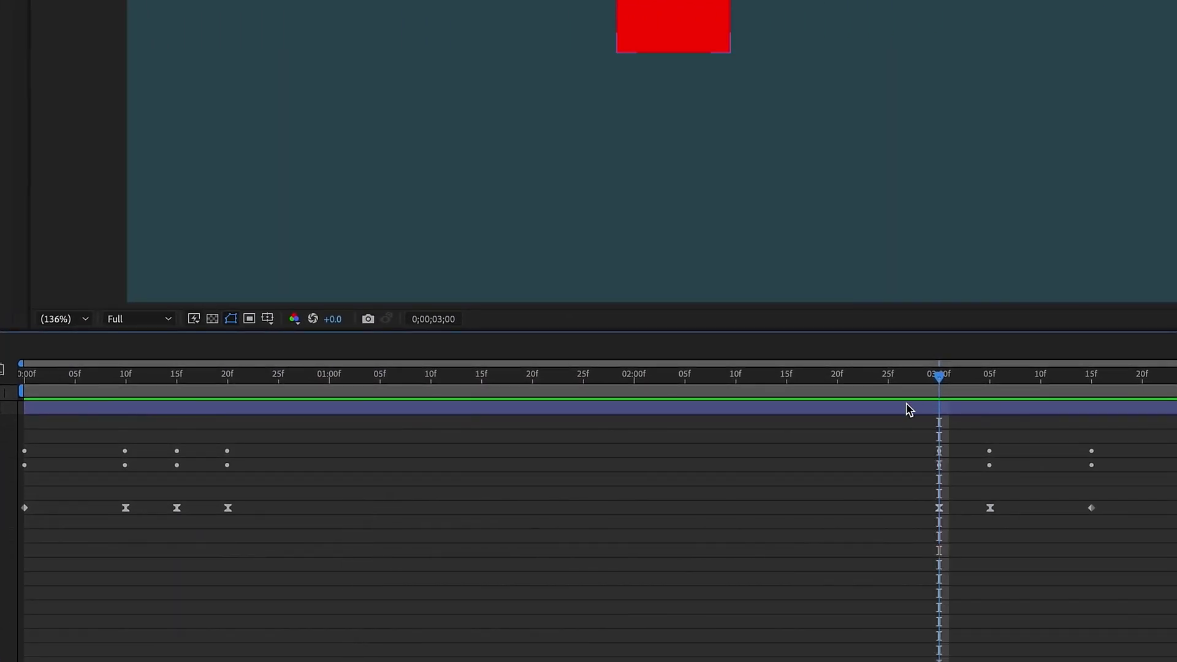
drag(1114, 500, 875, 525)
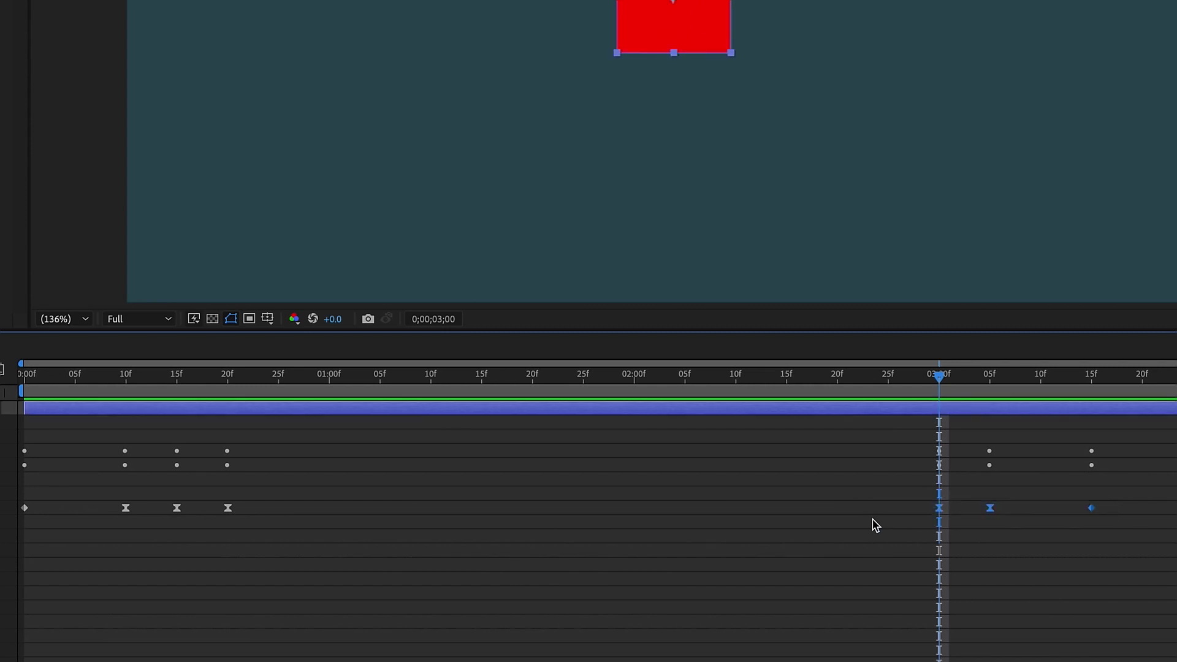
key(Delete)
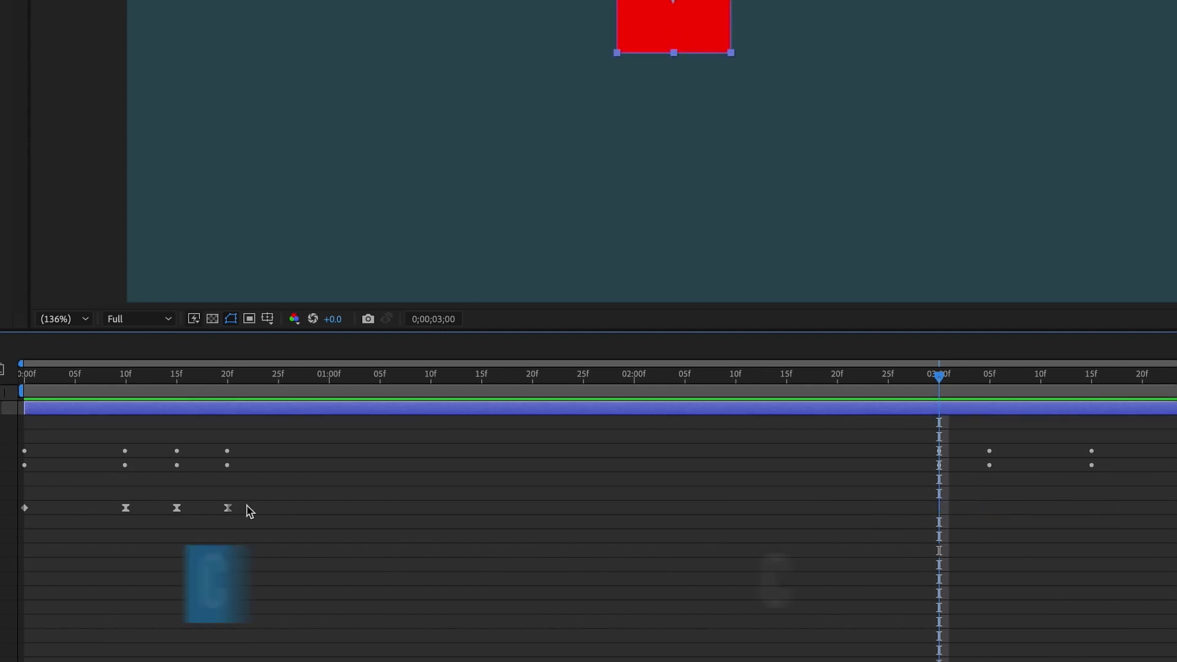
Step: Paste the four bounce-in Position keyframes at 3;00 and time-reverse them
drag(245, 510, 11, 518)
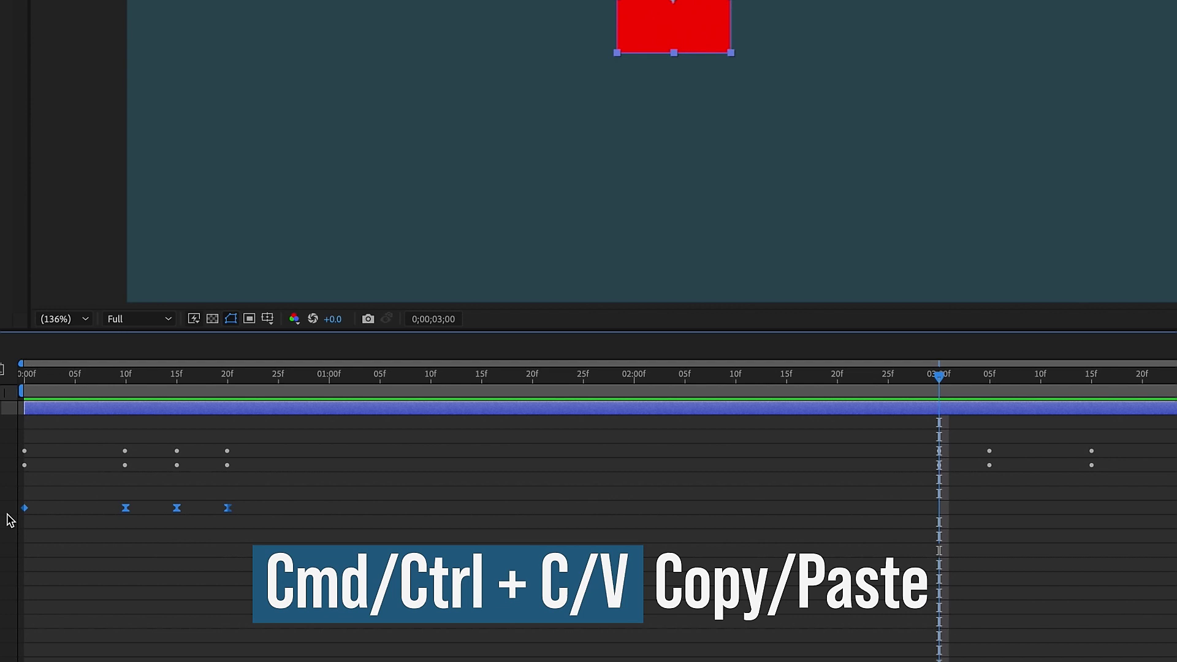
key(ctrl+v)
right_click(939, 509)
mouse_move(991, 661)
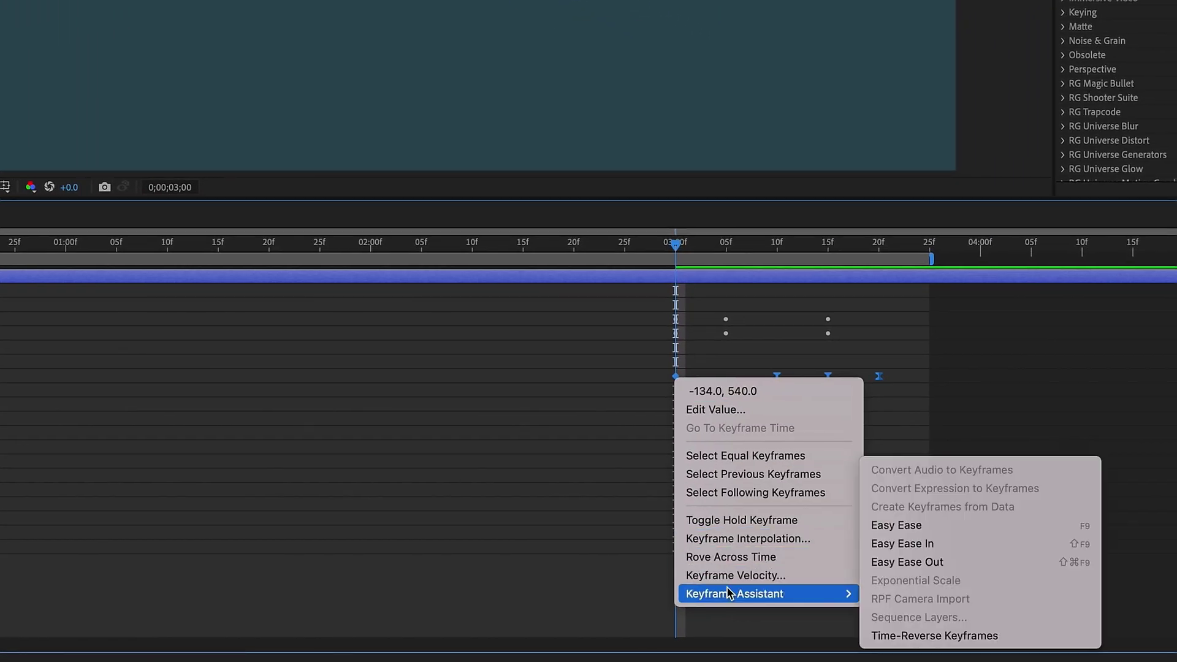
click(903, 635)
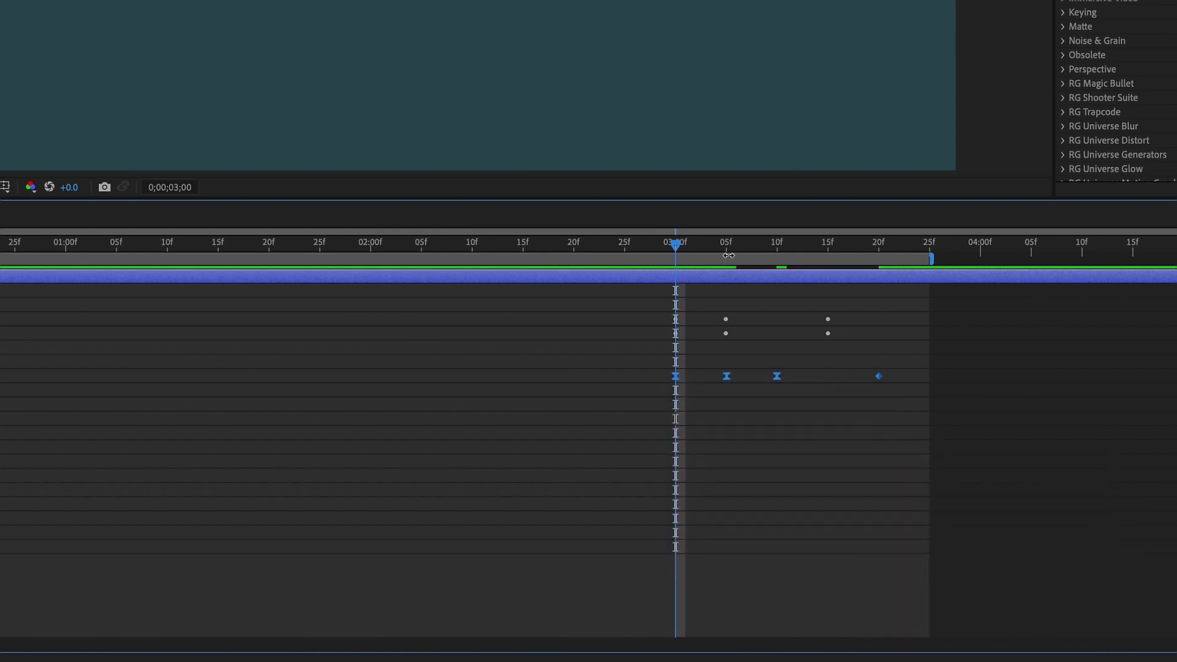
Step: Shift the reversed keyframe at 10f earlier to tighten the exit
click(725, 246)
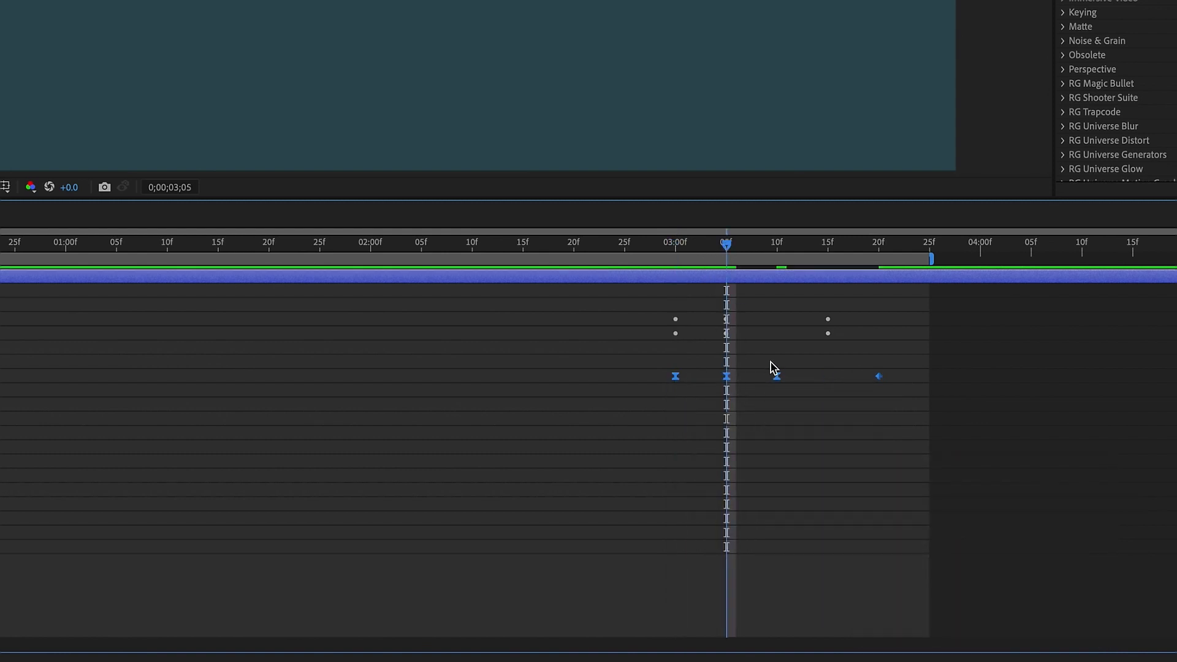
click(775, 374)
drag(776, 376, 749, 393)
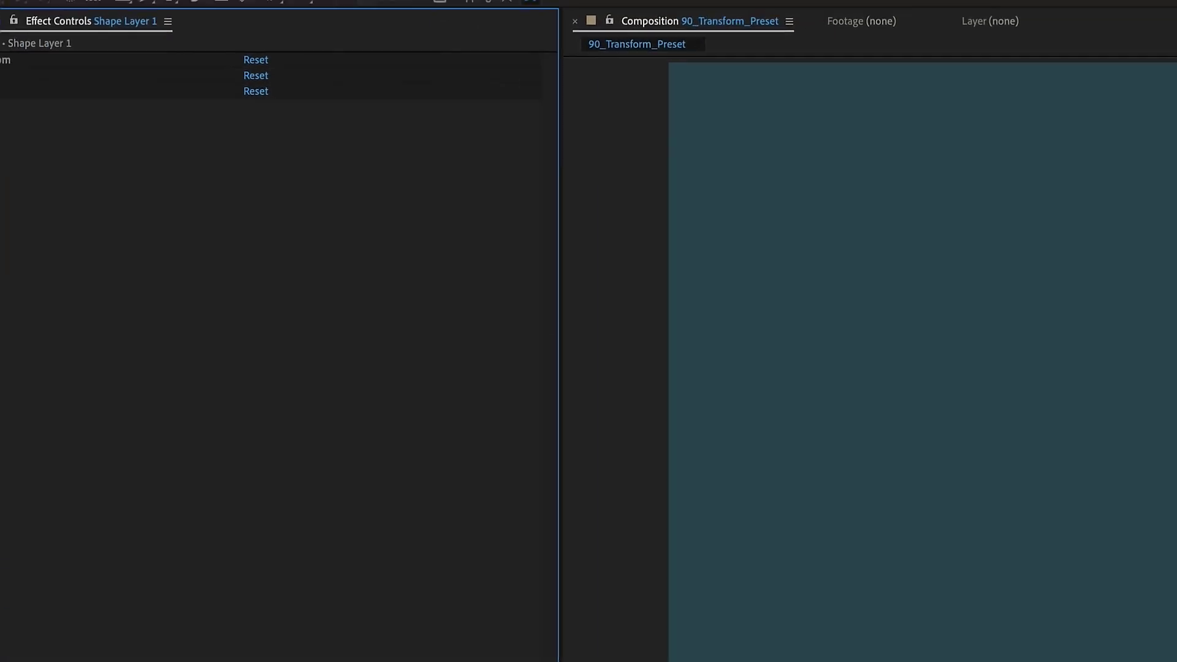
Step: Duplicate the From Left effect and rename the copy 'From Right'
click(79, 126)
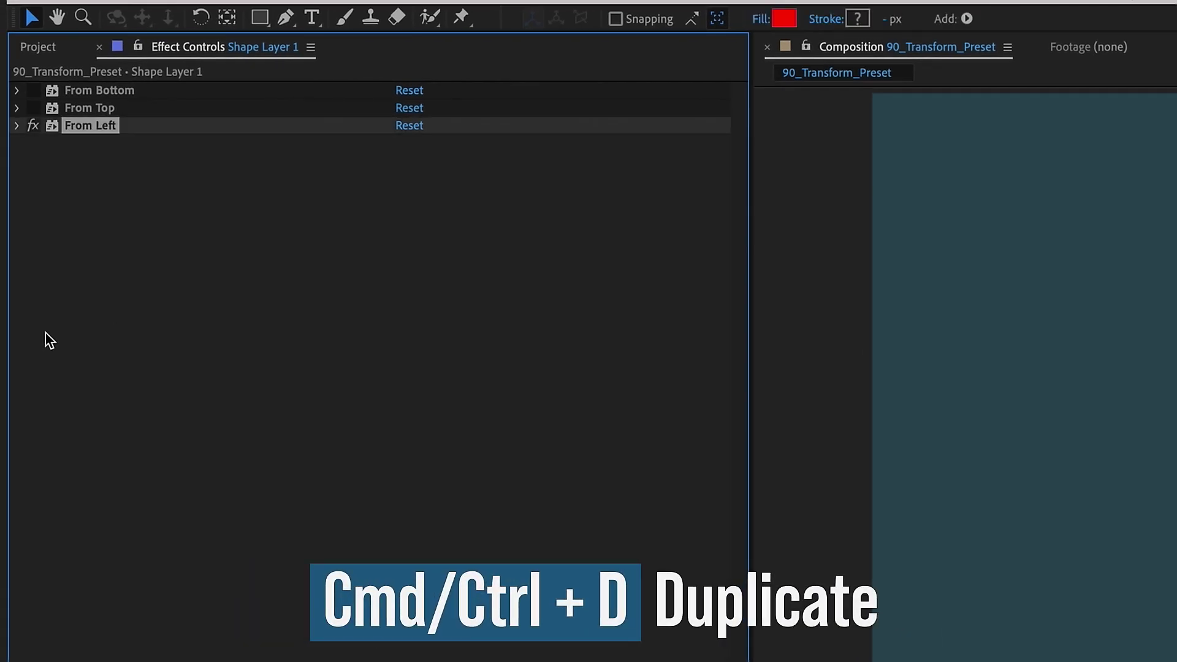
key(ctrl+d)
key(Return)
text(From Ri)
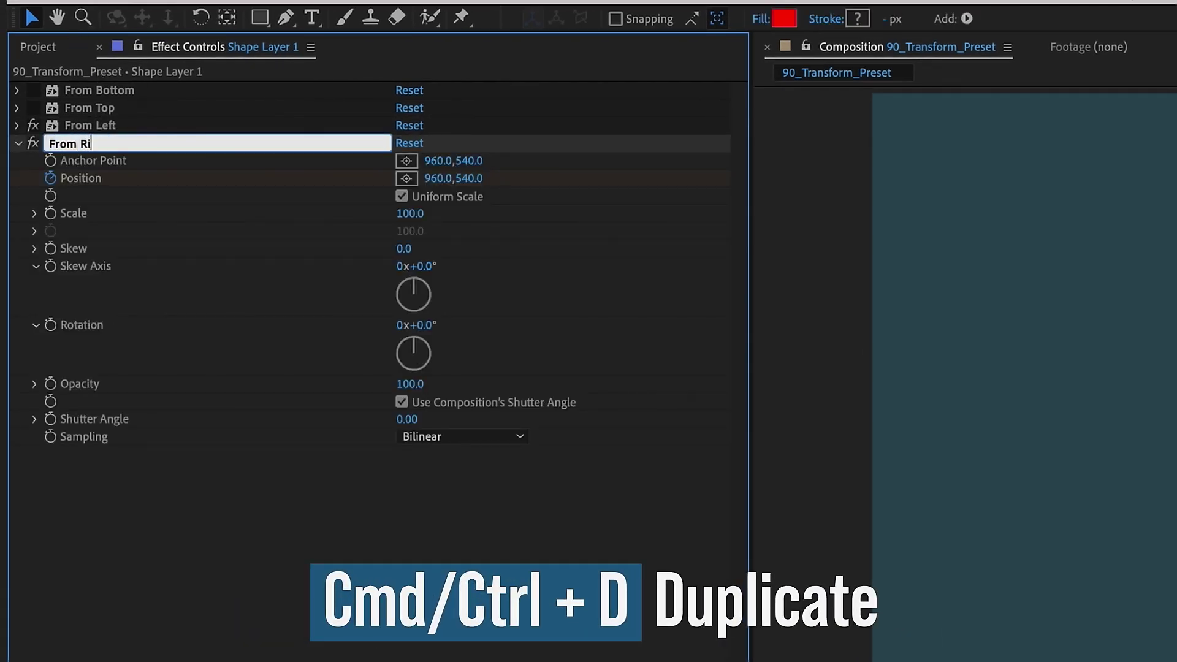
text(ght)
click(72, 125)
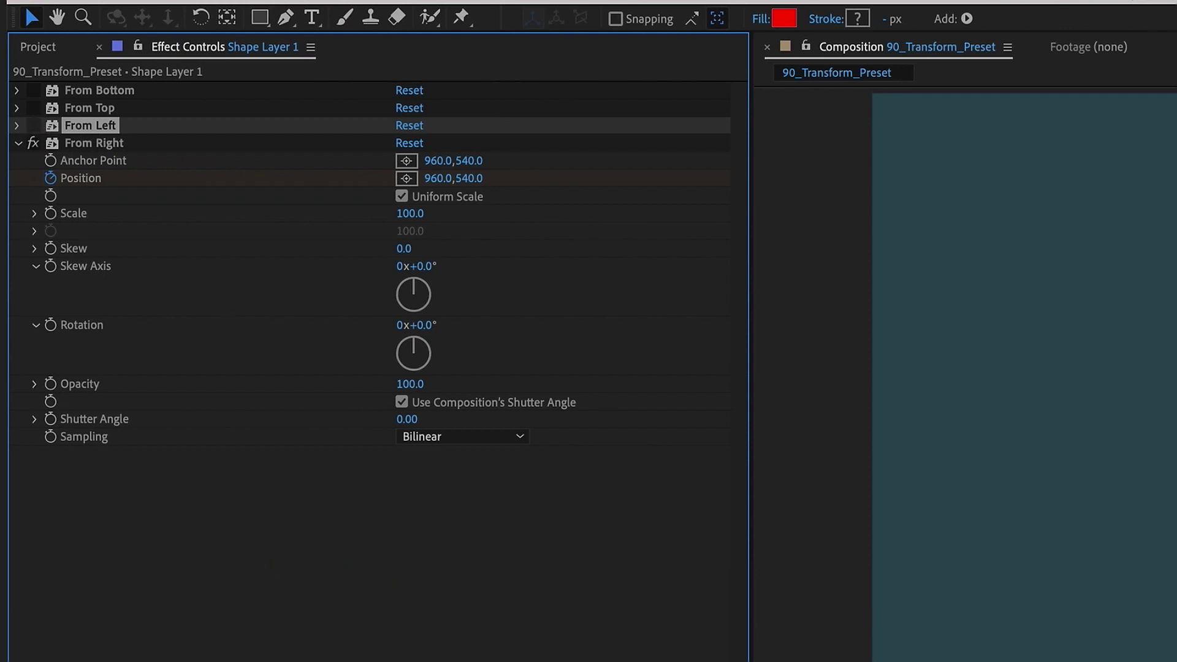
Step: Set From Right's frame-0 Position to 1933, 540, offscreen right
click(149, 653)
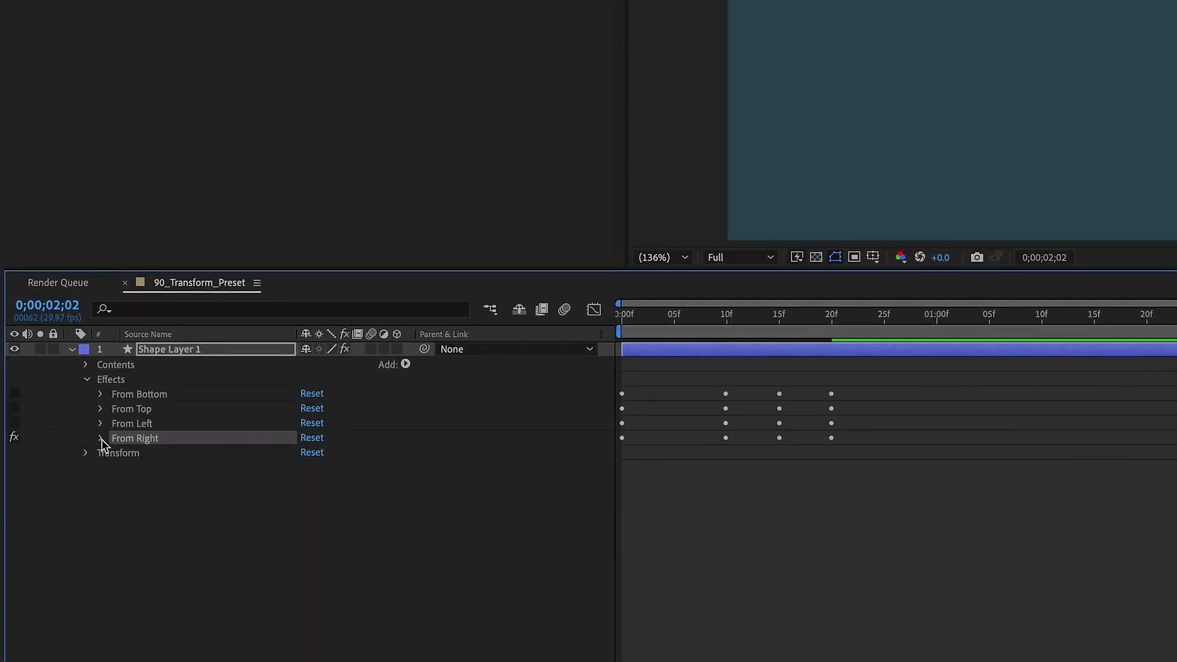
click(100, 438)
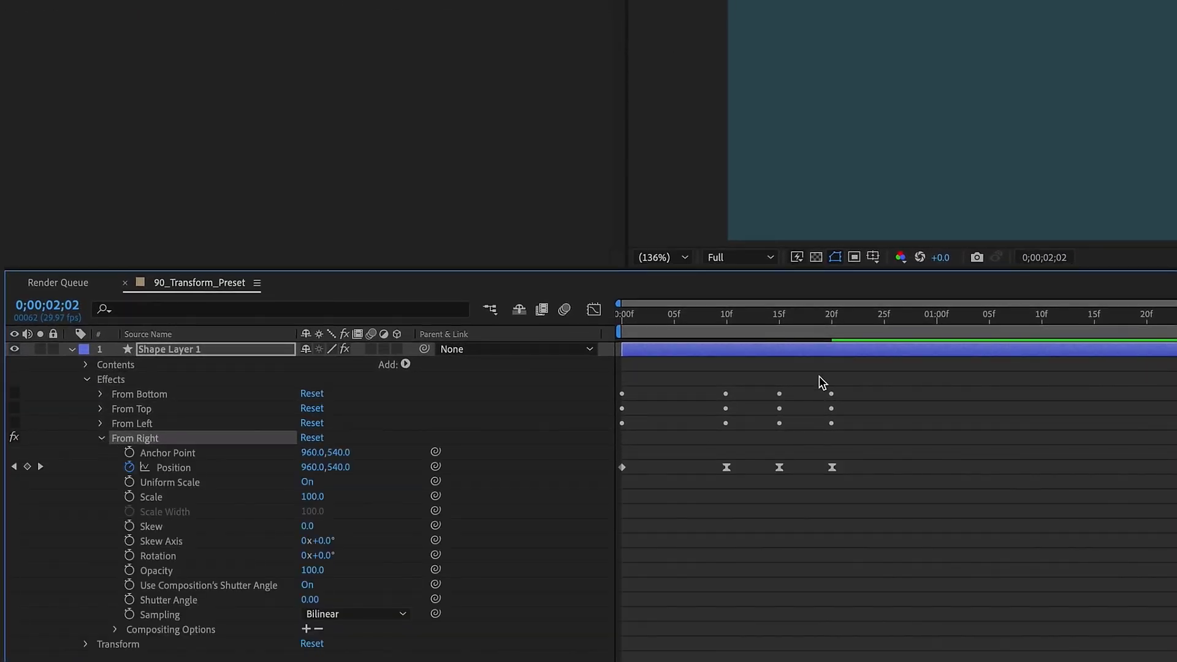
drag(636, 326, 417, 367)
click(174, 467)
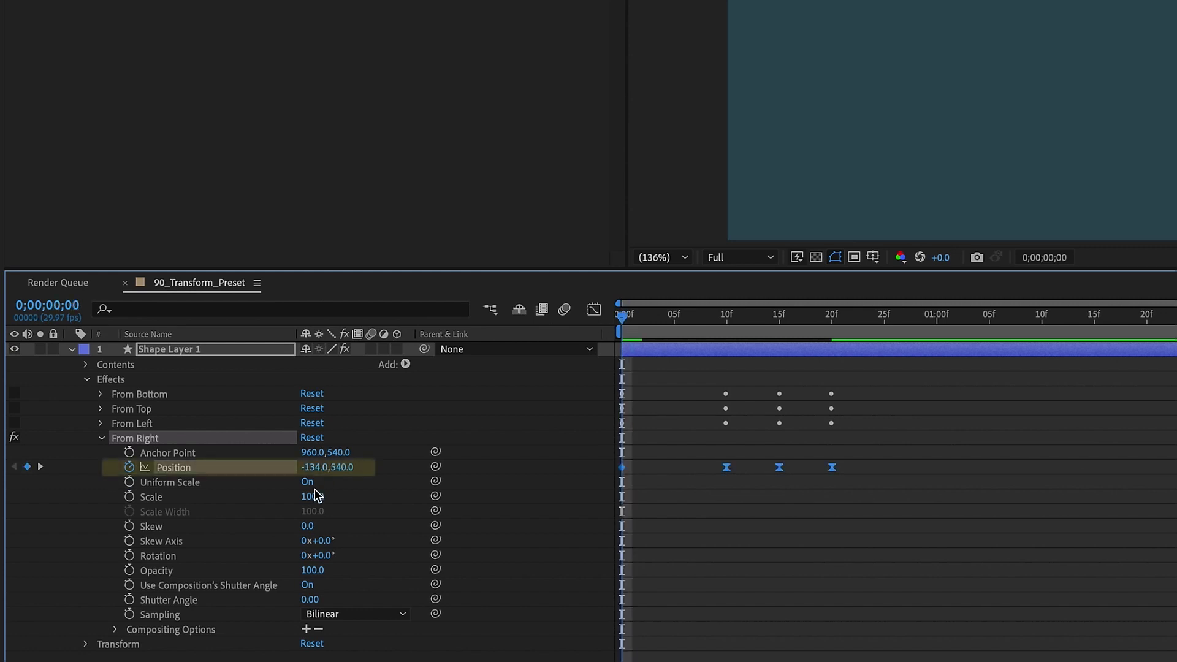
click(327, 467)
text(960)
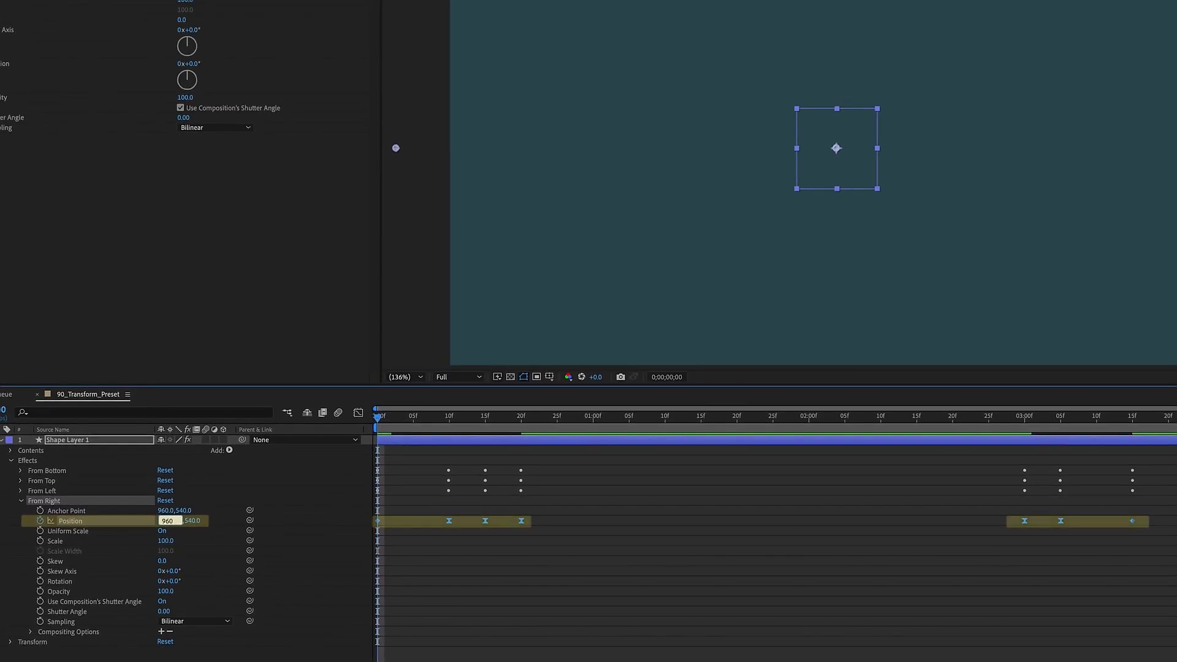
click(549, 646)
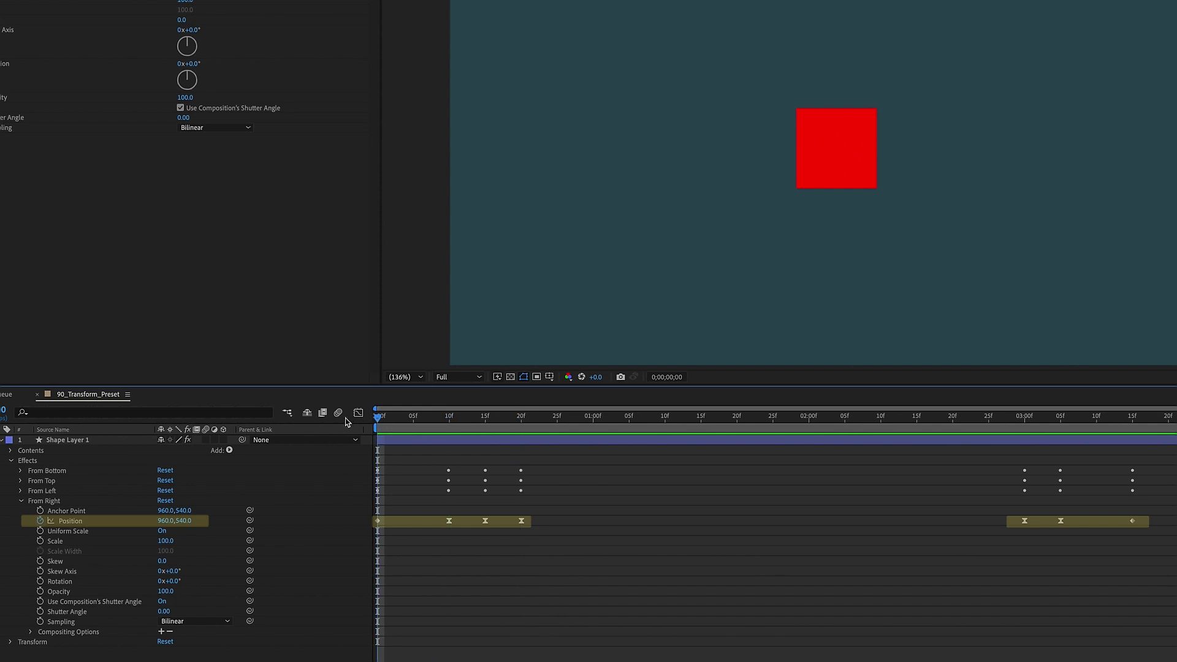
drag(174, 520, 691, 467)
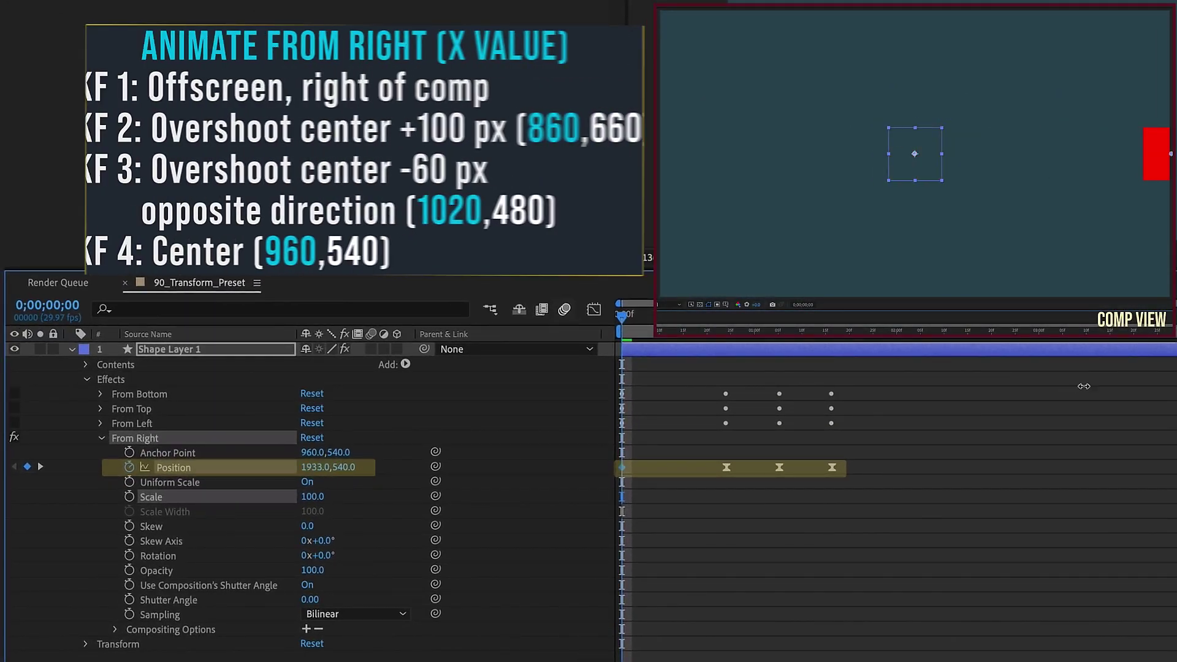
Step: Set the next two From Right Position X keyframes to 860 and 1020
key(k)
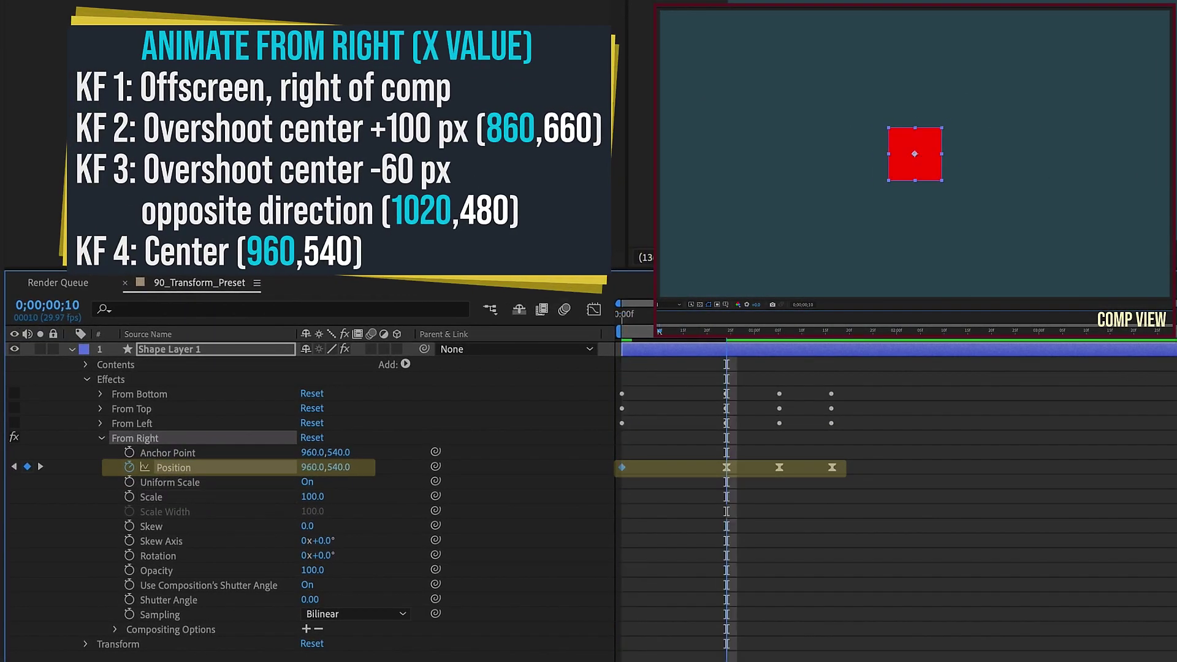
click(306, 467)
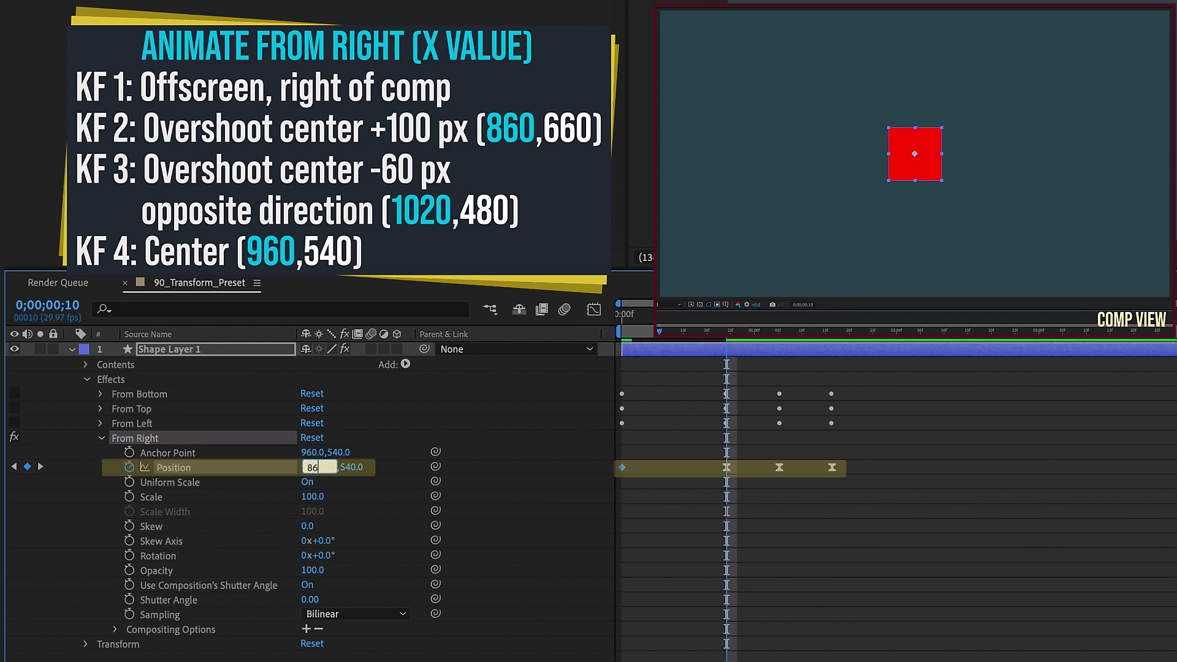
key(Return)
key(k)
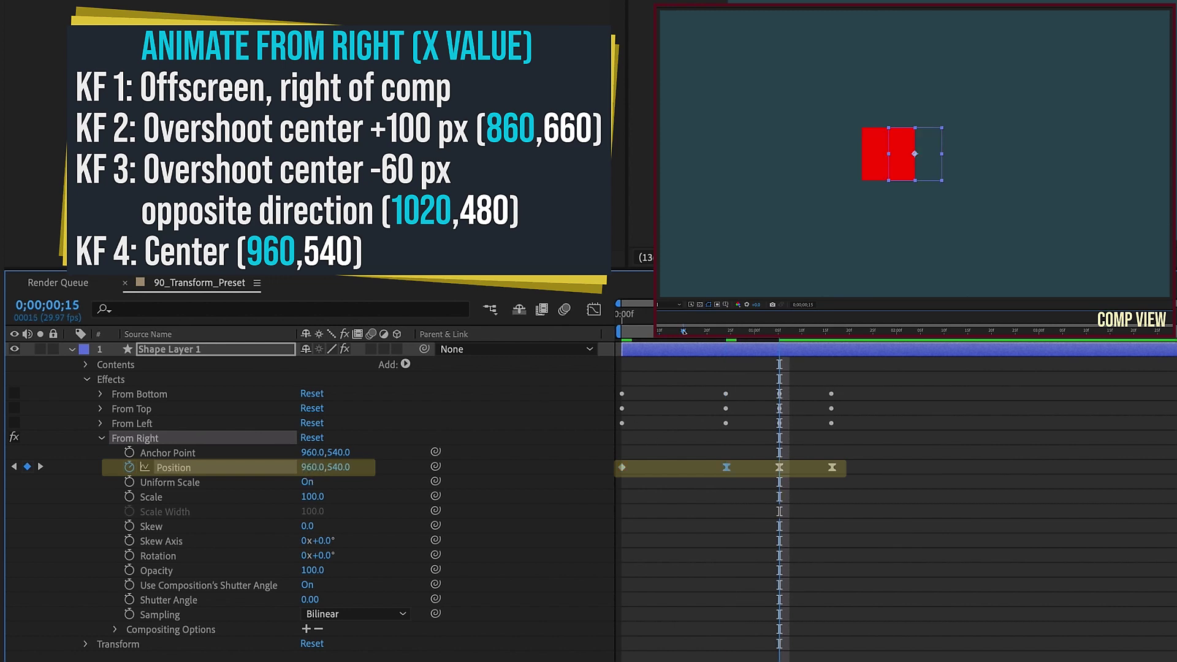
click(310, 467)
text(1020)
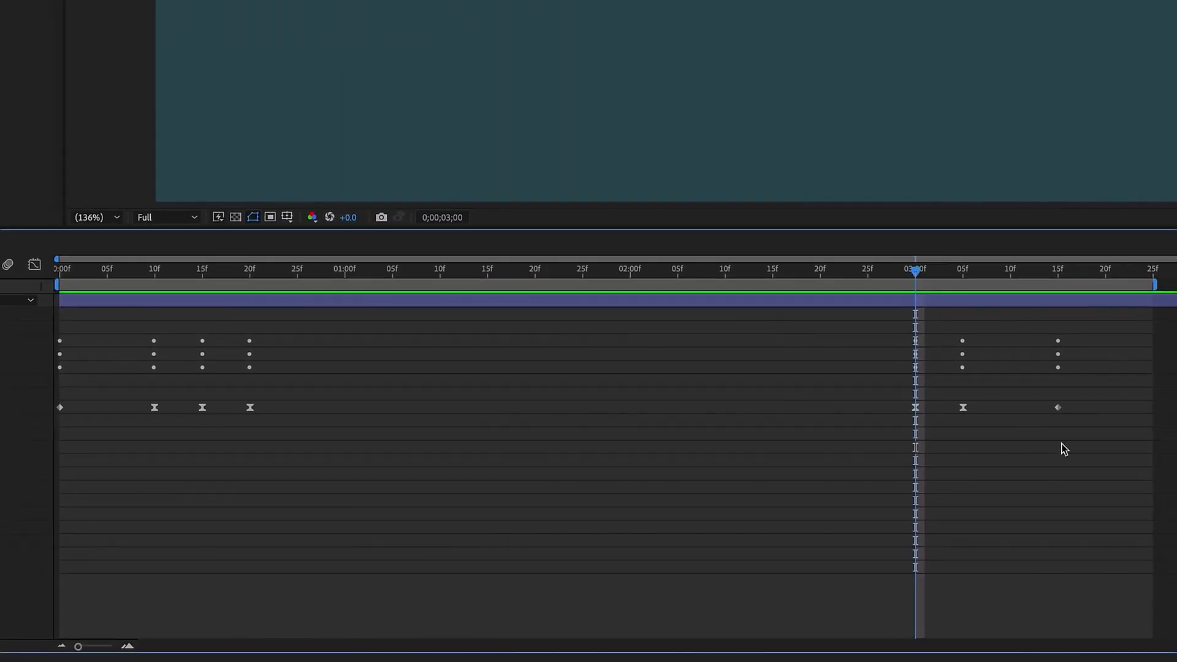
Step: Paste From Right's four bounce keyframes at 3;00 and time-reverse them
drag(1083, 402, 838, 424)
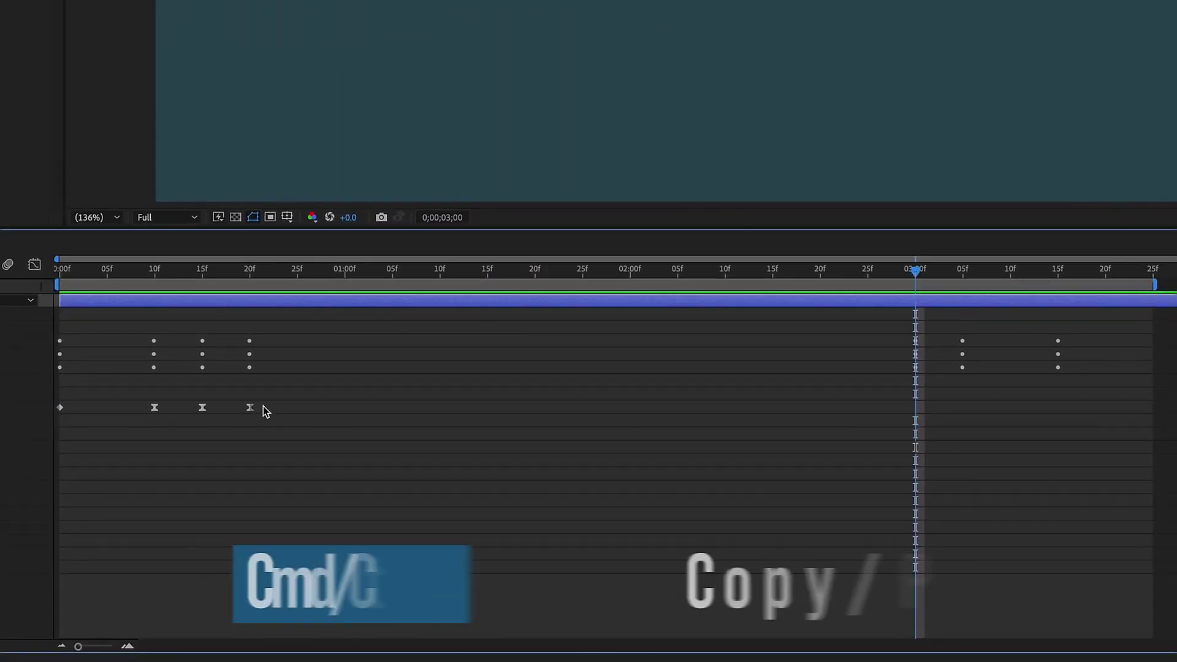
drag(262, 403, 33, 413)
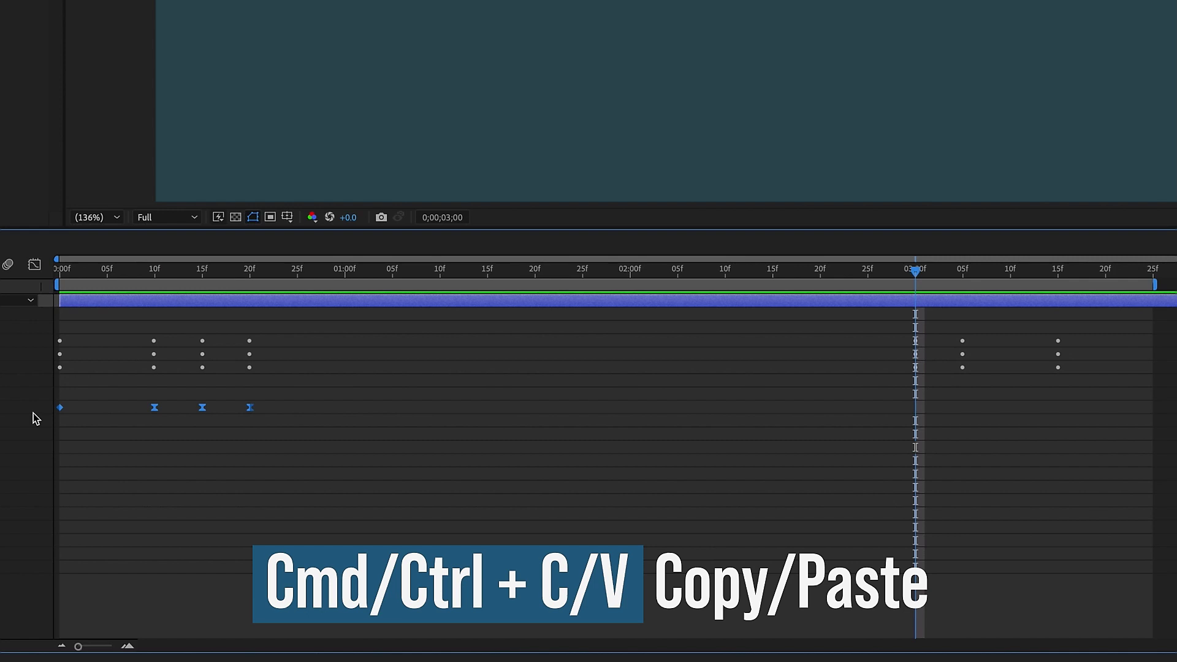
key(super+v)
right_click(915, 407)
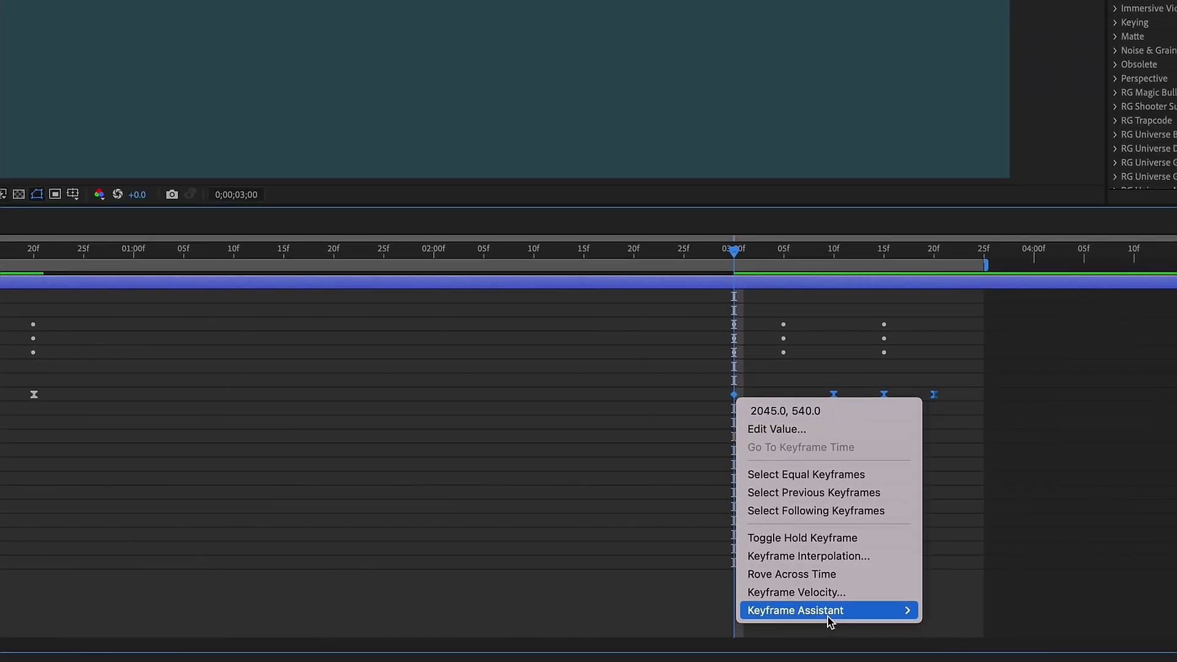
mouse_move(774, 620)
click(910, 636)
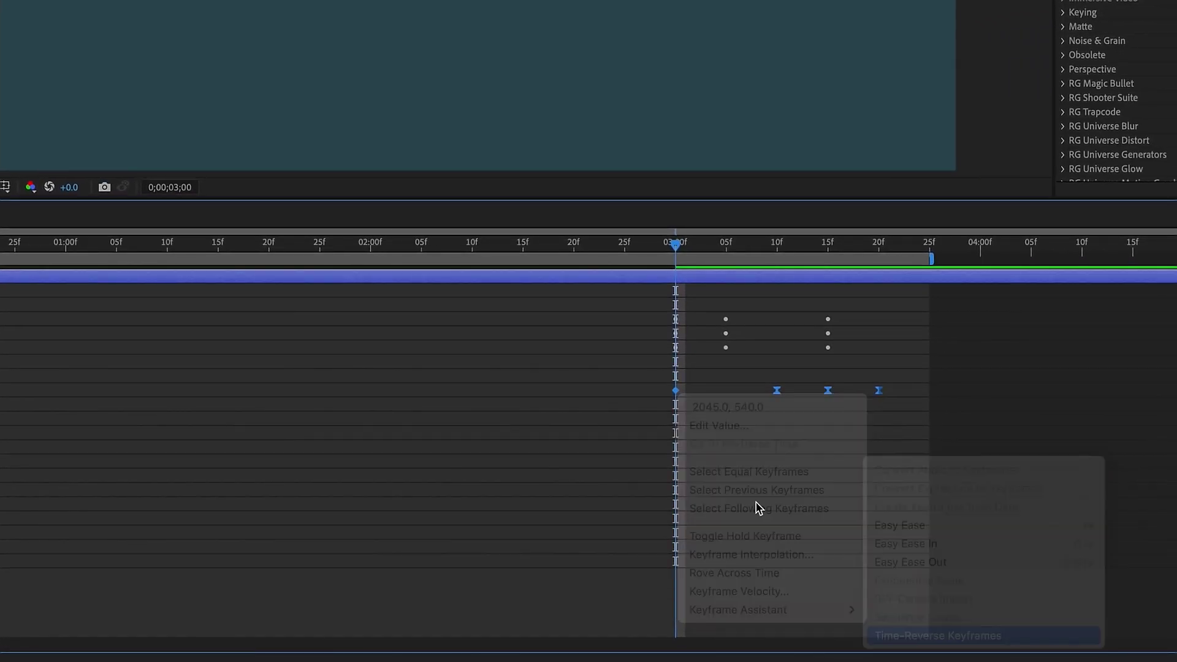
Step: Move the reversed 10f and 20f keyframes five frames earlier, putting the 860,540 overshoot at 3;05
click(726, 245)
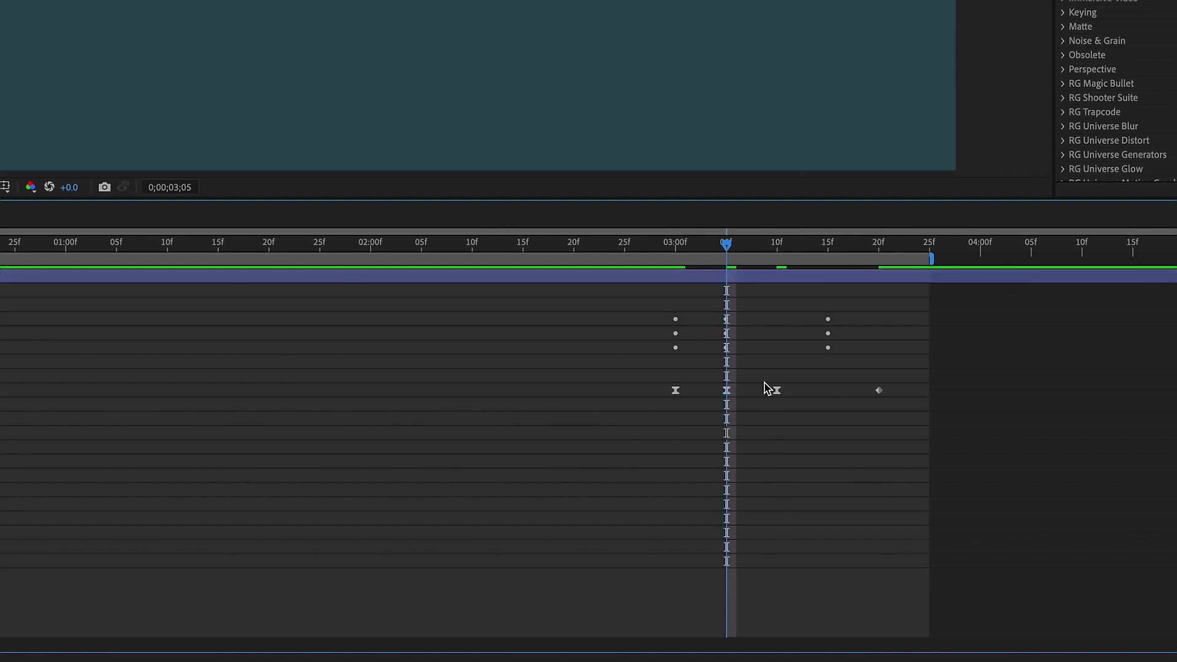
drag(763, 377, 983, 414)
drag(774, 391, 726, 391)
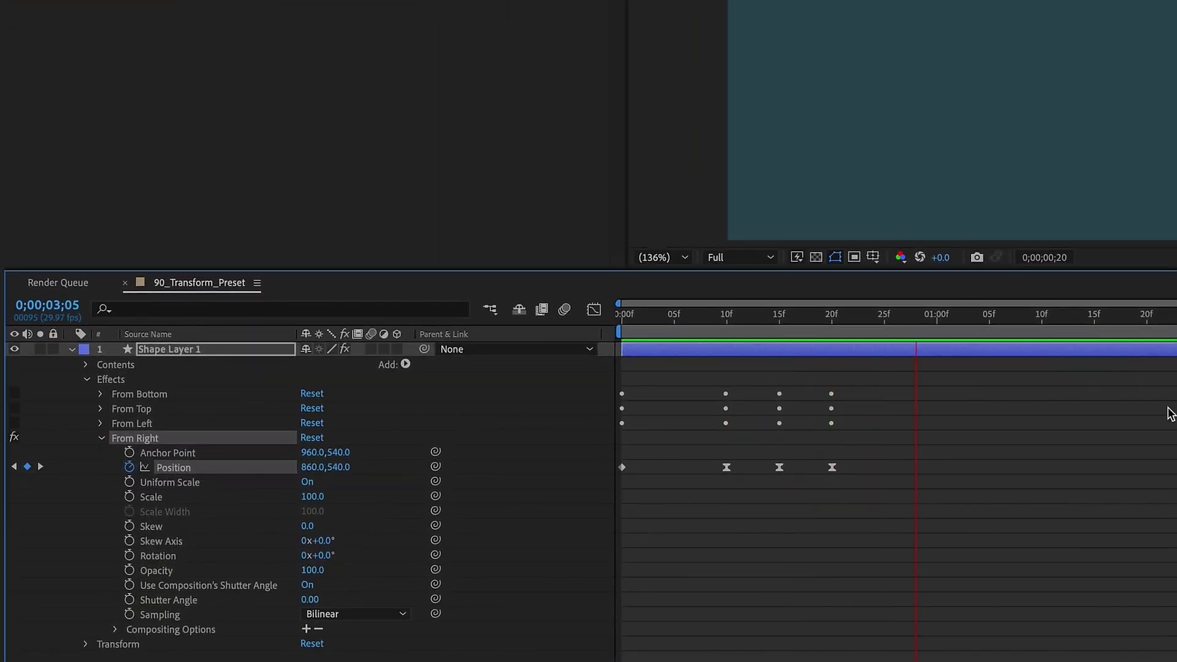
key(space)
Step: Select the layer's Contents, Effects and Transform groups
click(95, 382)
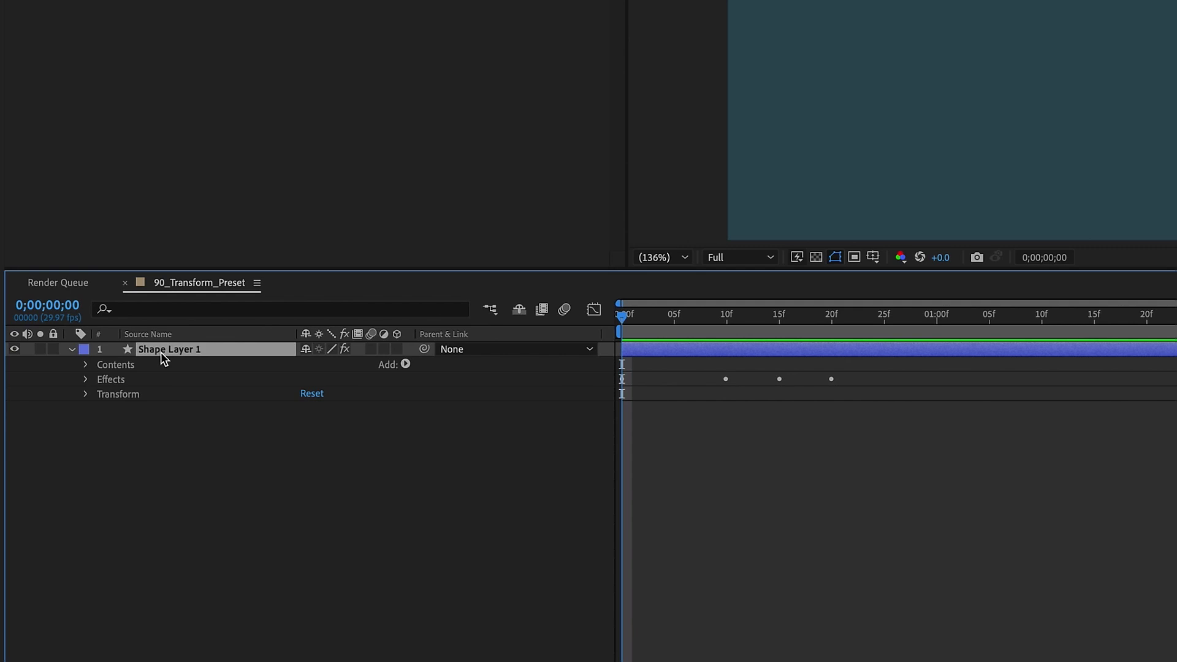
click(123, 365)
shift+click(116, 382)
shift+click(119, 393)
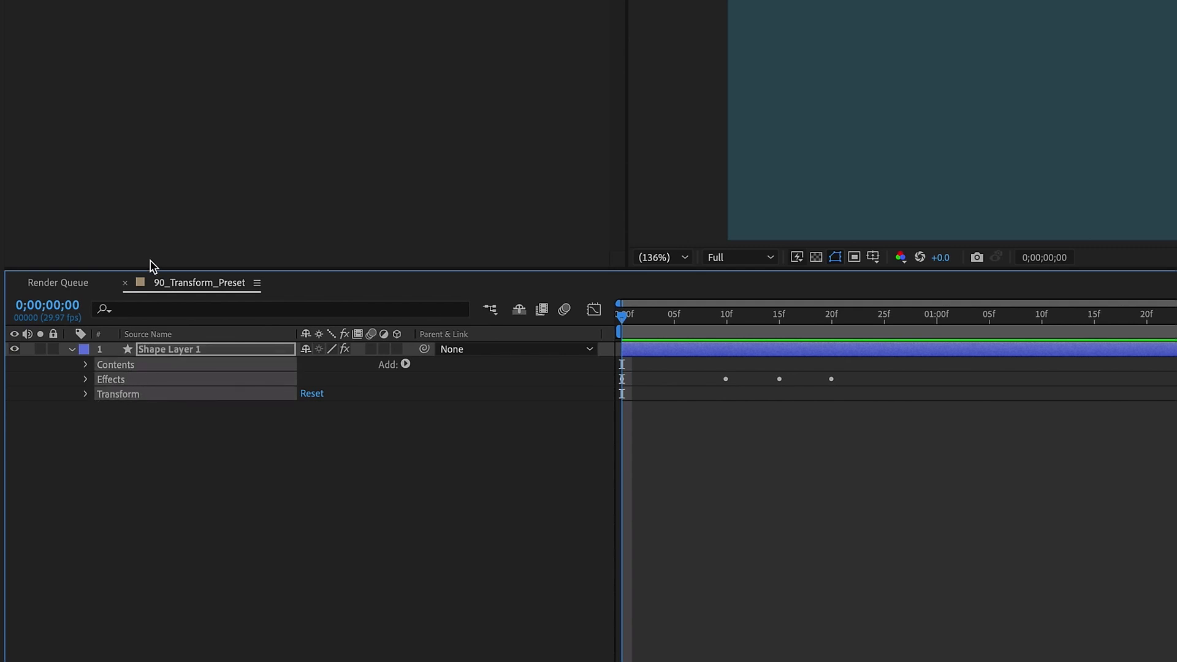
Step: Save the selection as animation preset 'Bounce_Animation' in User Presets > 7_Minute_AE
click(419, 16)
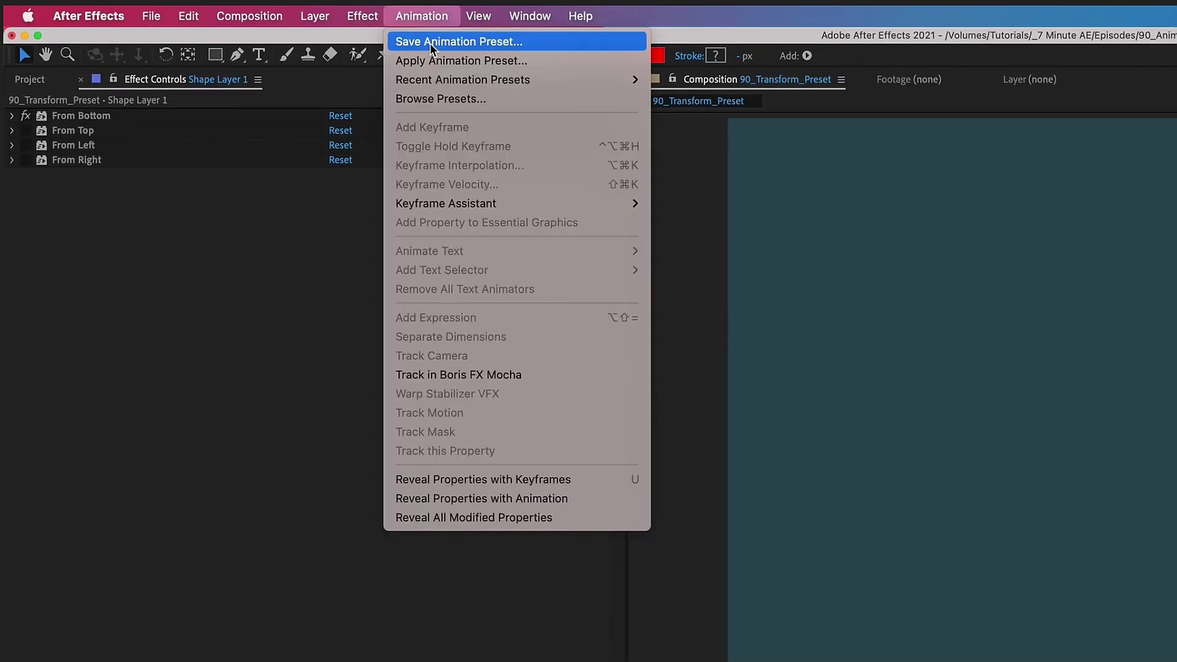
click(429, 43)
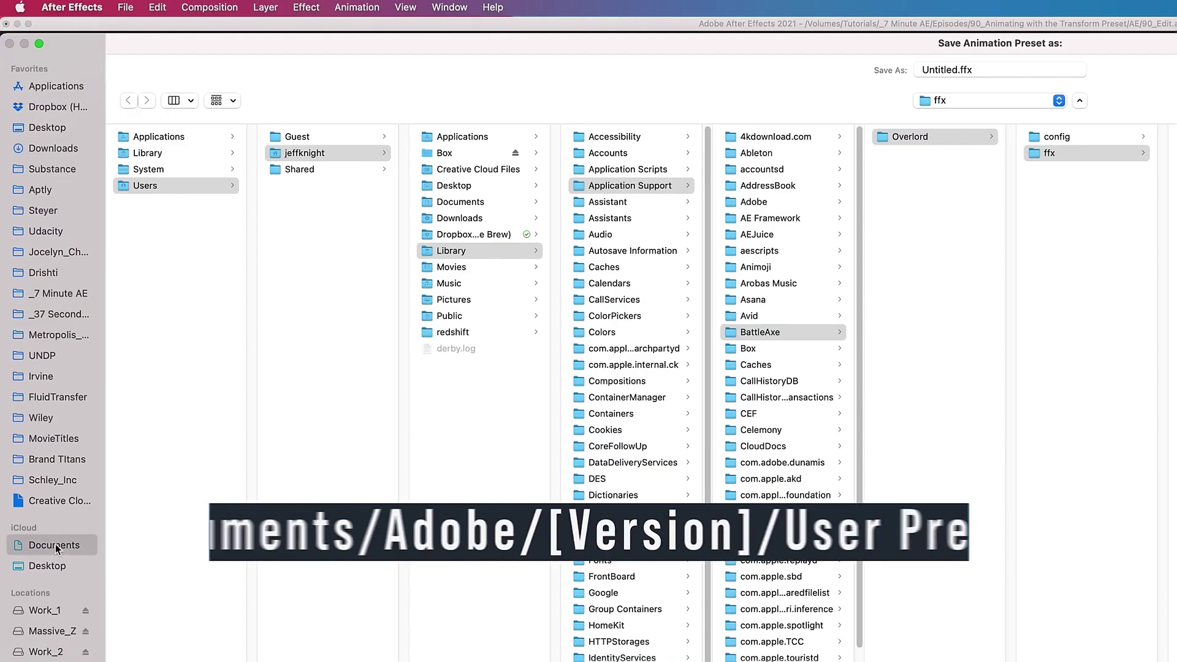
click(55, 547)
click(160, 138)
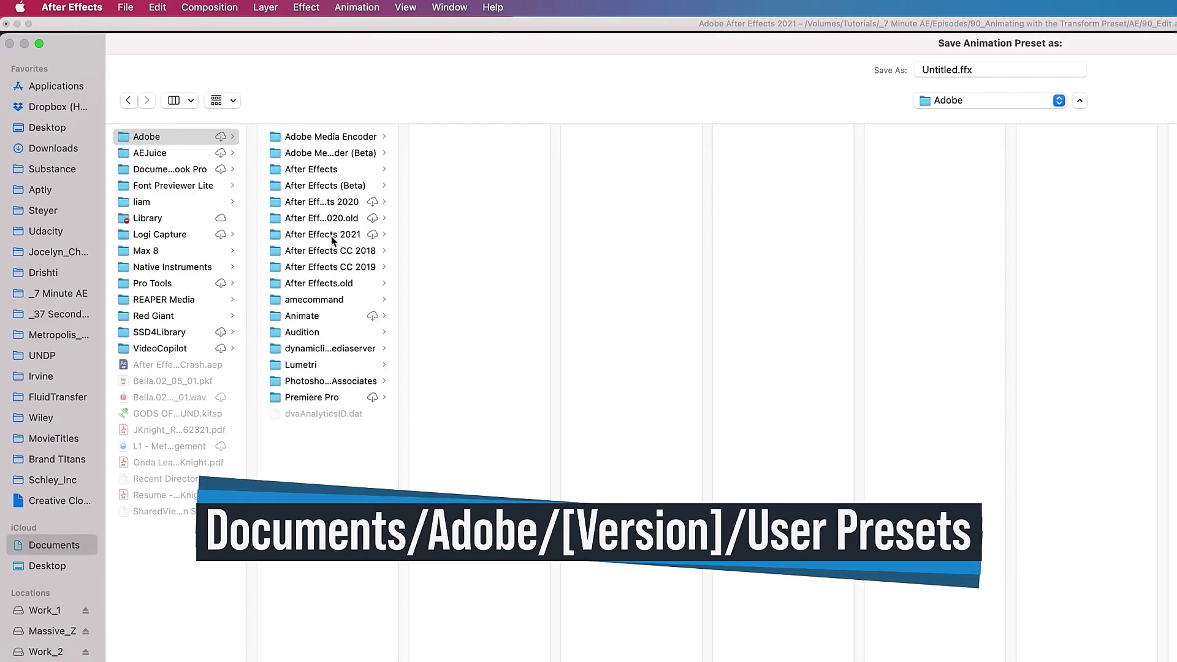
click(331, 236)
click(480, 153)
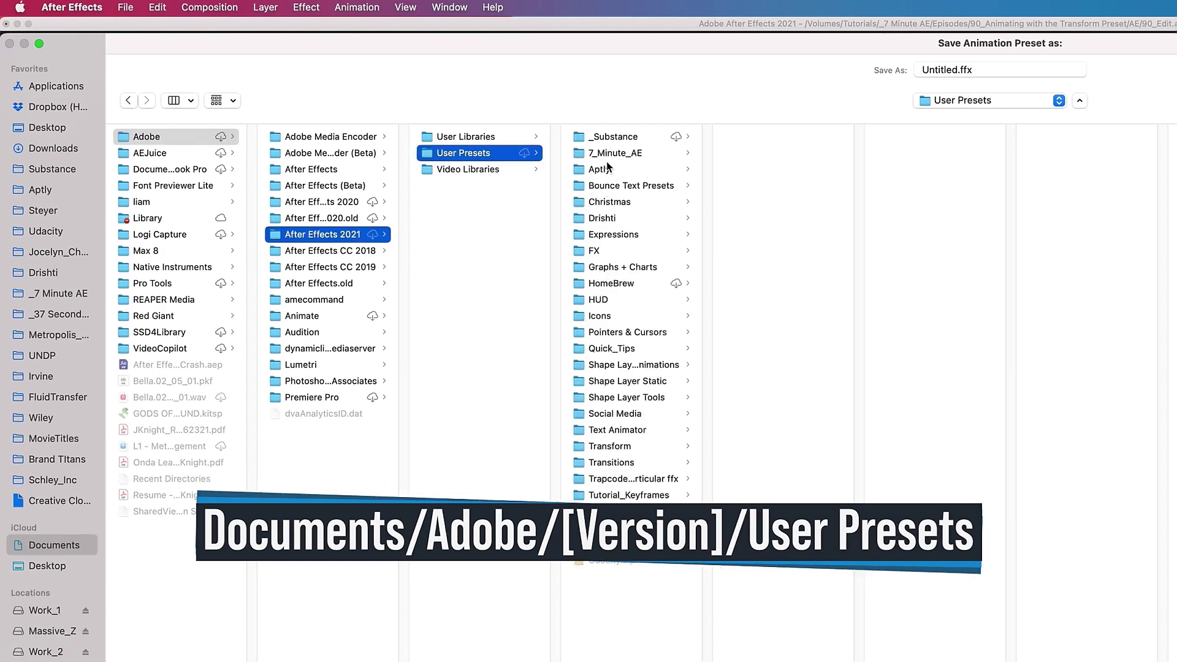
click(615, 153)
key(Tab)
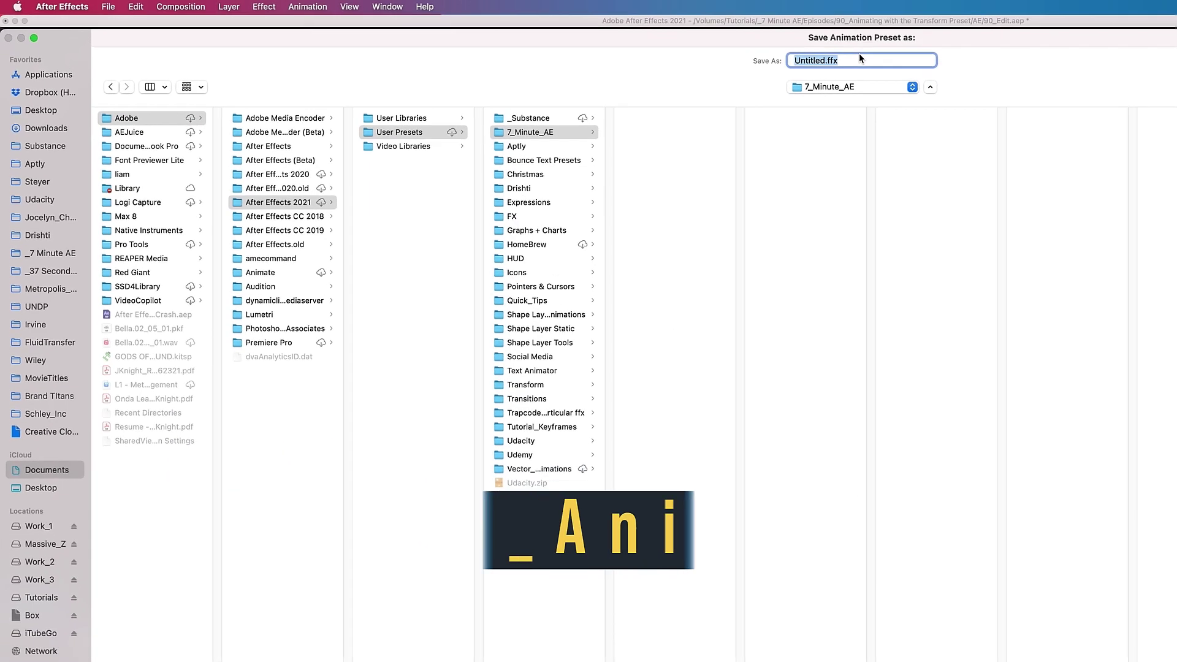
text(Bounce_Anim)
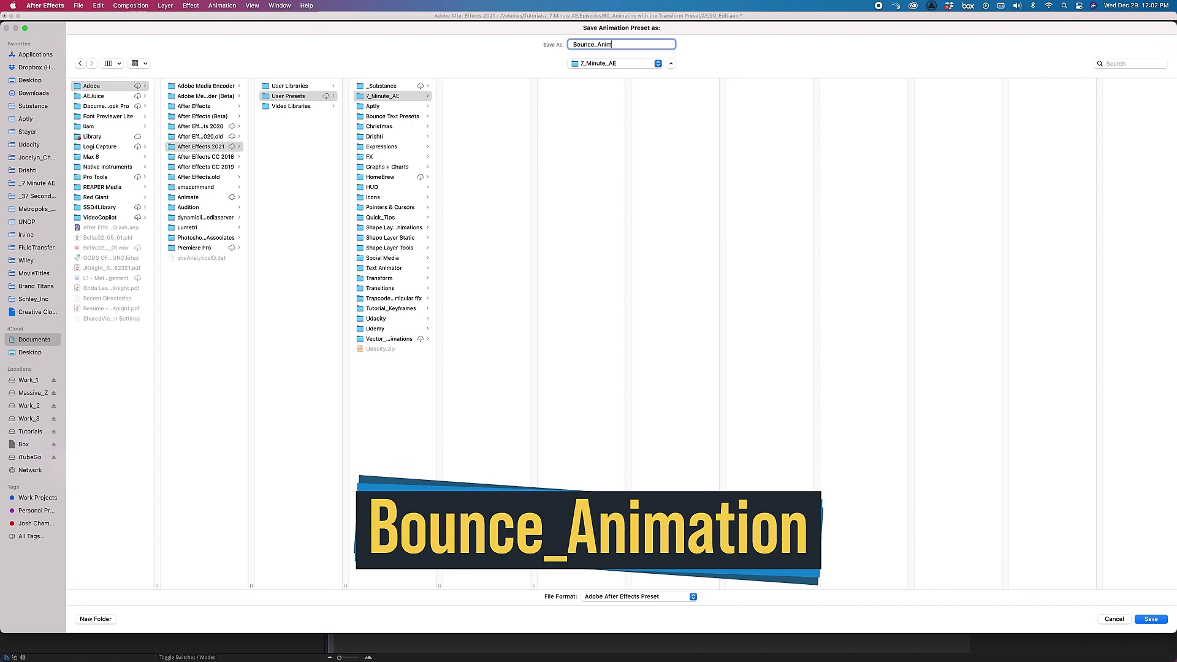
text(ation)
key(Return)
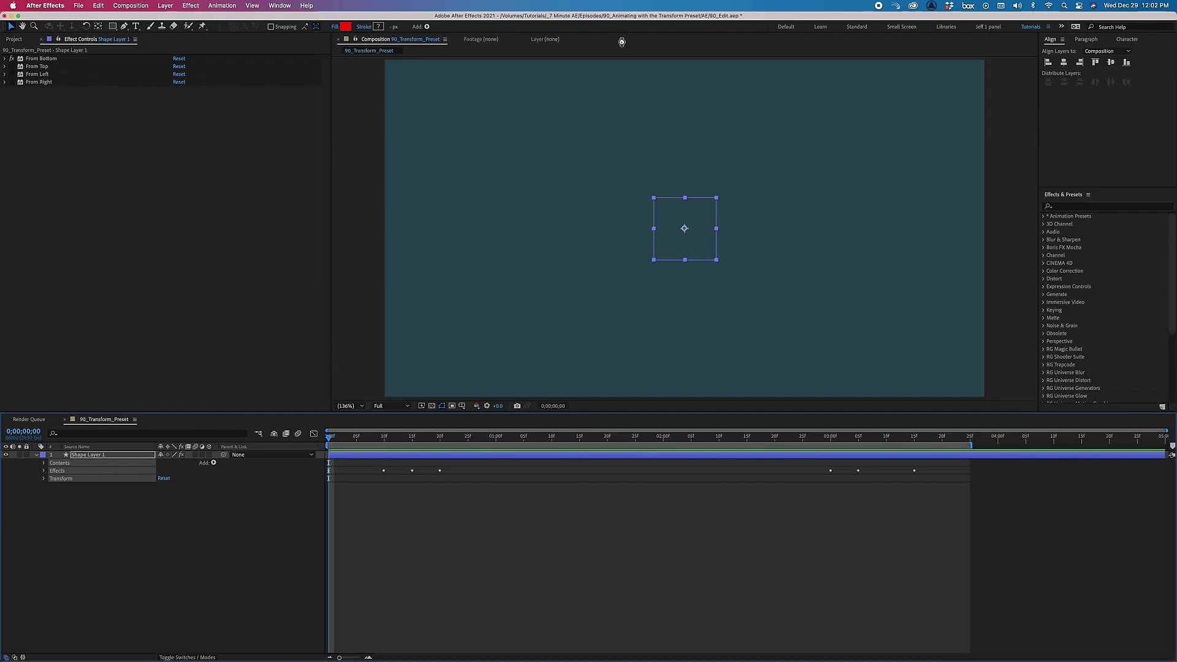
Step: Delete the old shape layer and apply the Bounce_Animation preset at 0;00 as a new layer
click(495, 435)
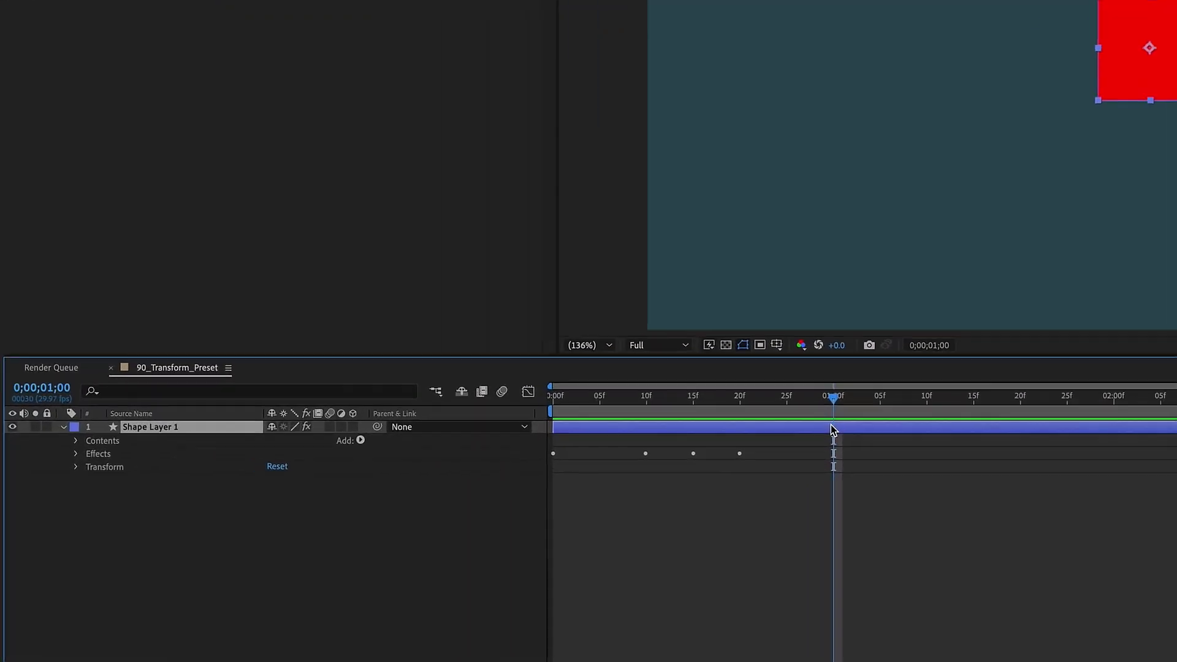
key(Delete)
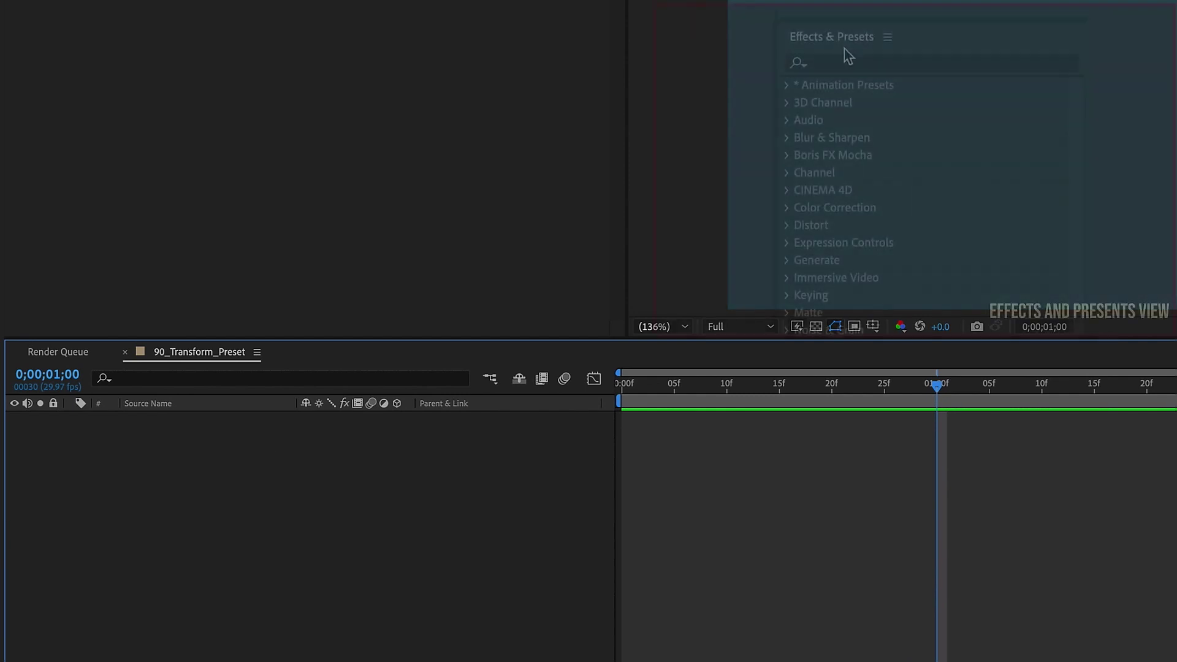
click(787, 85)
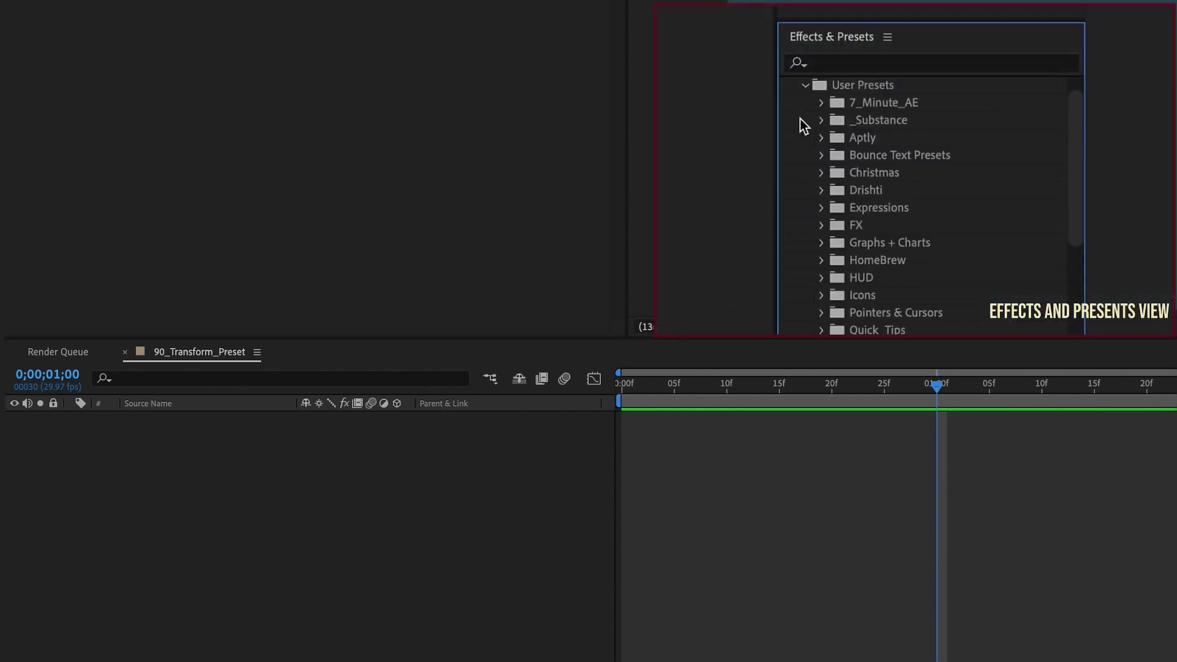
click(822, 103)
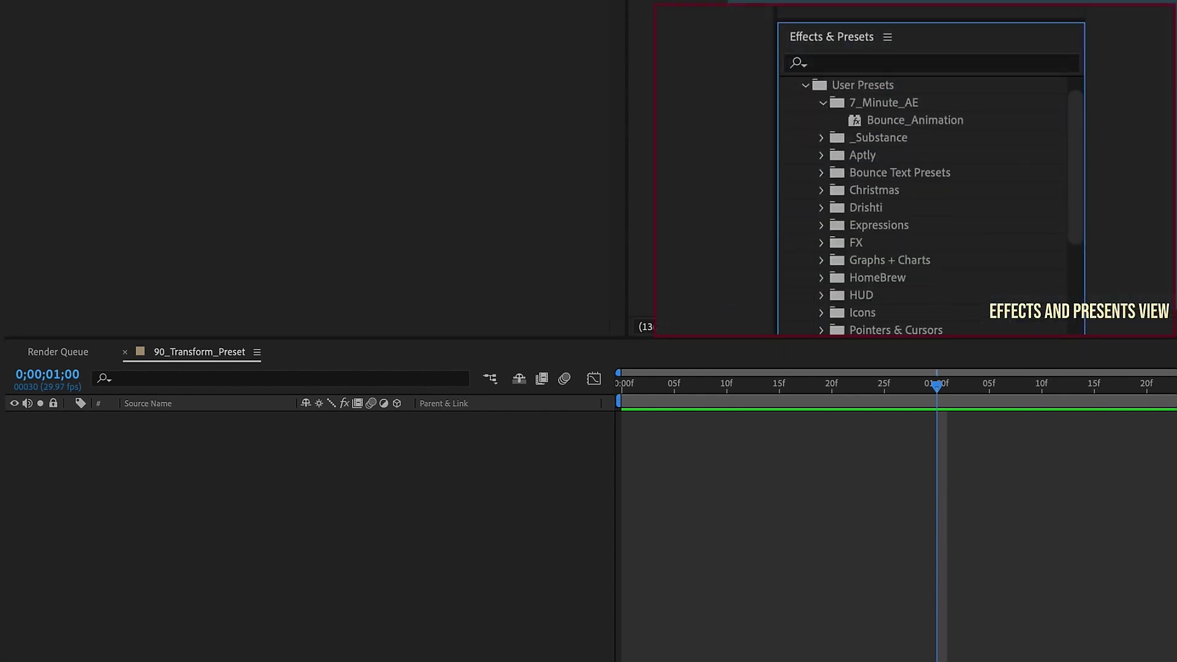
click(928, 424)
key(Home)
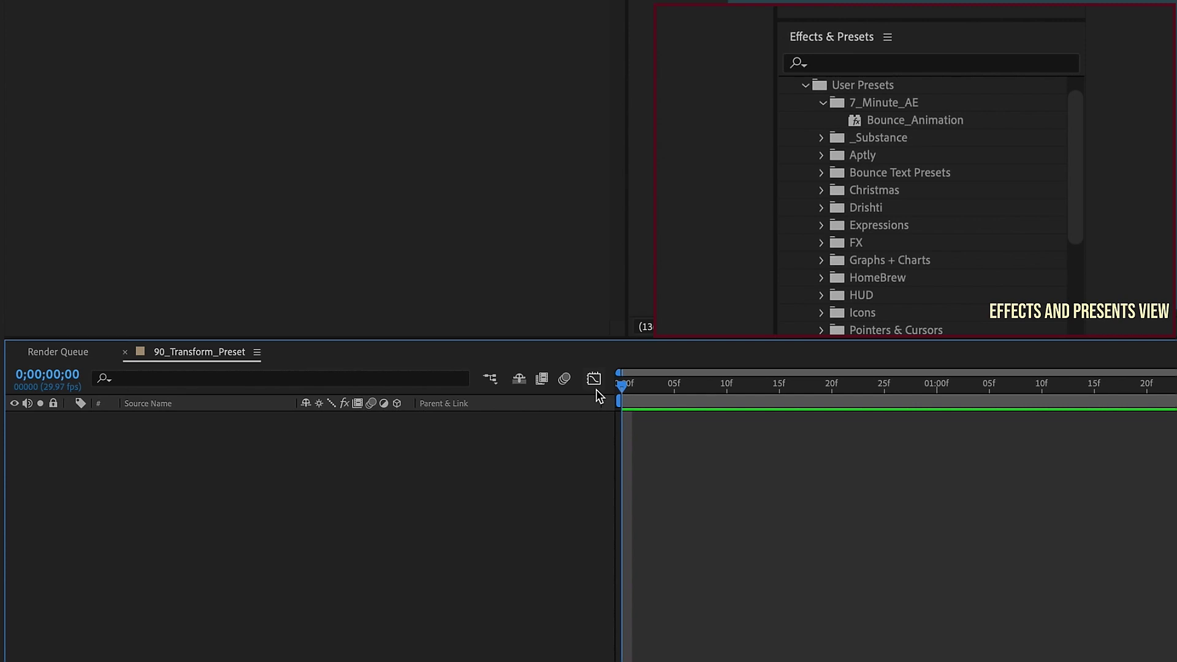
double_click(918, 122)
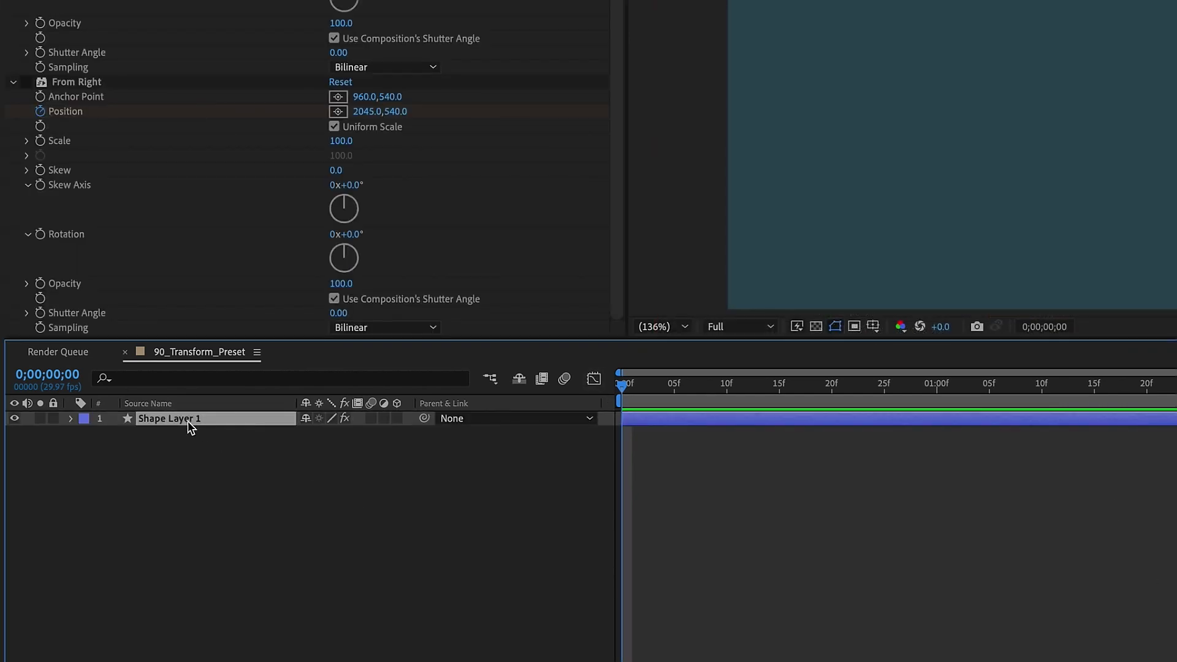
Step: Check the new layer's bounce keyframes, collapse its effects, and show only Position
key(u)
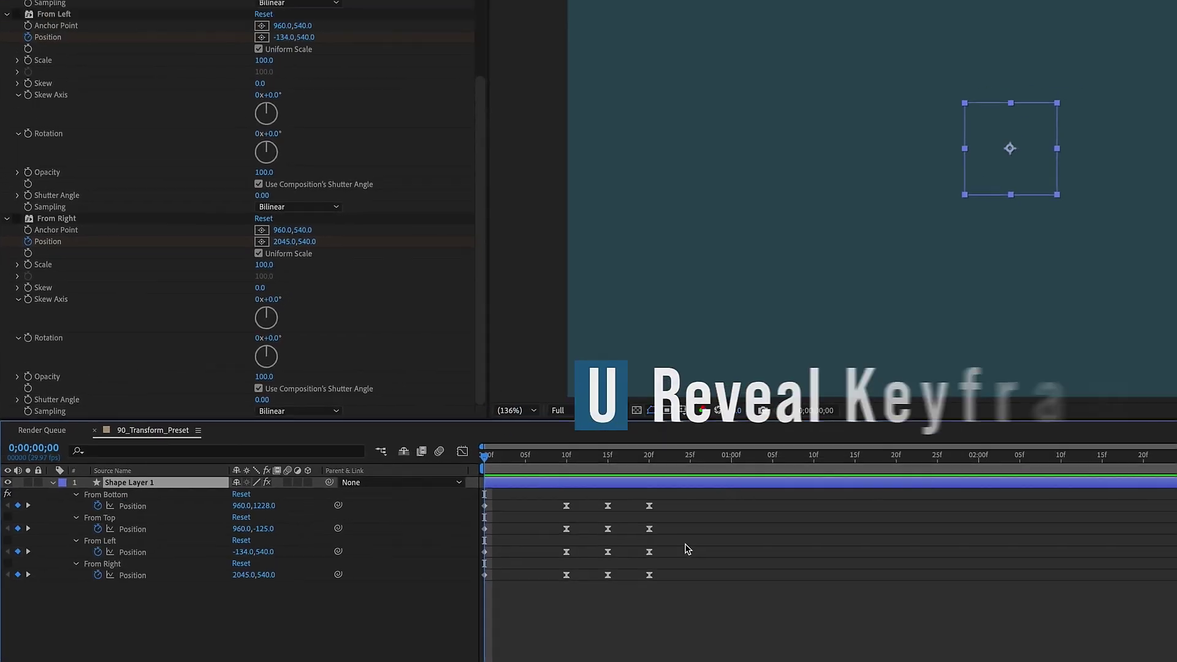
drag(622, 383, 957, 407)
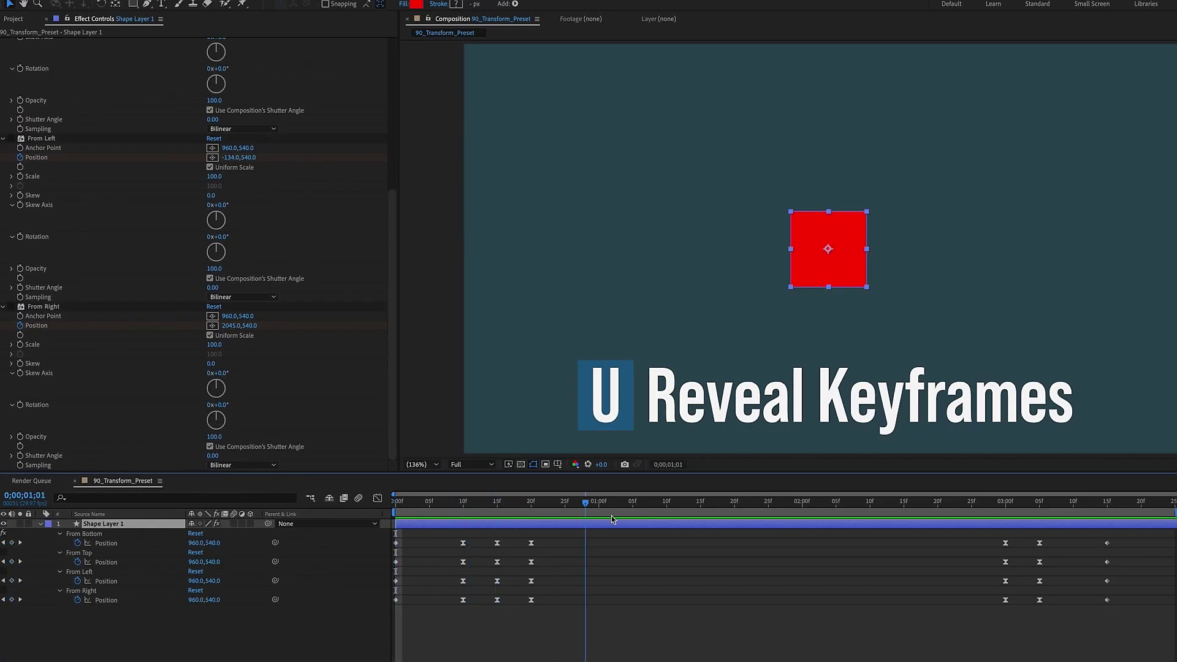
click(571, 505)
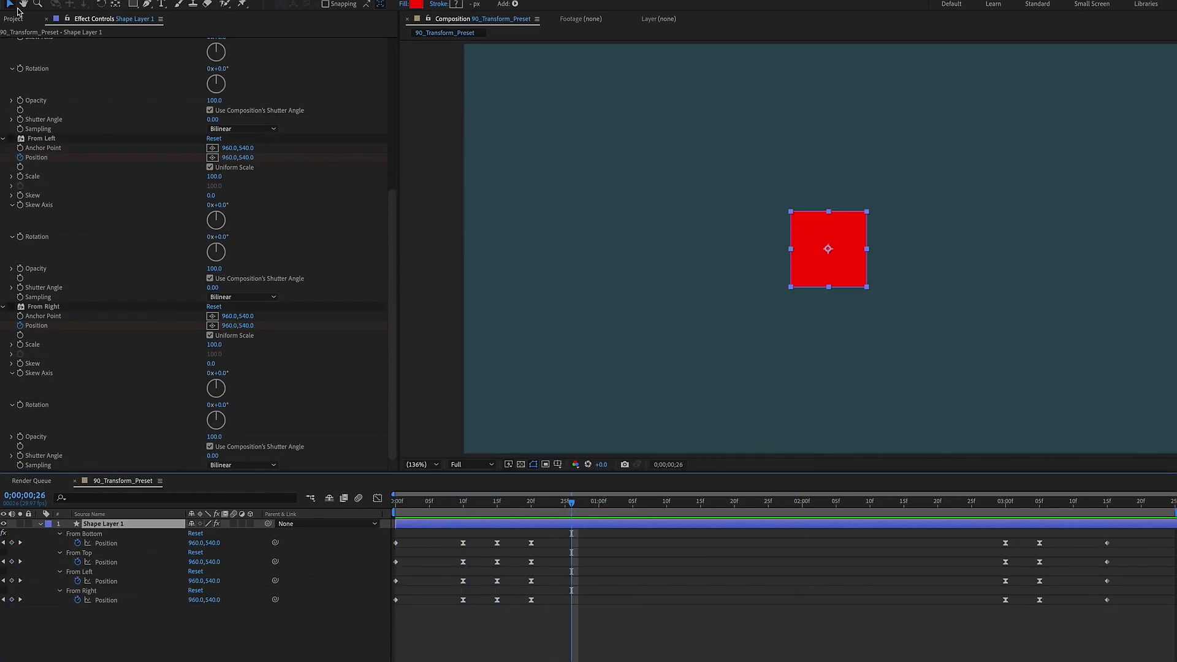
scroll(8, 61, up, 3)
click(4, 52)
click(3, 61)
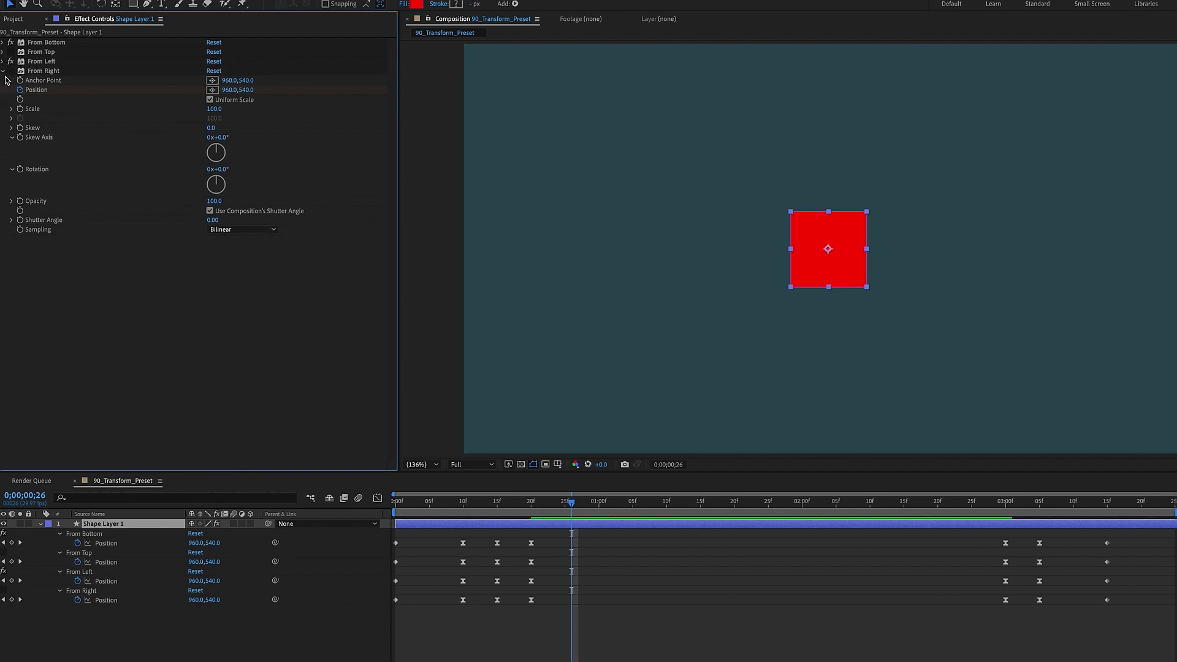
click(3, 71)
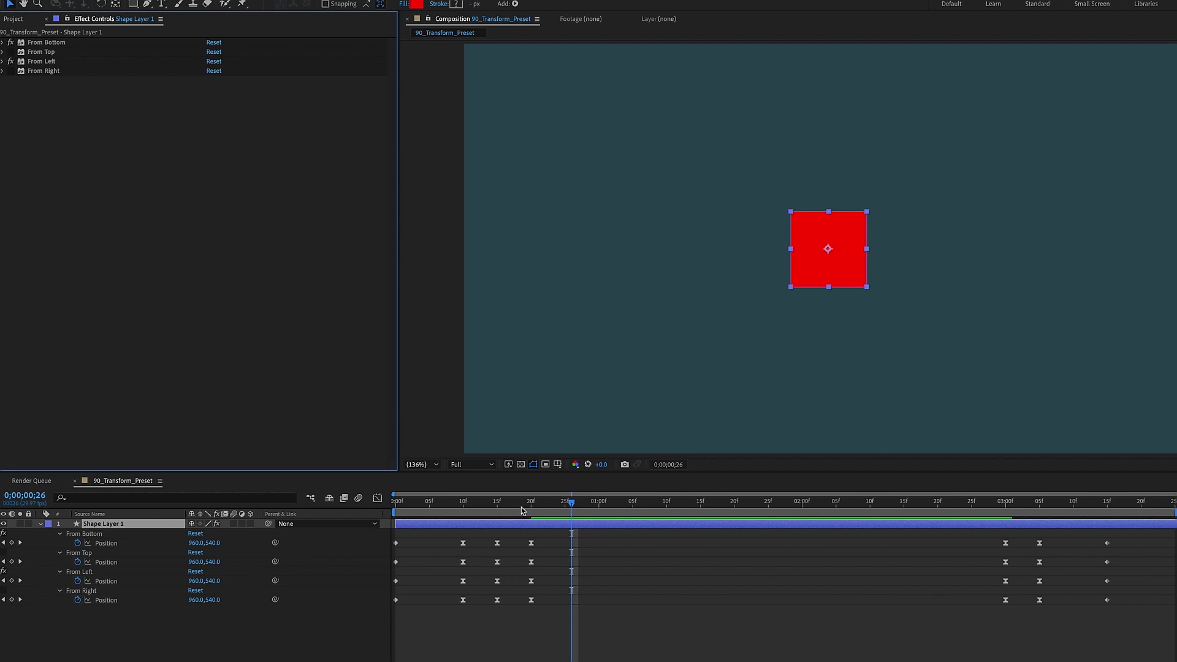
key(p)
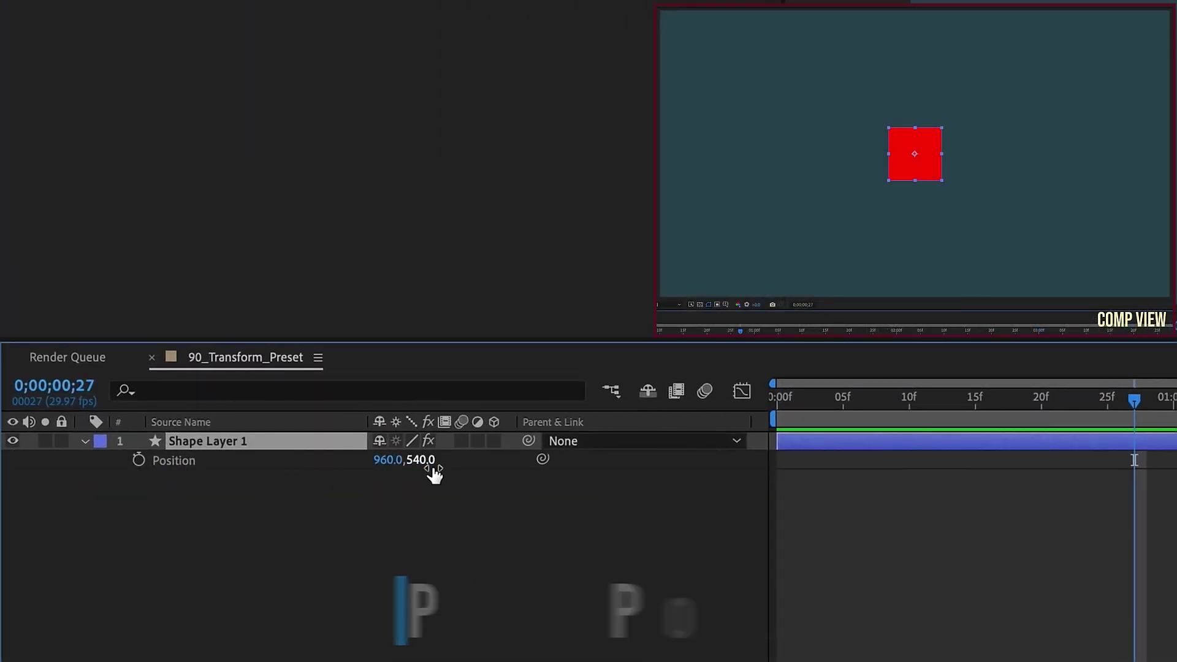
Step: Duplicate the shape layer twice and show Position for all three layers
key(ctrl+d)
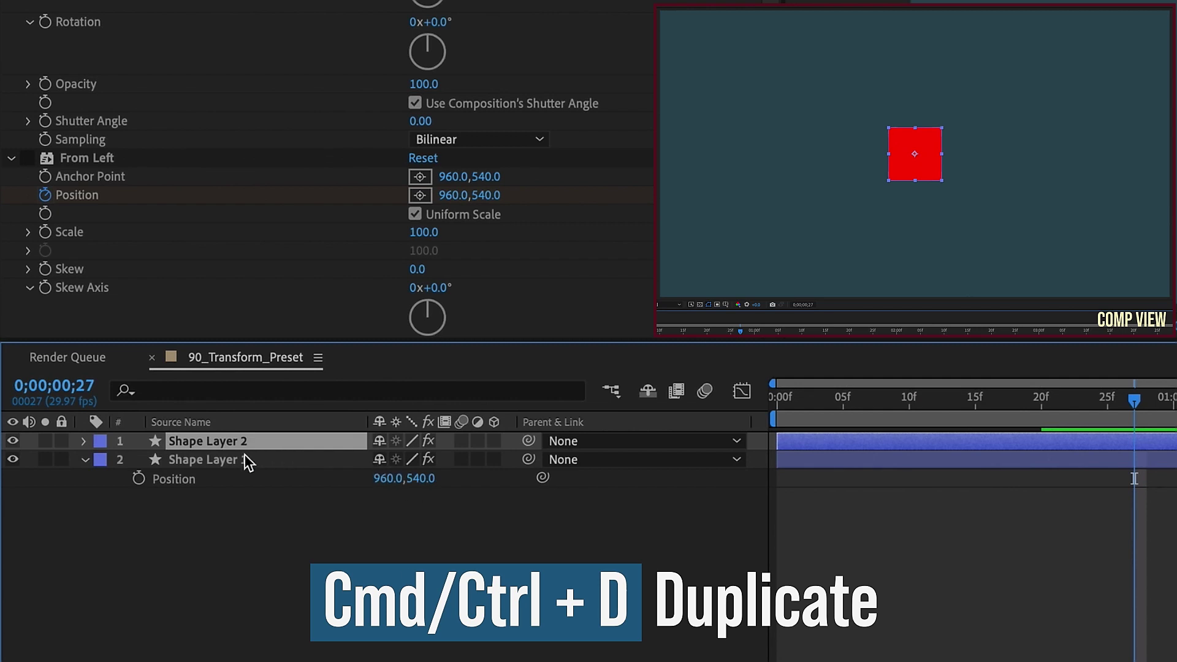
key(ctrl+d)
key(ctrl+a)
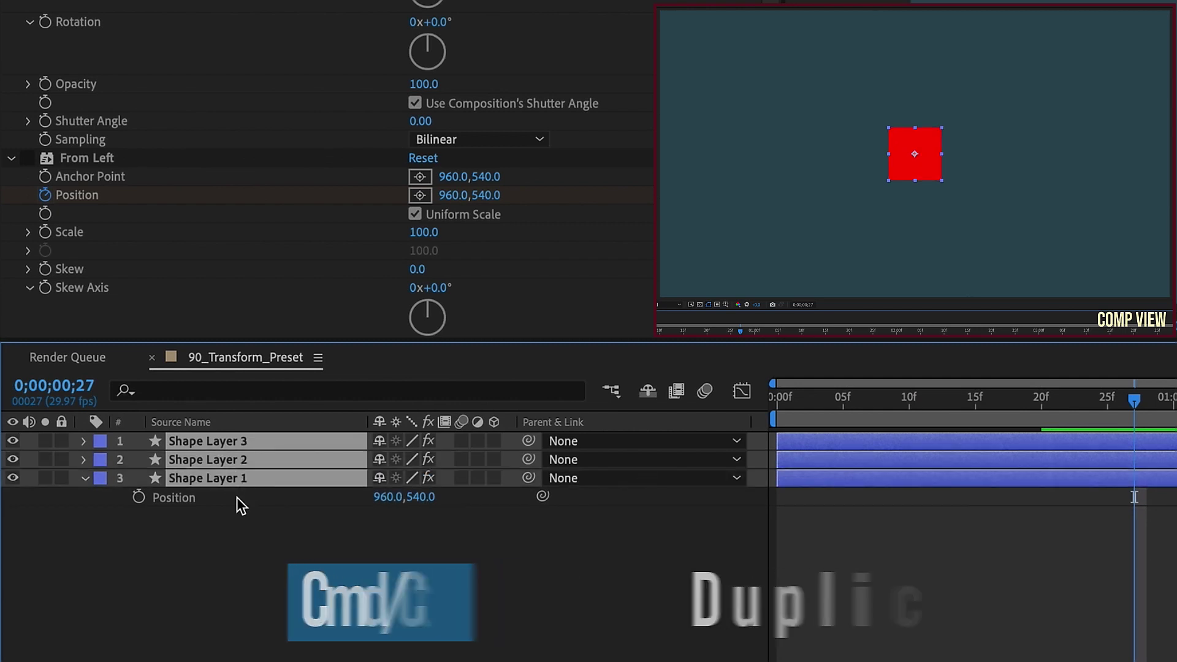
key(p)
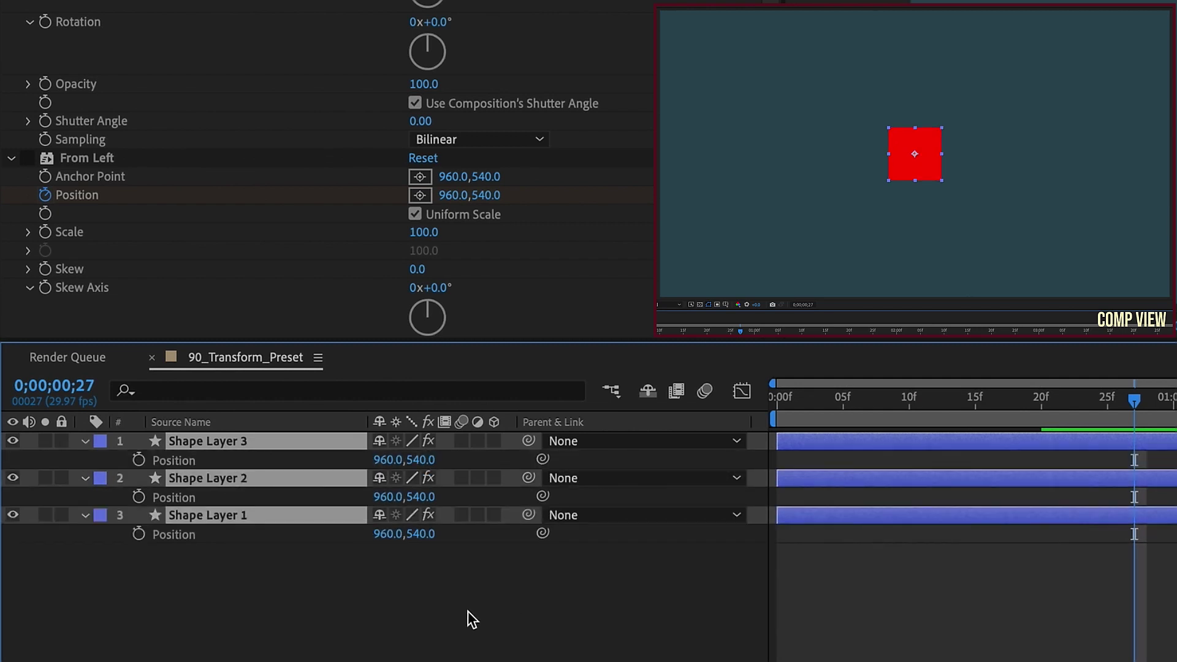
Step: Set Shape Layer 3's X position to 360 and Shape Layer 1's to 1560
click(386, 460)
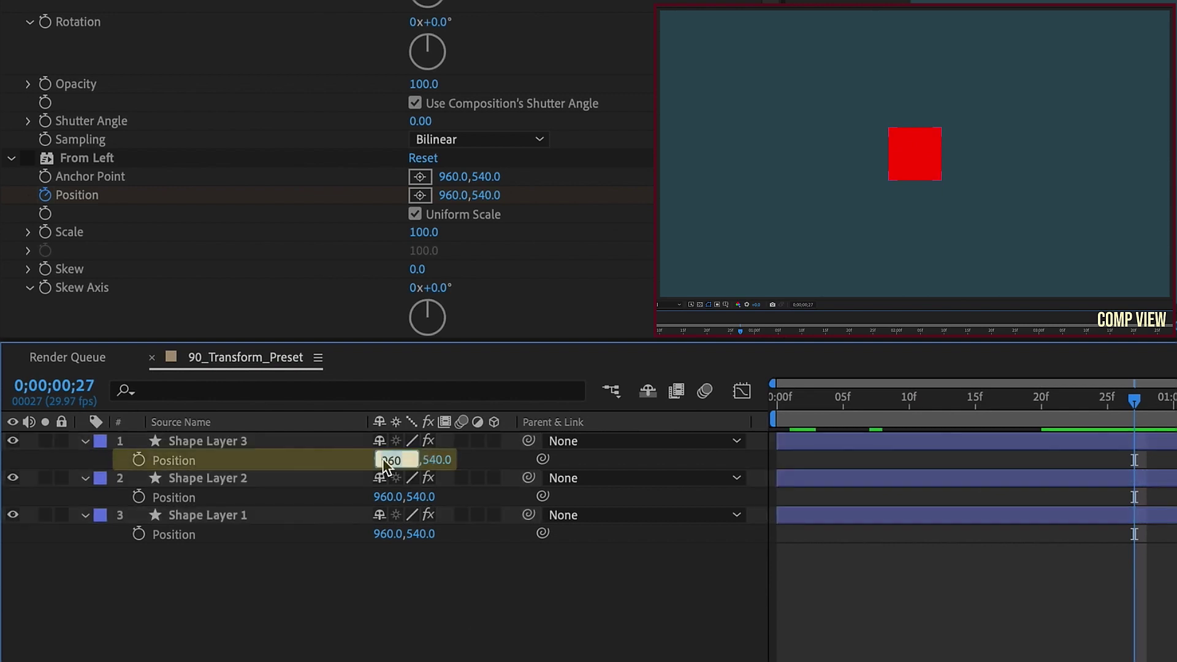
text(360)
key(Return)
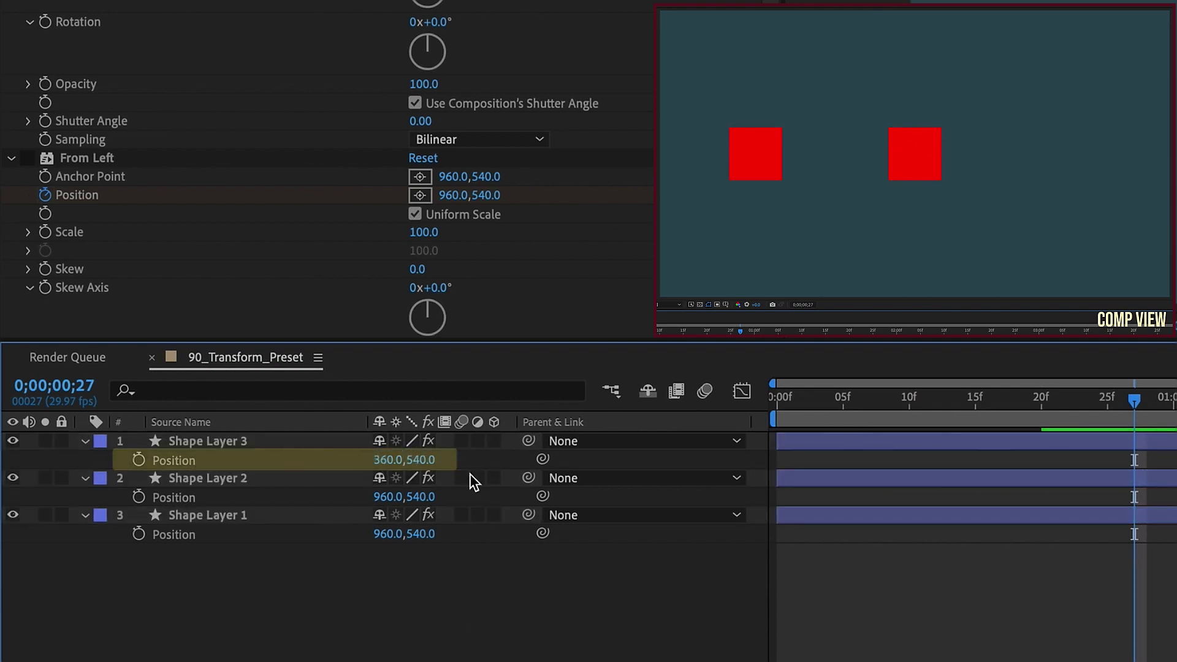
click(228, 481)
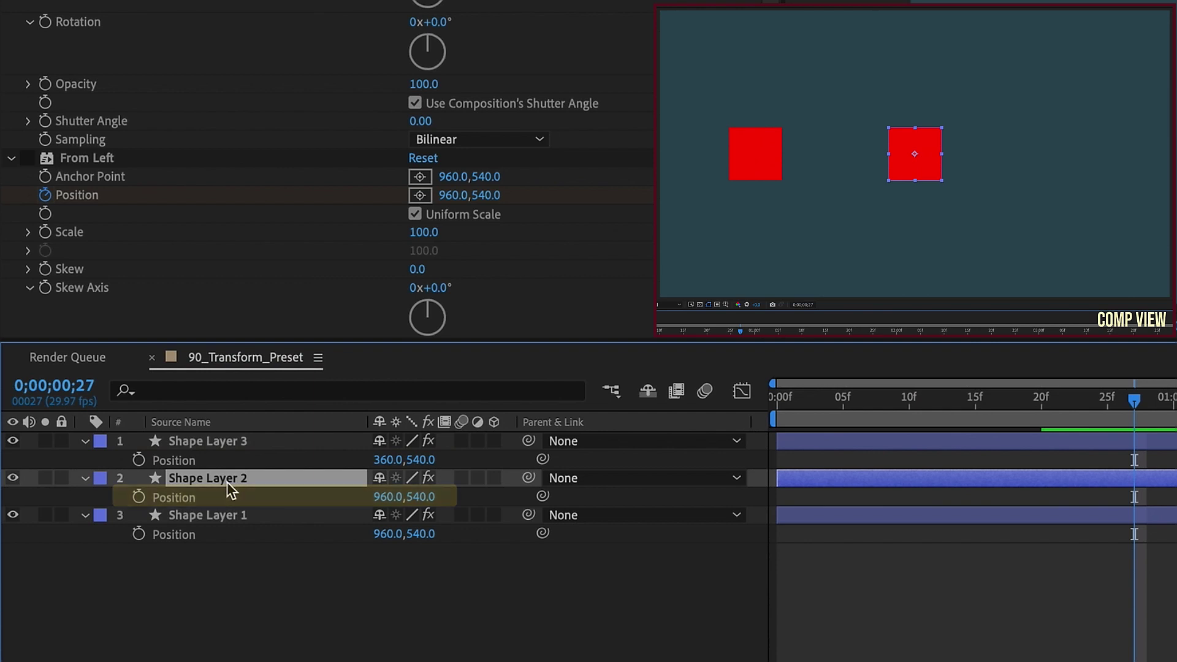
click(389, 533)
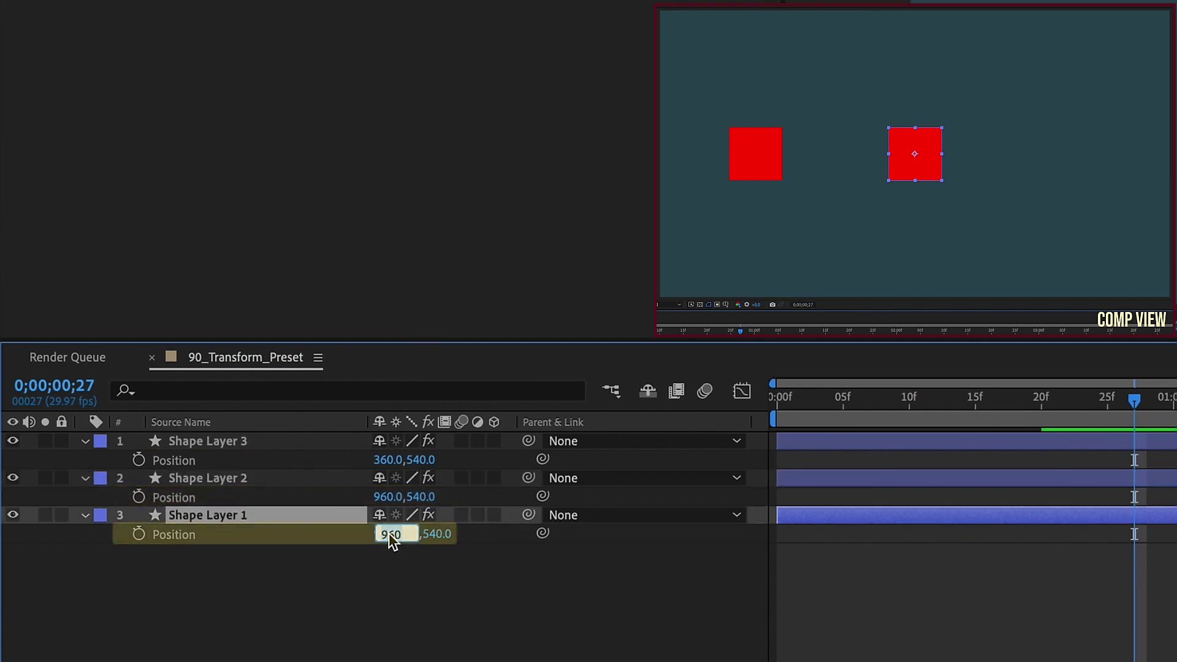
text(1560)
key(Return)
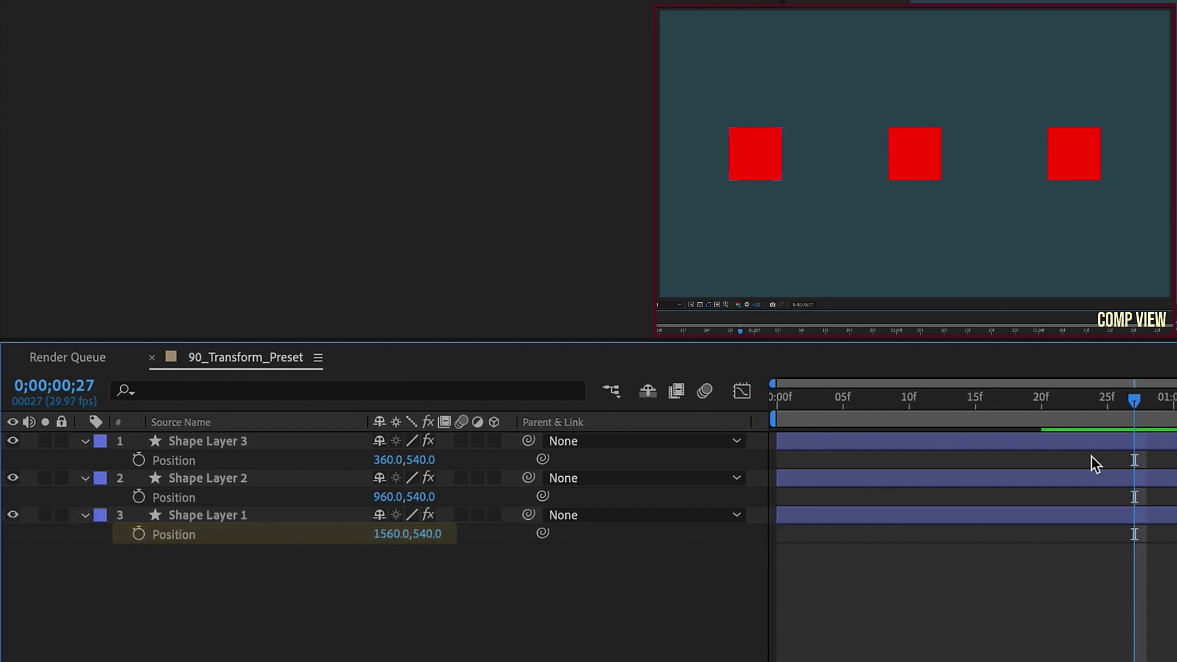
click(843, 400)
Step: Start Shape Layer 2 at frame 5 and move Shape Layer 1's bar to begin at frame 10
click(847, 483)
click(912, 401)
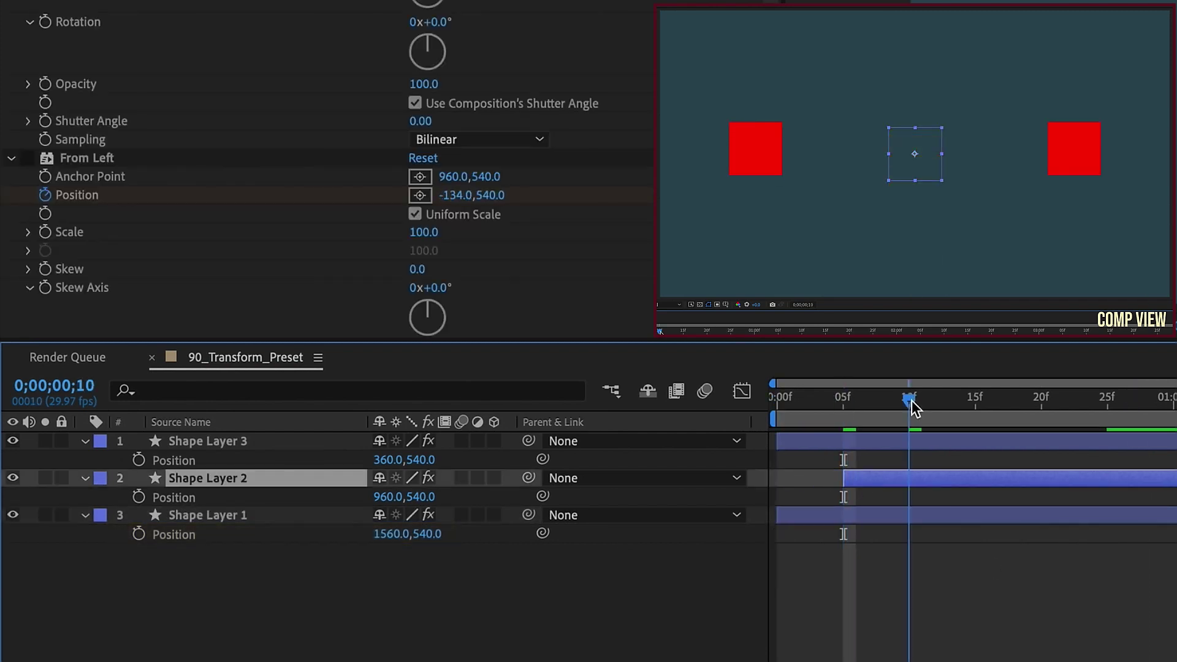
drag(814, 507, 932, 527)
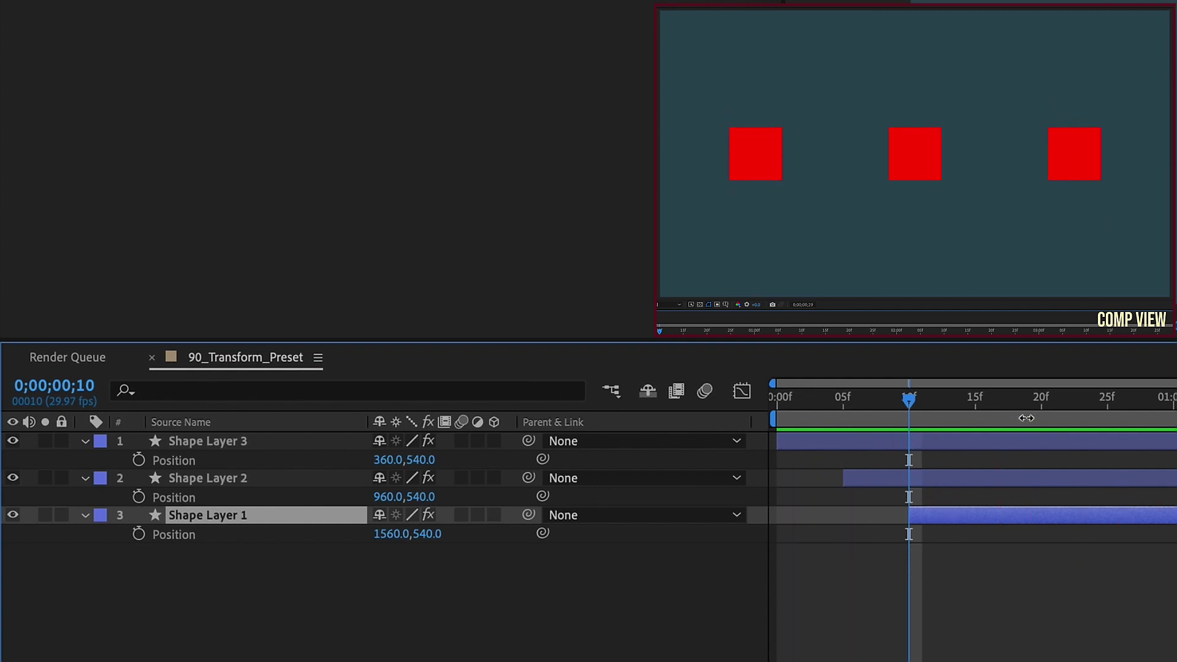
click(1041, 402)
click(1072, 478)
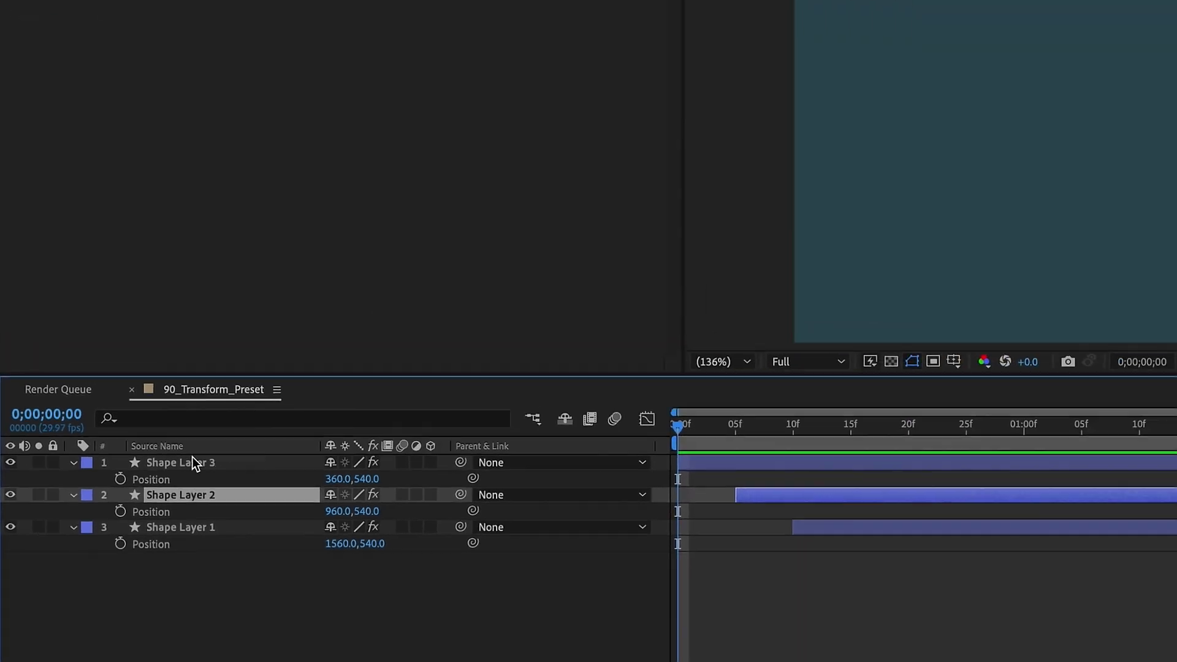
click(192, 461)
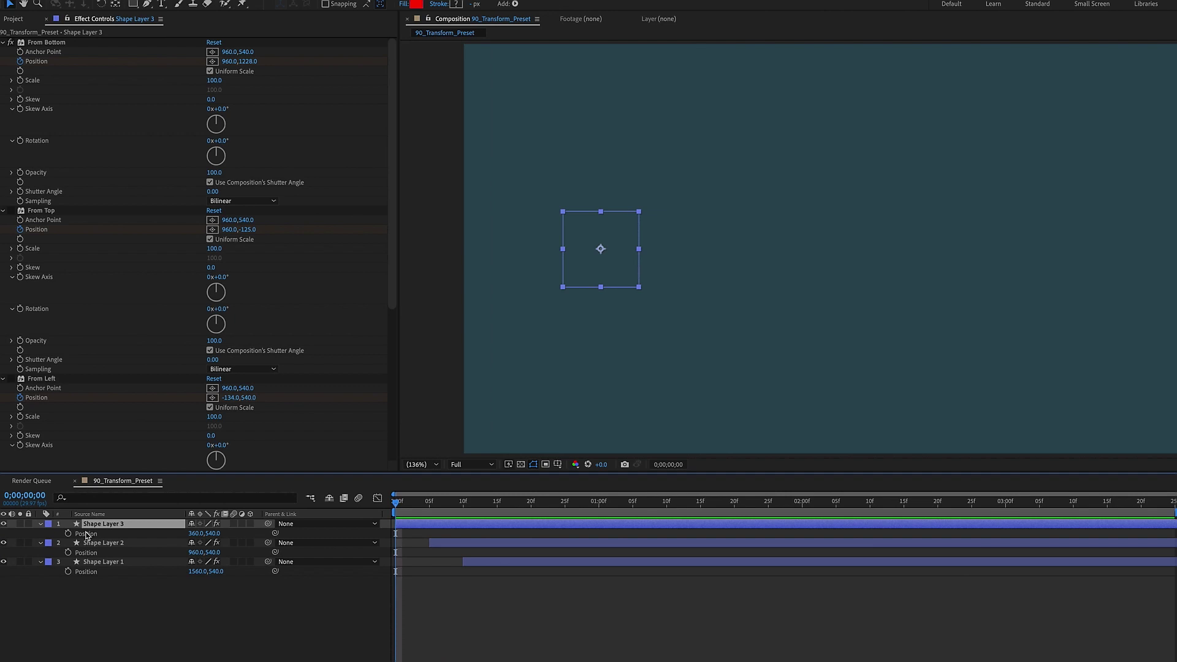
drag(395, 502, 680, 515)
key(u)
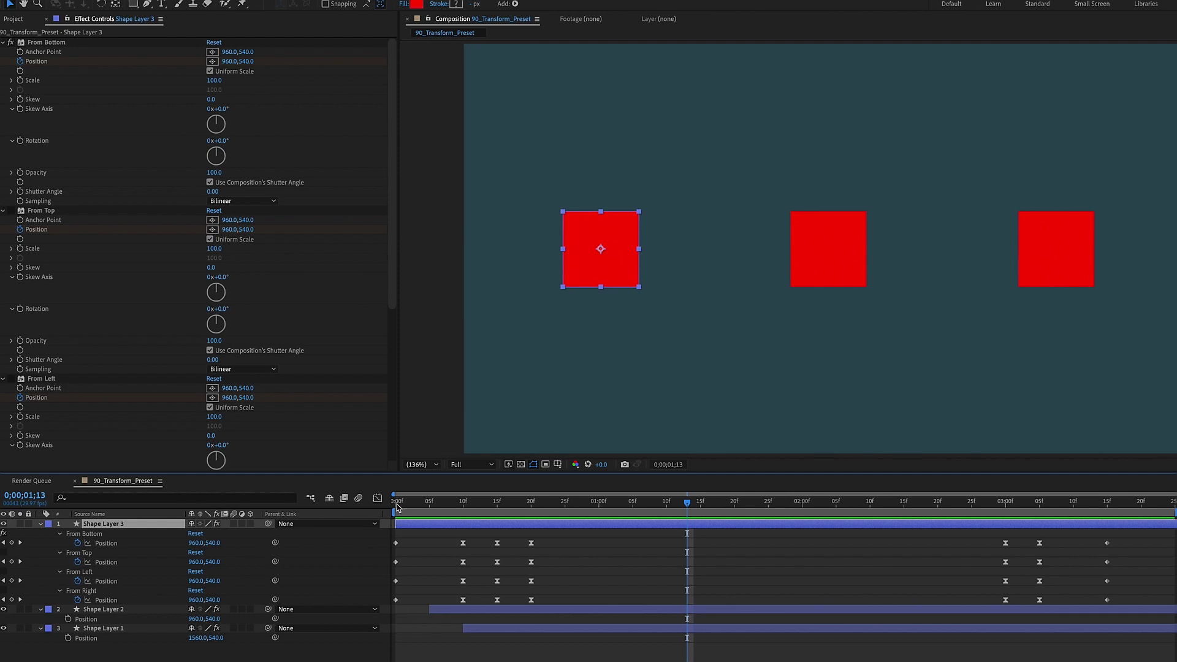
drag(417, 503, 387, 514)
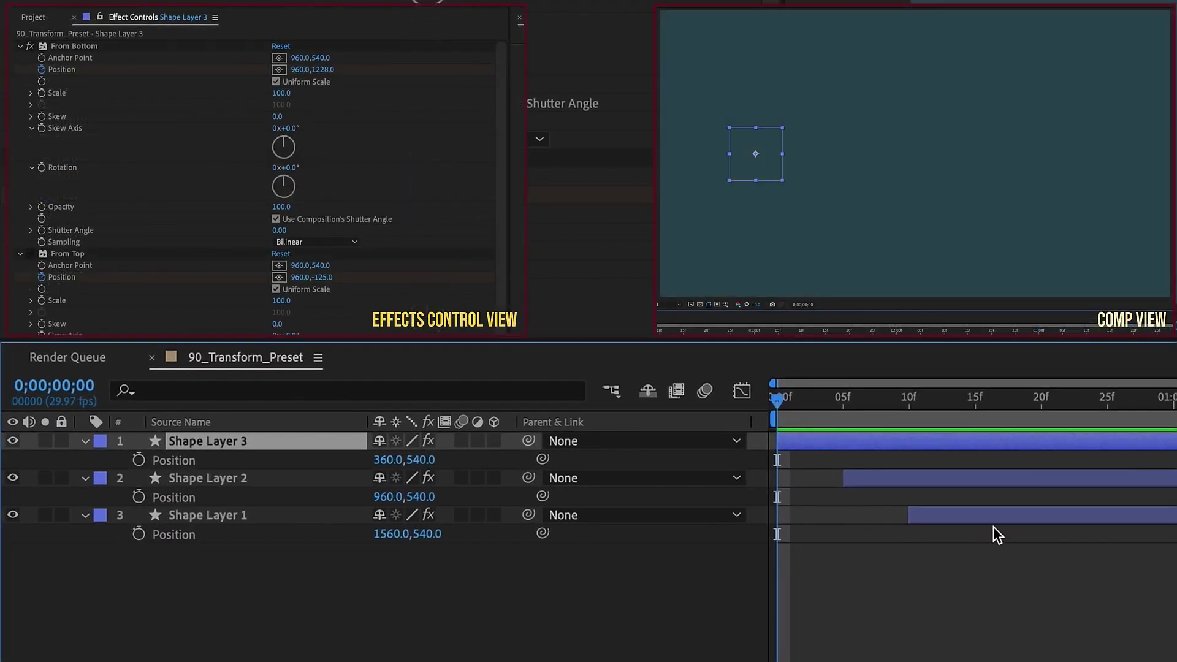
Step: Start all three shape layers at frame 0 and set their Position X to 960
shift+click(988, 521)
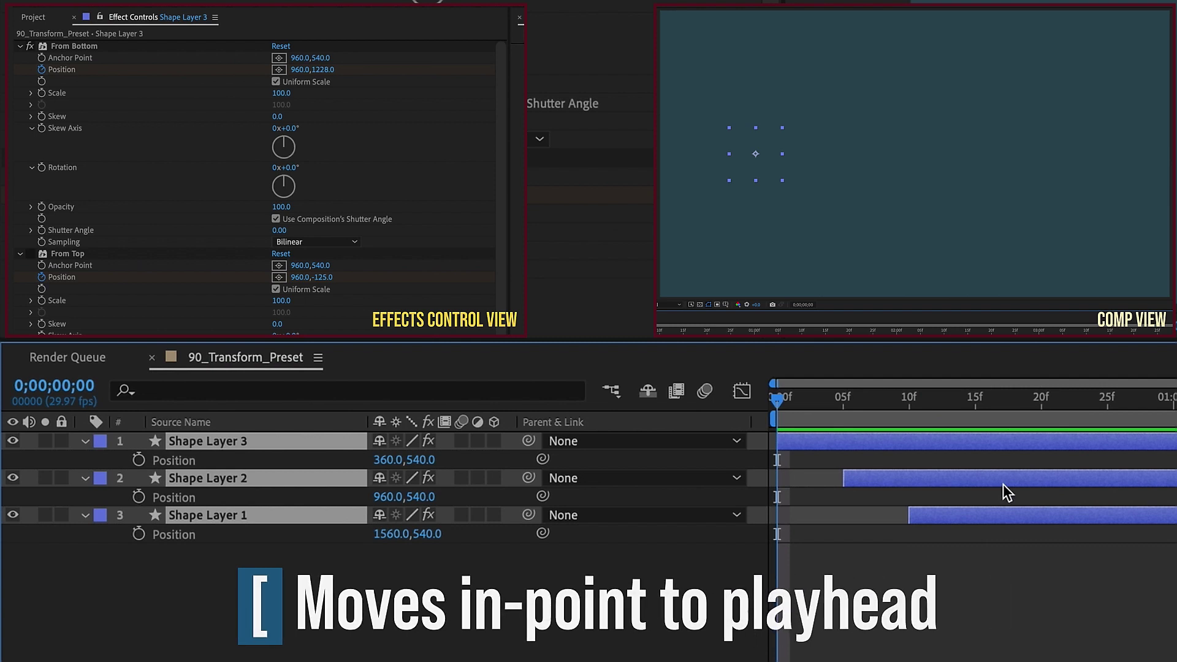
key(bracketleft)
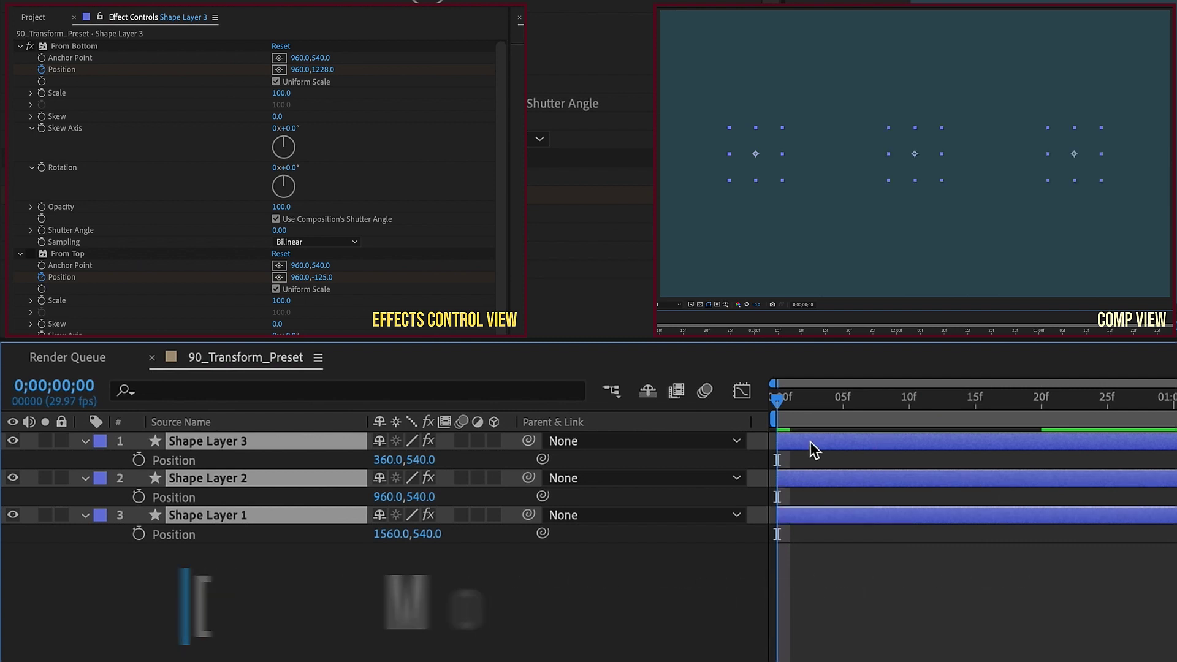
click(387, 459)
text(96)
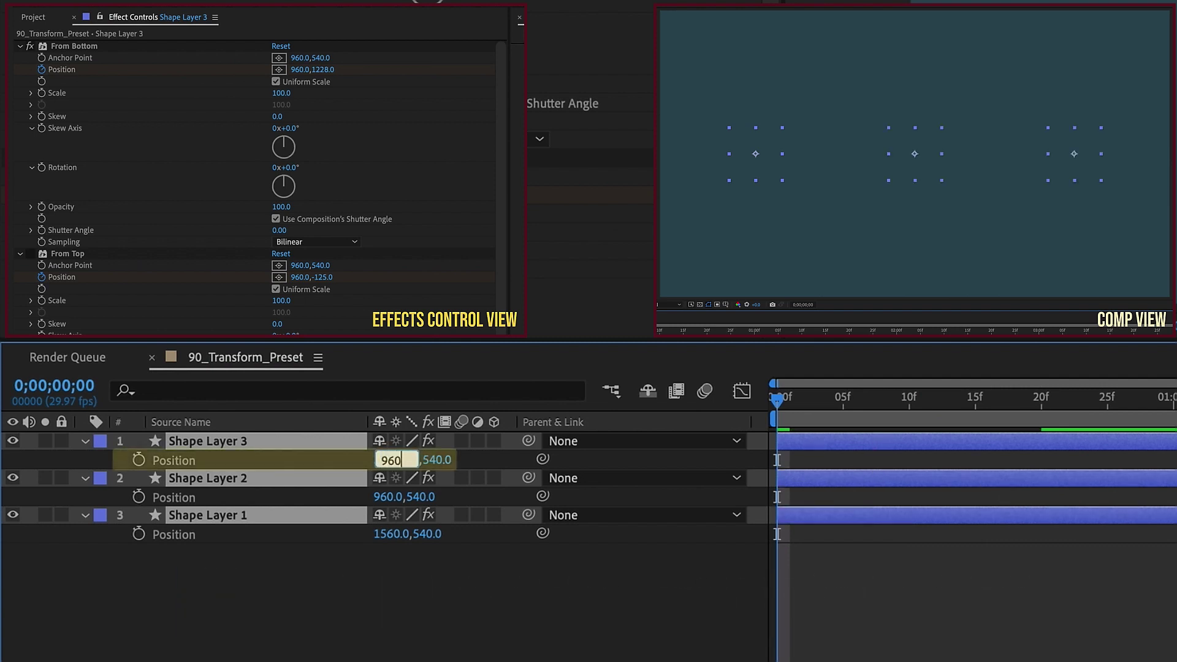
text(0)
key(Return)
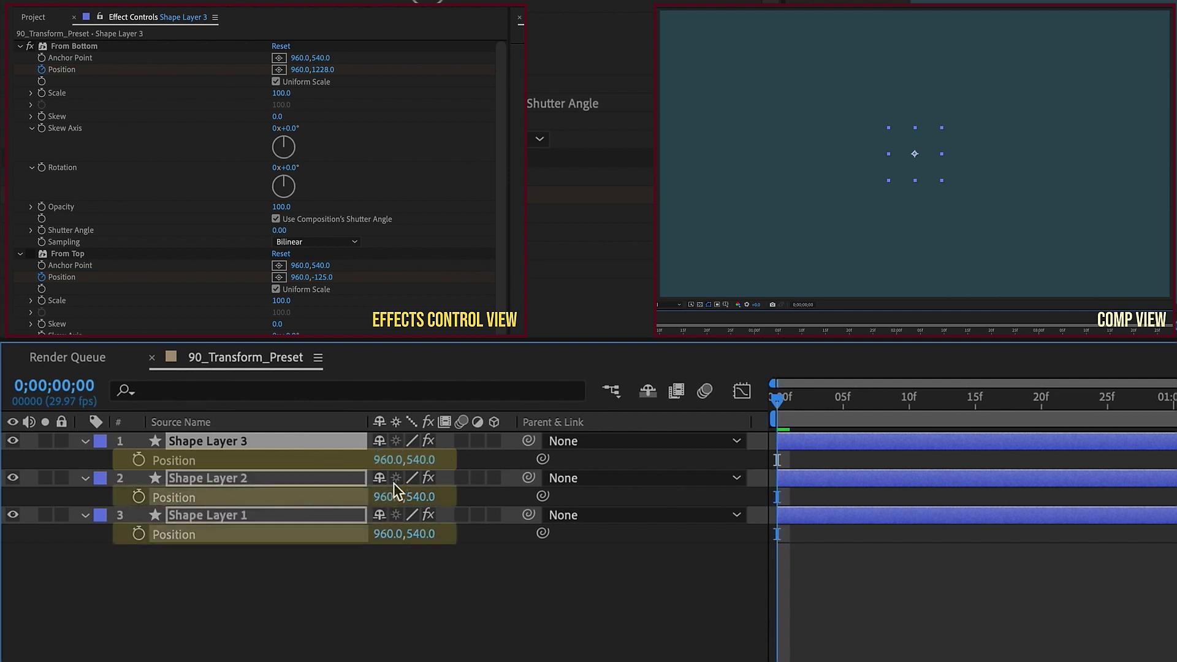
key(space)
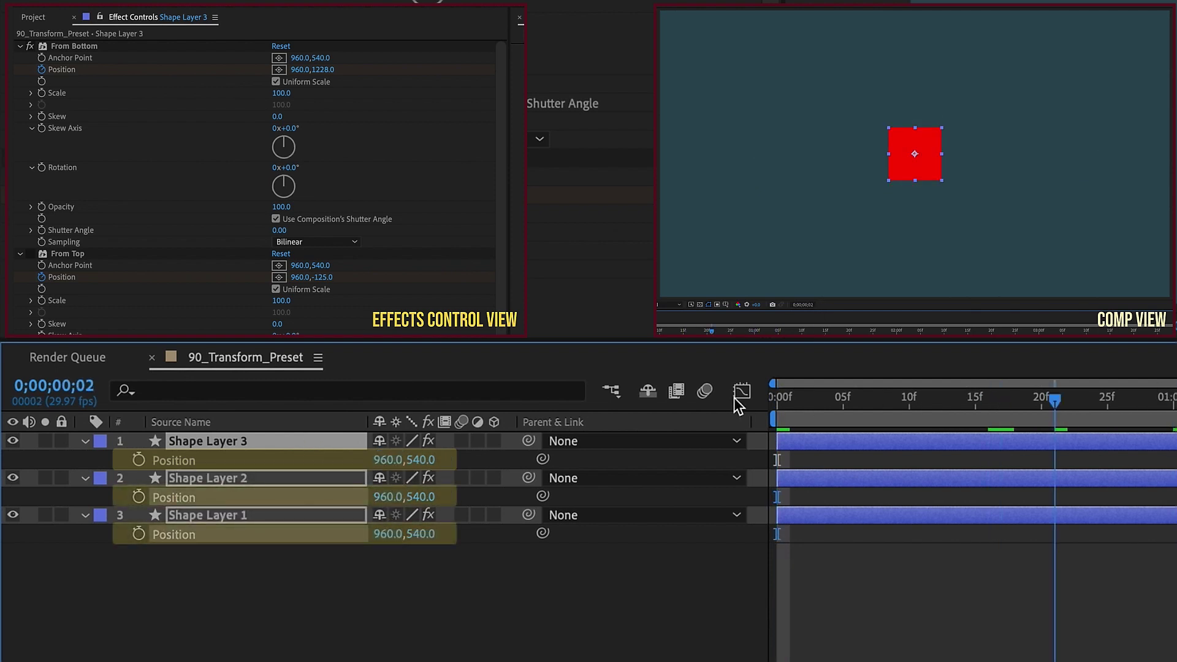
Step: Set Shape Layer 3's Position Y to 240 and Shape Layer 1's to 840
click(427, 490)
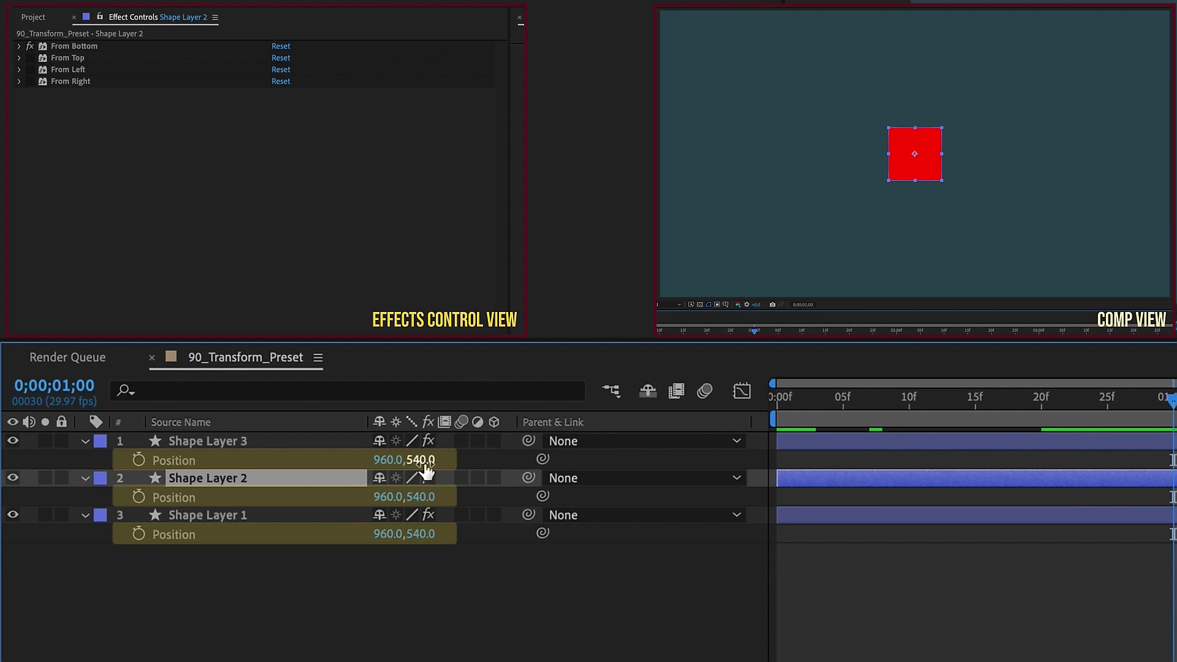
text(240)
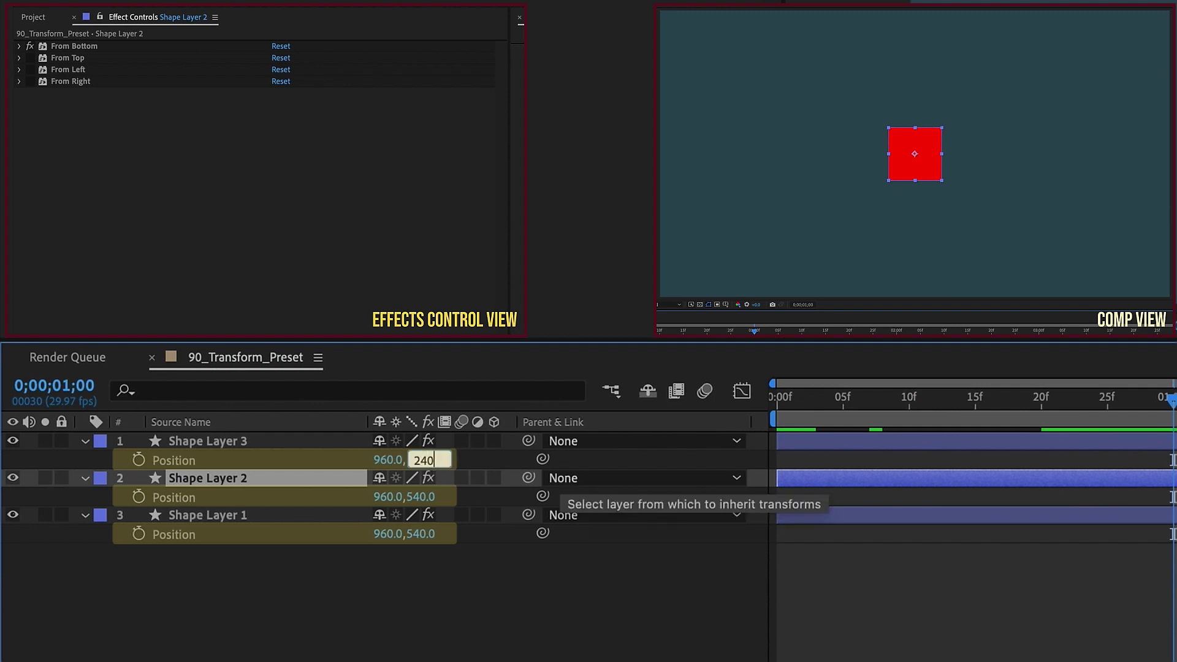
key(Return)
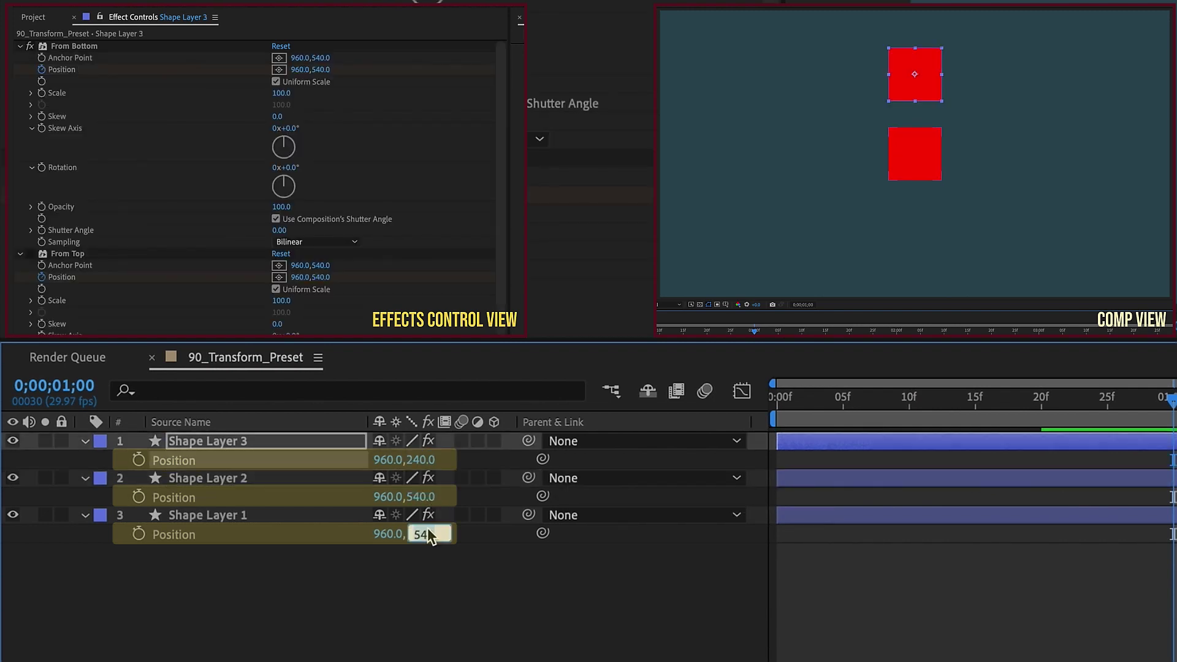
text(840)
key(Return)
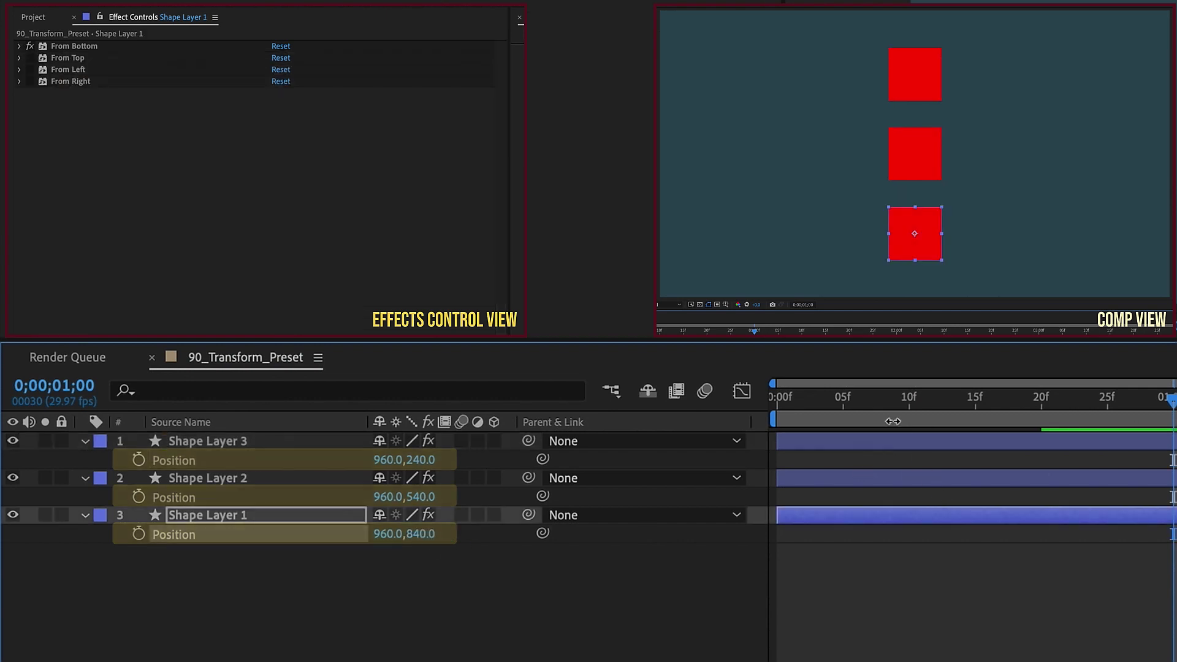
click(895, 421)
Step: Collapse Shape Layer 3's From Bottom, From Top, From Left and From Right effect settings
click(907, 444)
click(19, 46)
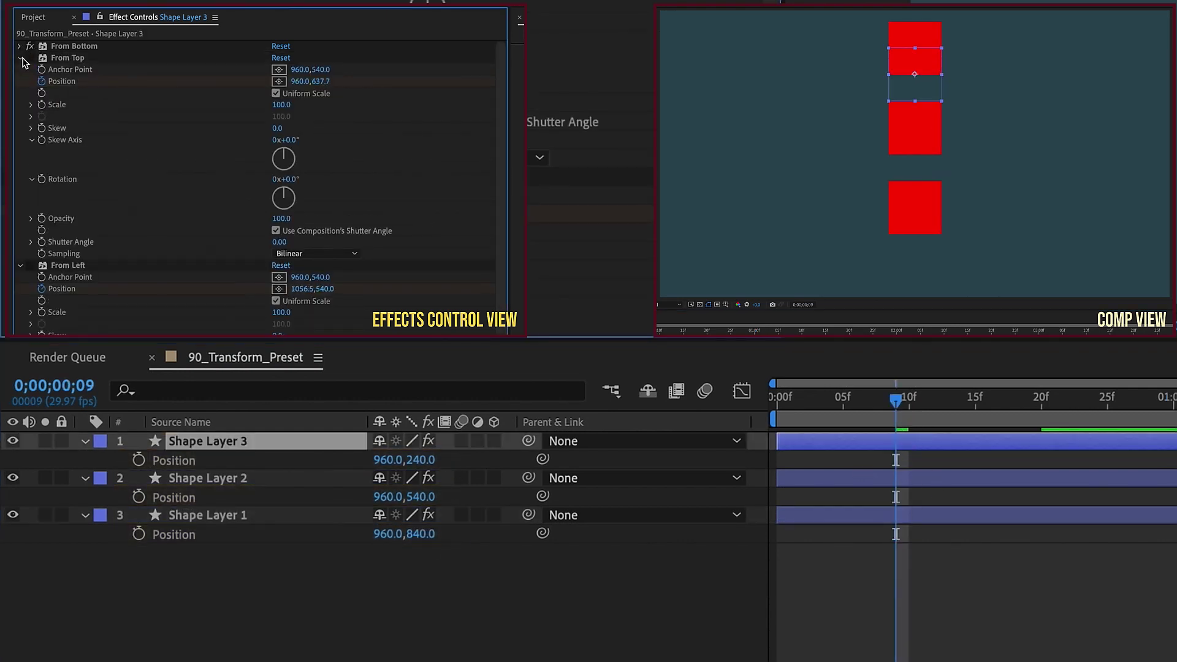
click(19, 58)
click(19, 69)
click(19, 81)
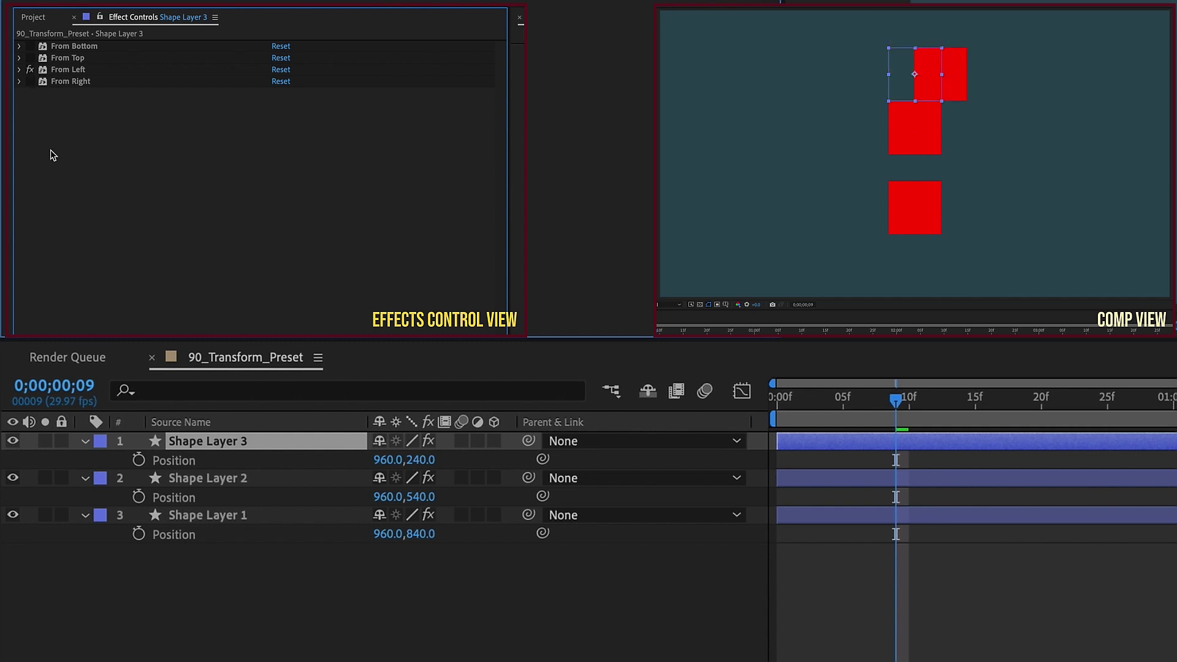
Step: Enable From Right on Shape Layer 2 and From Left on Shape Layer 1, then preview
click(263, 480)
click(33, 84)
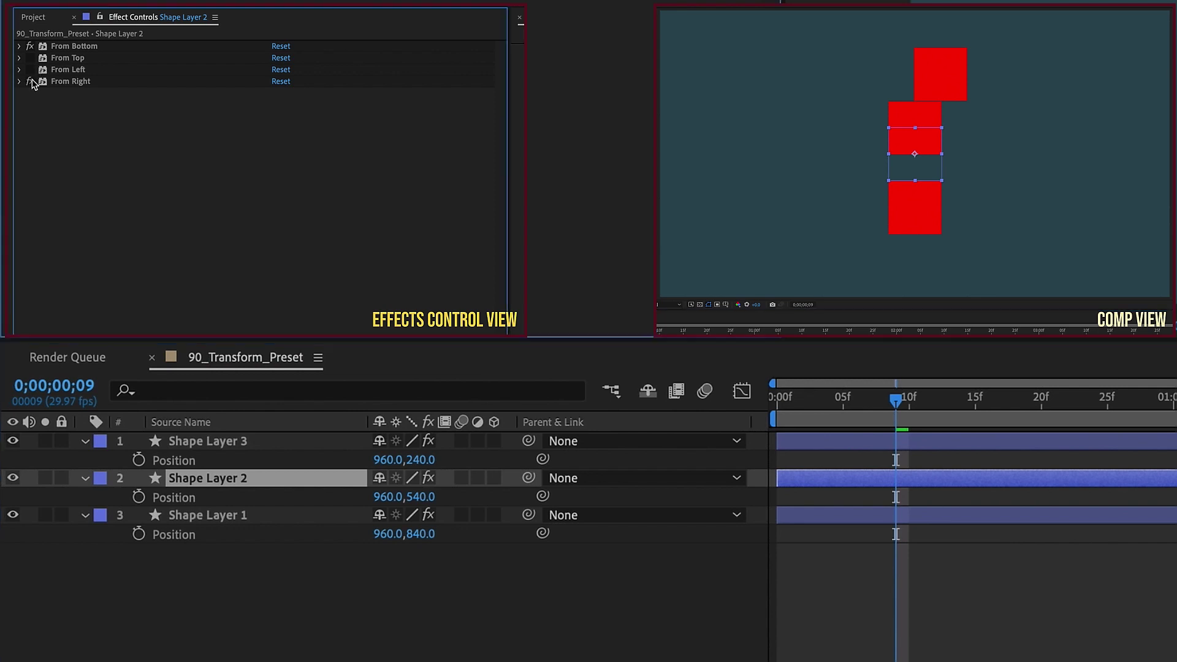
key(ctrl+Down)
click(29, 70)
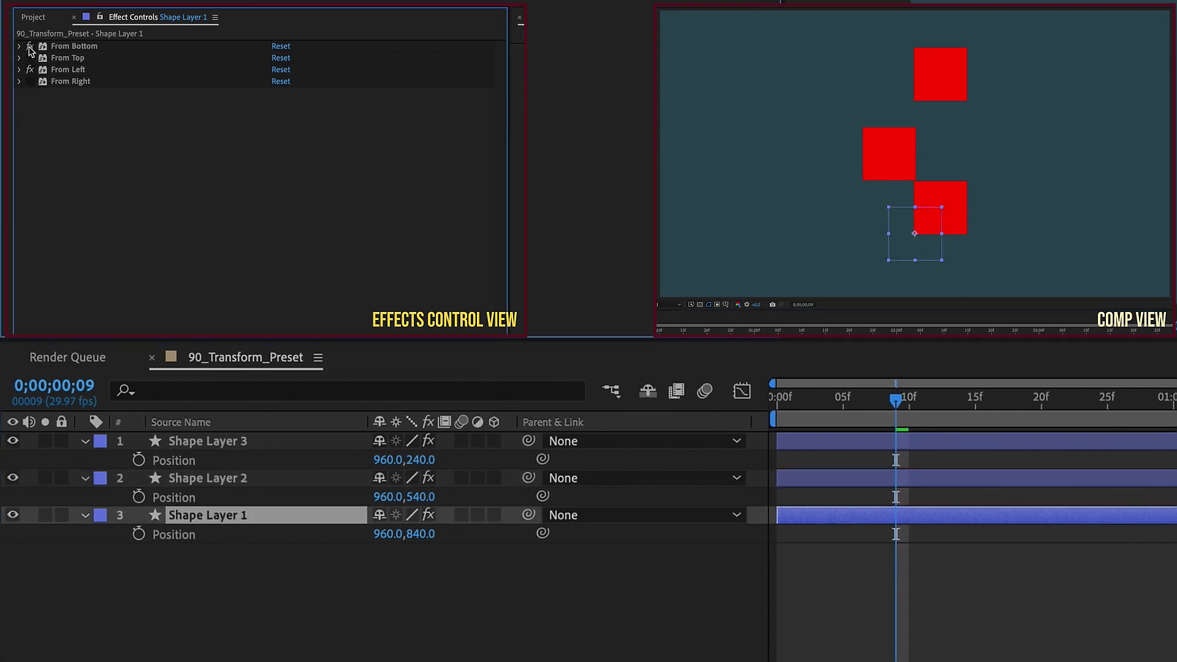
key(F2)
key(space)
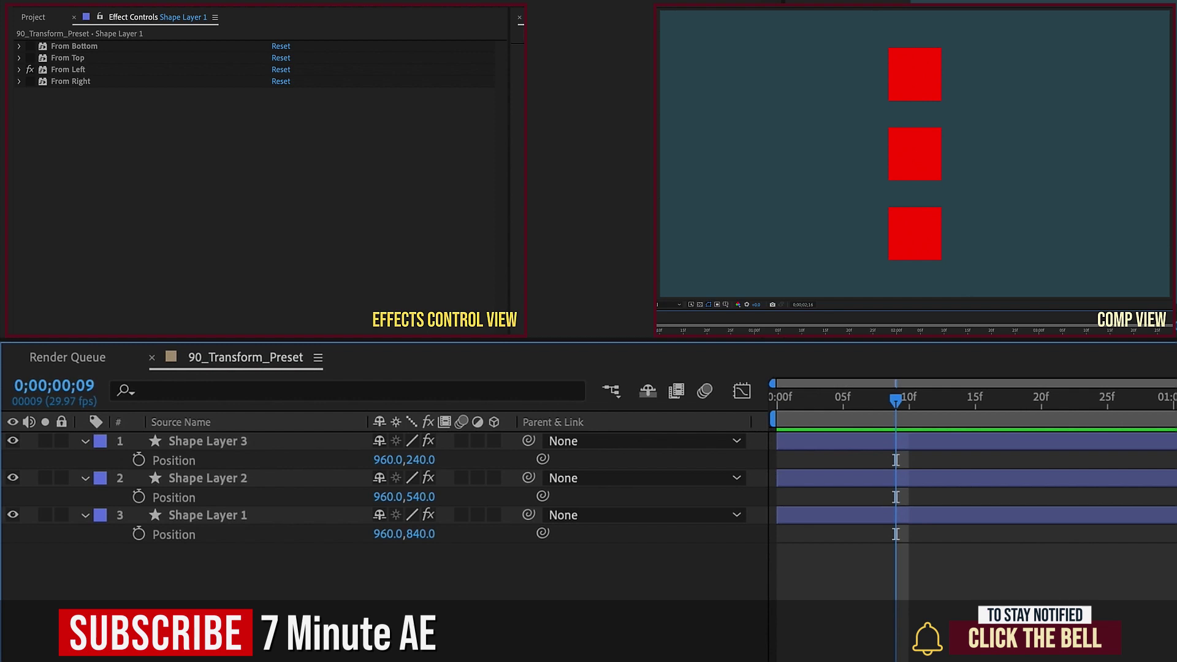
Step: Reveal Shape Layer 3's Scale property and play the animation back again
click(215, 444)
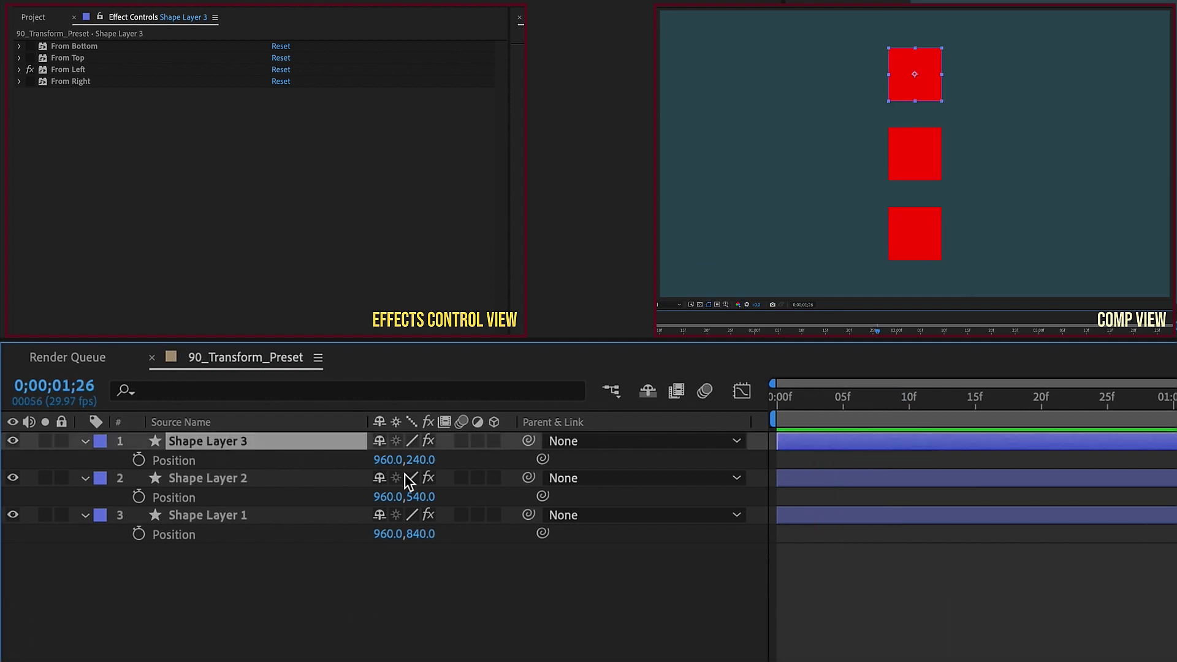
key(s)
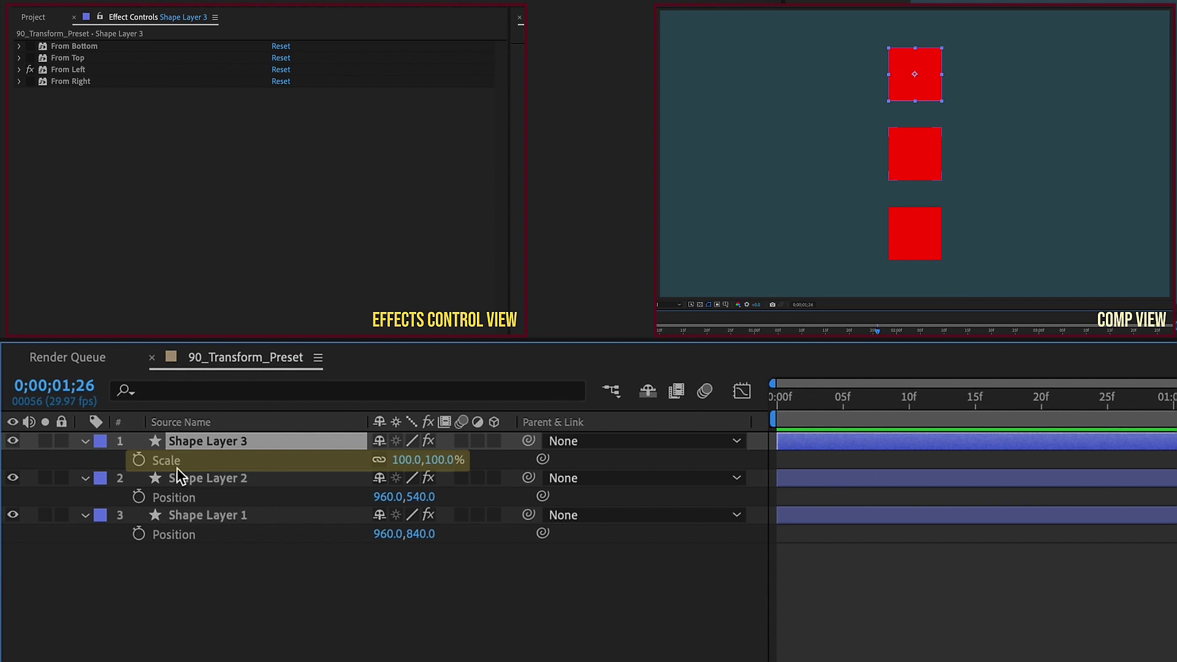
click(917, 598)
key(space)
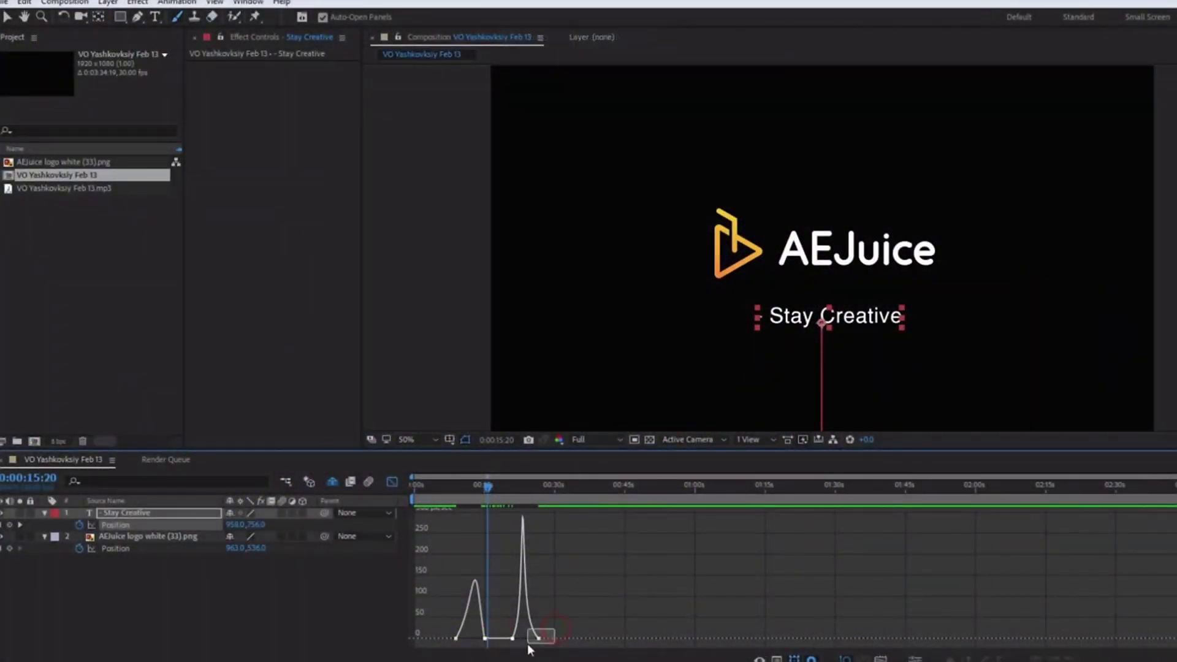
Step: Paste the copied easing onto the last keyframes and bring up the Copy Ease panel
drag(528, 648, 528, 648)
key(ctrl+v)
click(248, 2)
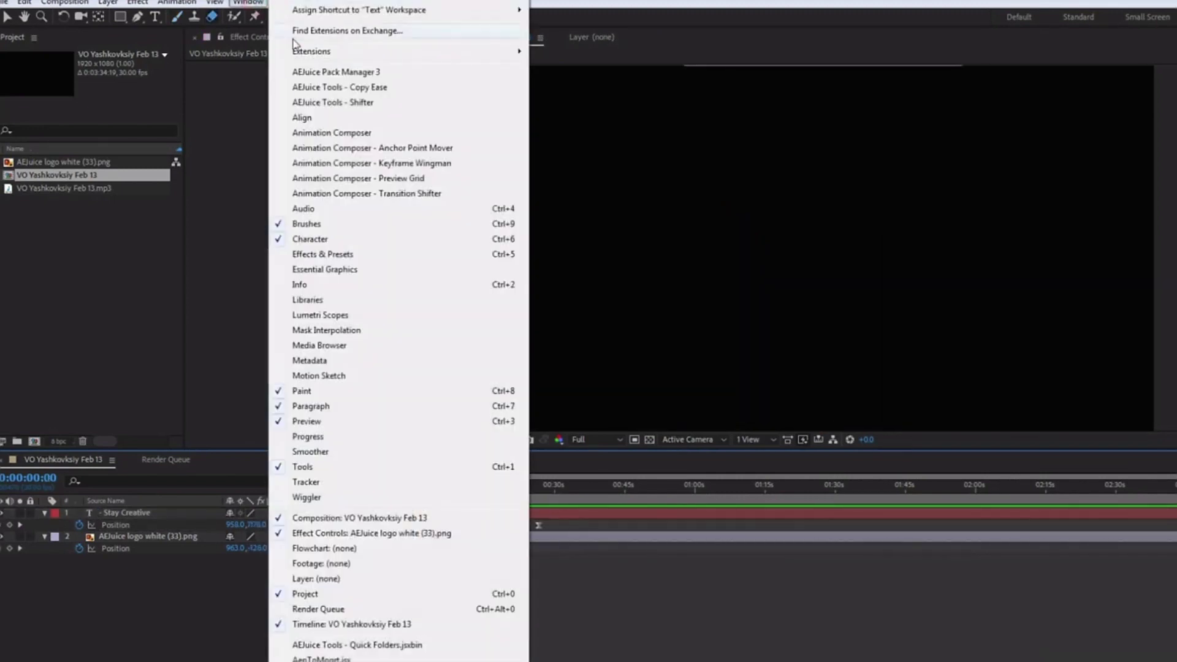
click(364, 89)
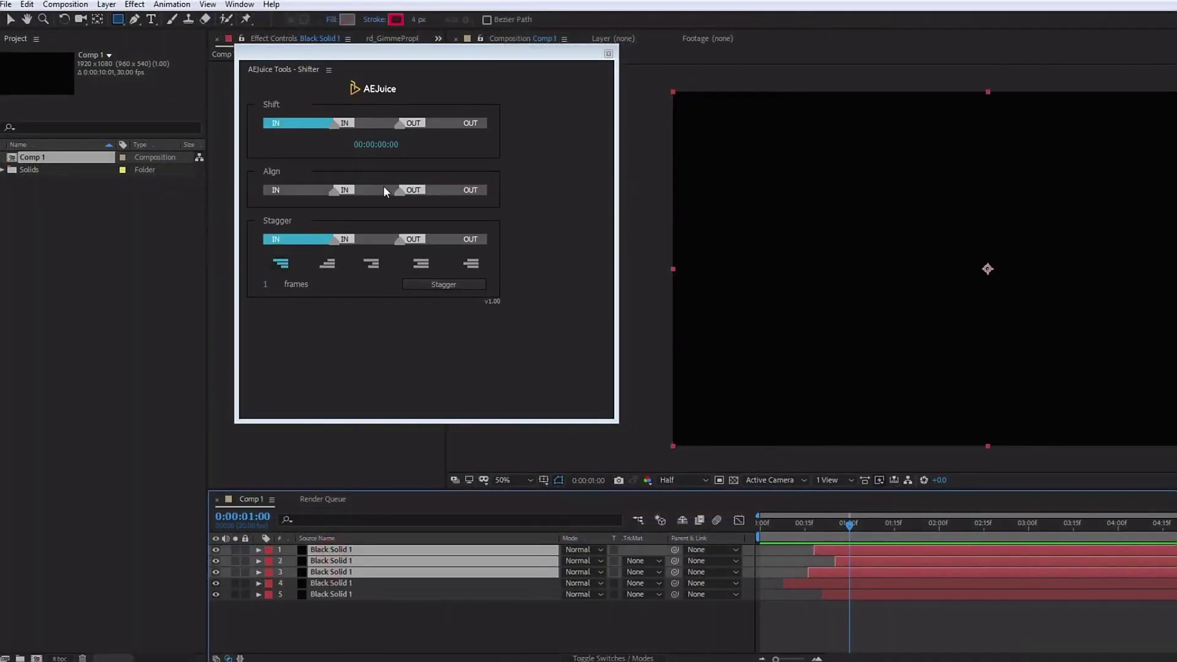
Step: Align the in-points of all five solid layers to the playhead with Shifter
click(378, 145)
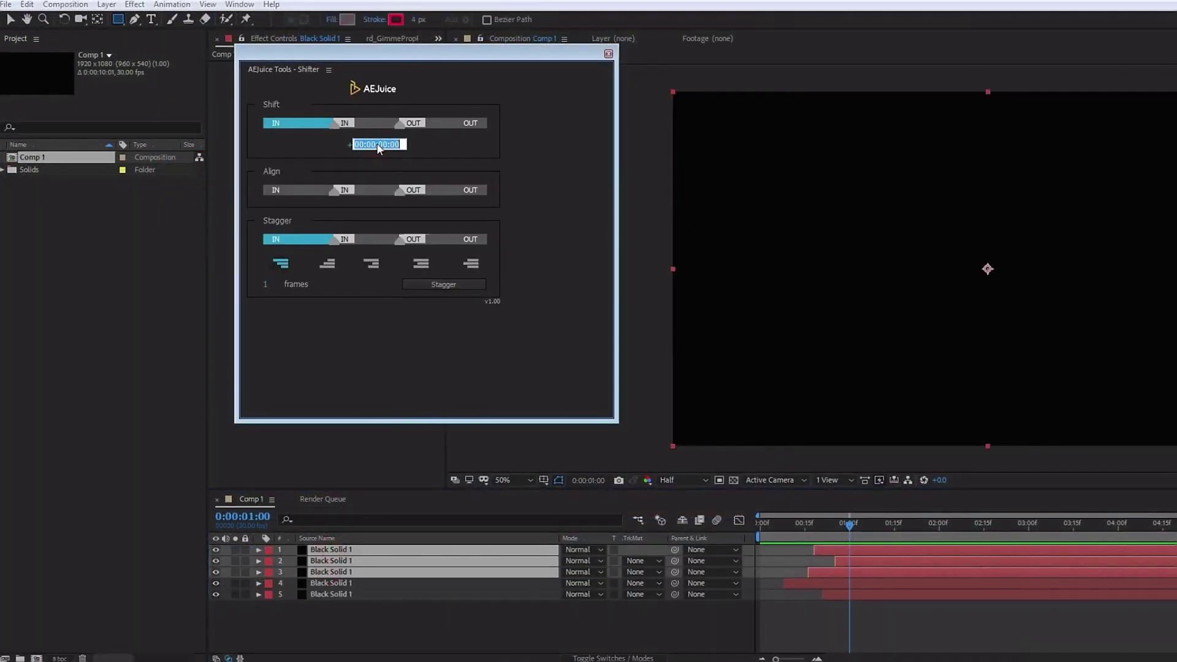
key(ctrl+a)
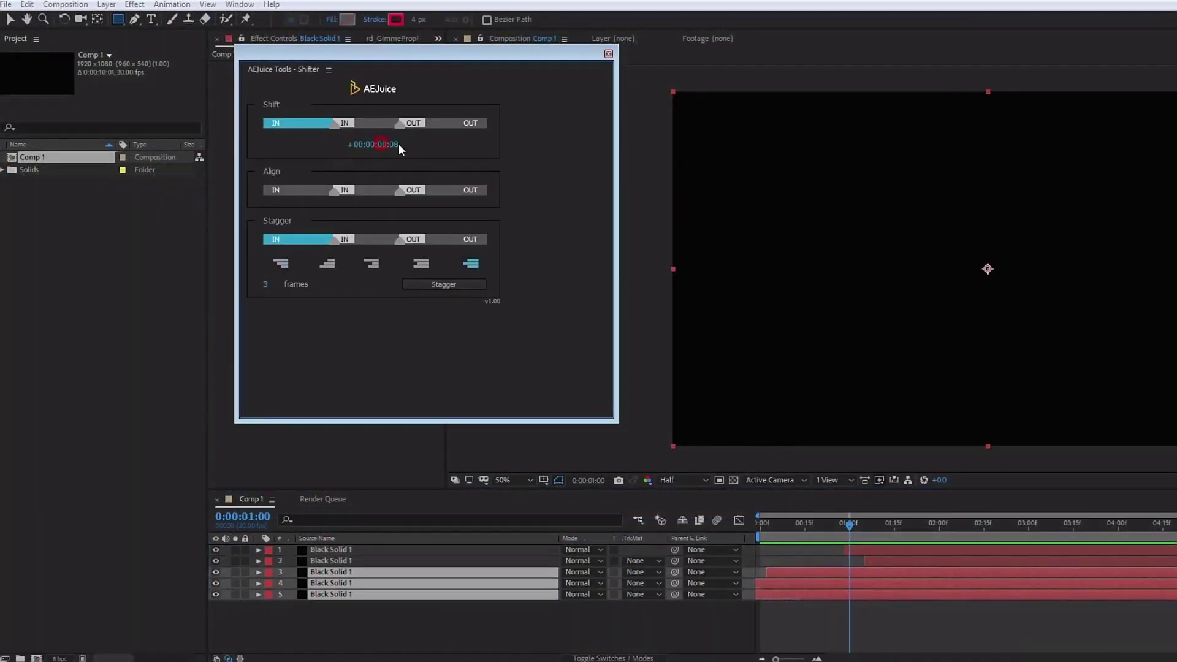
click(289, 190)
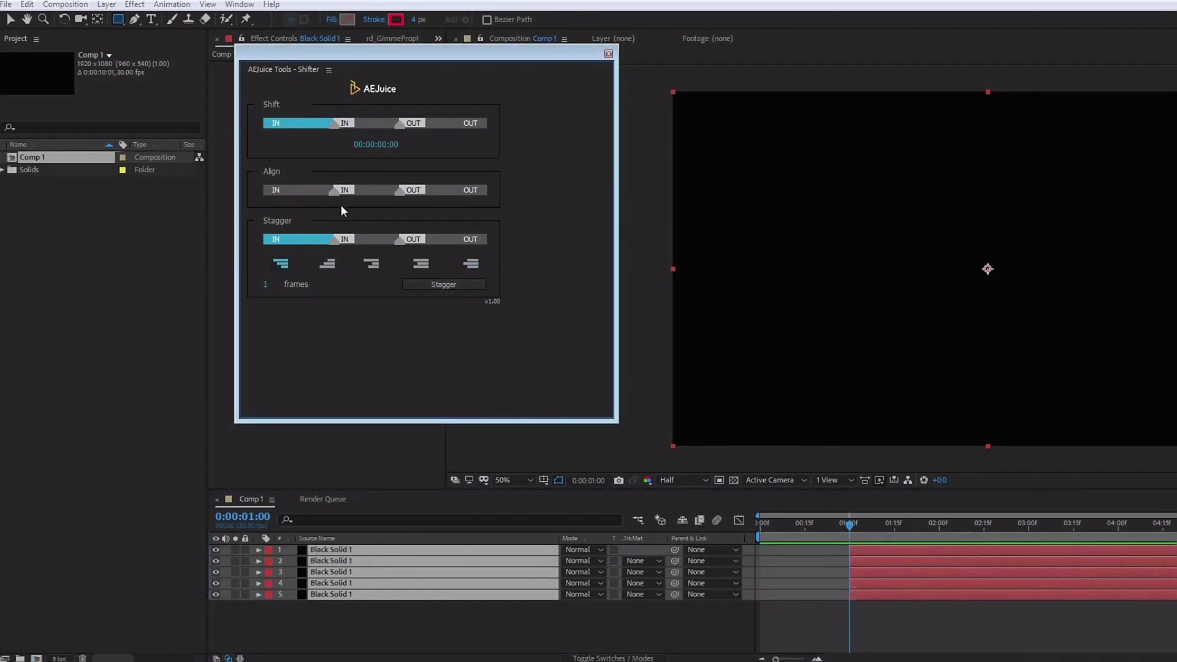
click(447, 190)
click(322, 188)
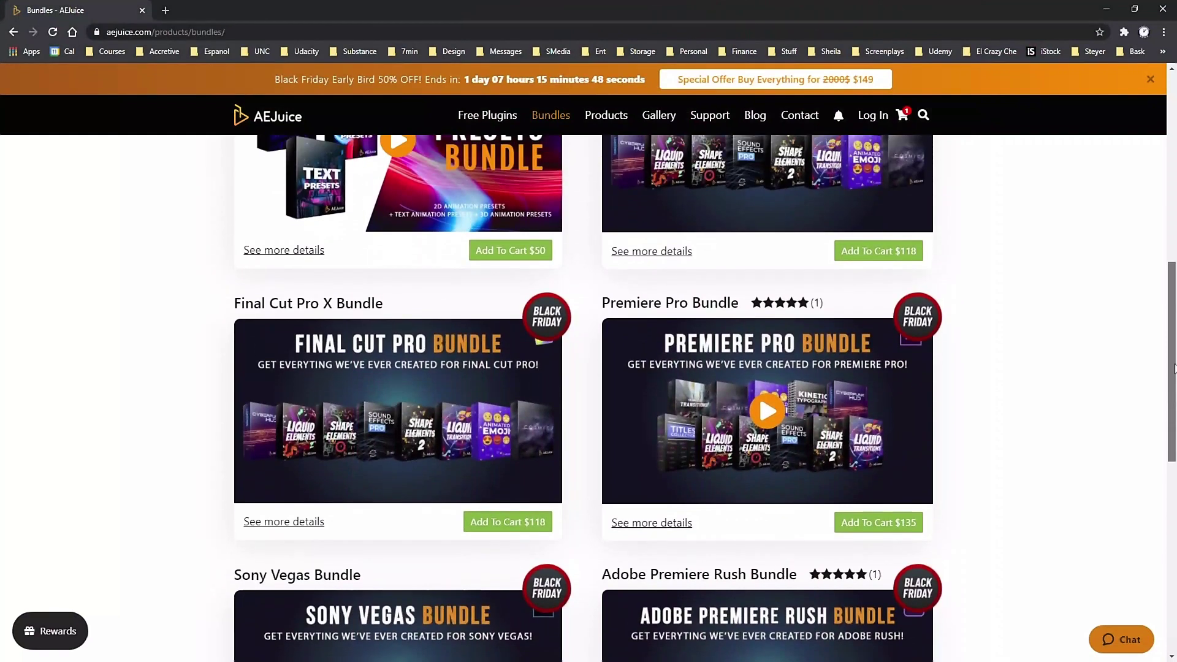
drag(1174, 368, 1175, 228)
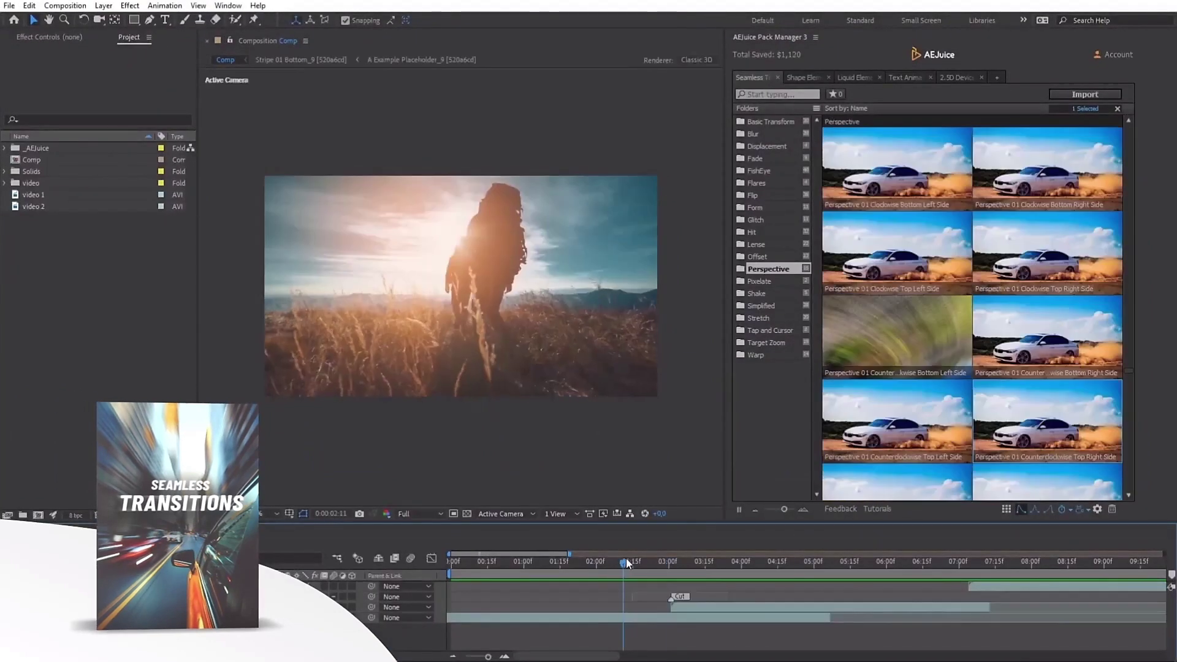
Step: Scrub the playhead across the transition between the two clips to preview it
drag(626, 562, 684, 557)
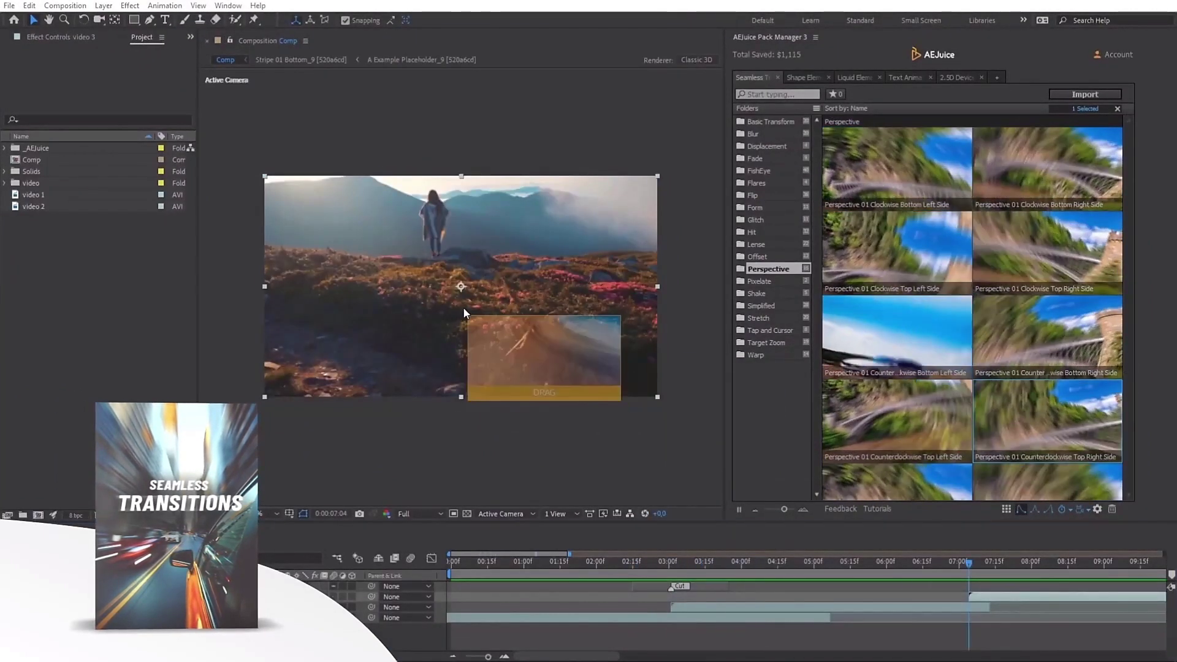